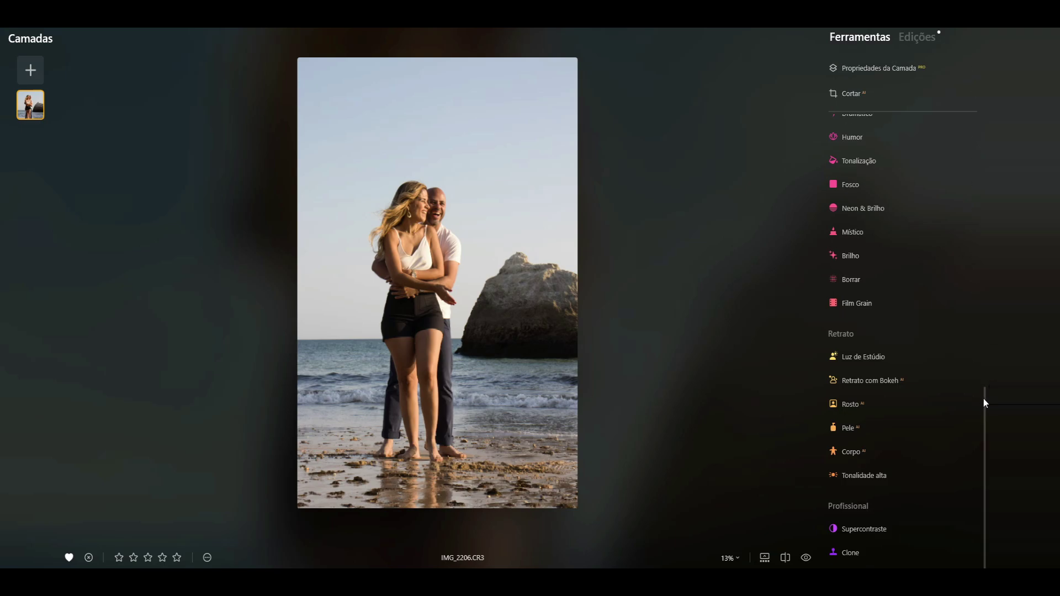
Scroll the Ferramentas panel back up to the Favoritos section.
scroll(986, 400, "up", 1)
left_click_drag(987, 400, 987, 104)
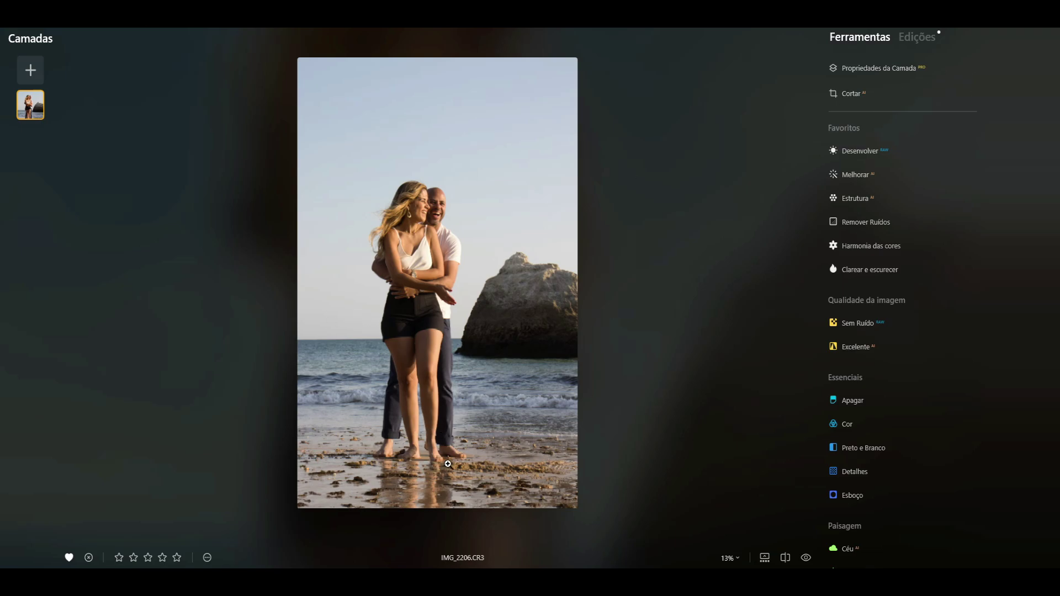
Zoom to 100% on the couple's feet, pan across both pairs, then return to fit view (13%).
left_click(453, 450)
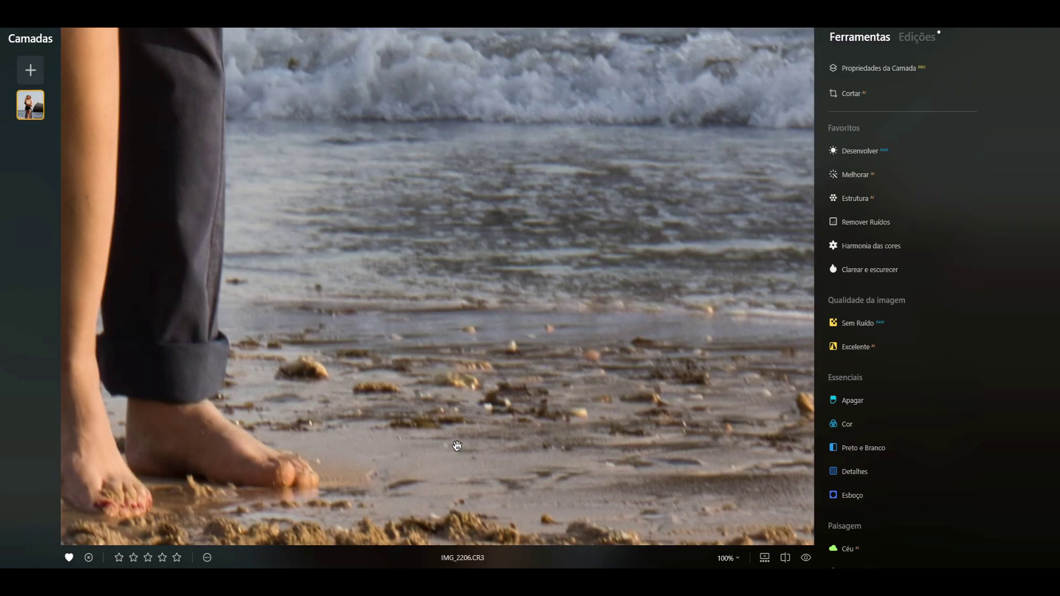
left_click_drag(339, 434, 607, 350)
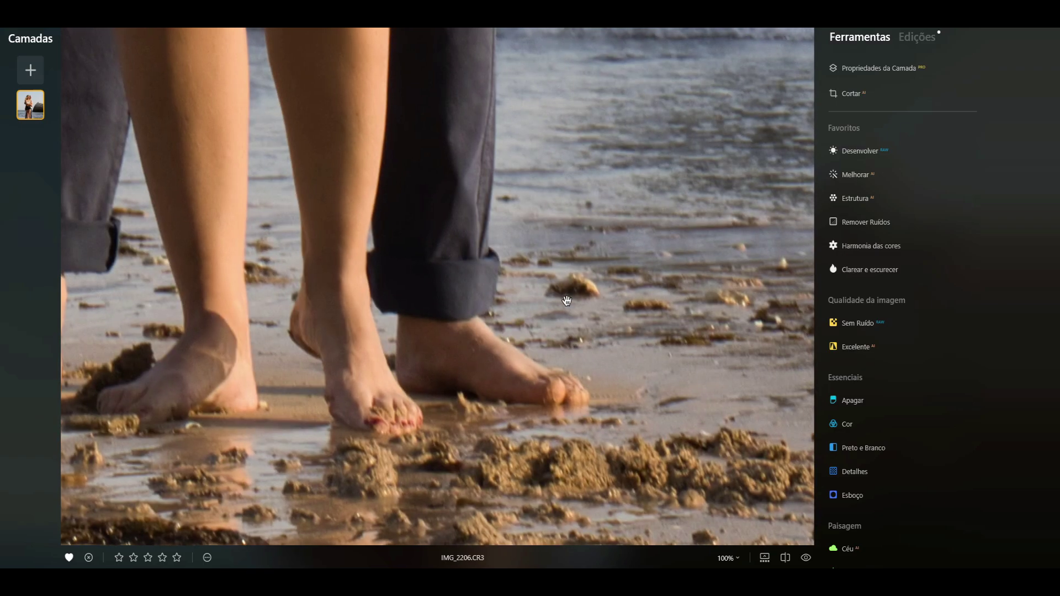
left_click(559, 312)
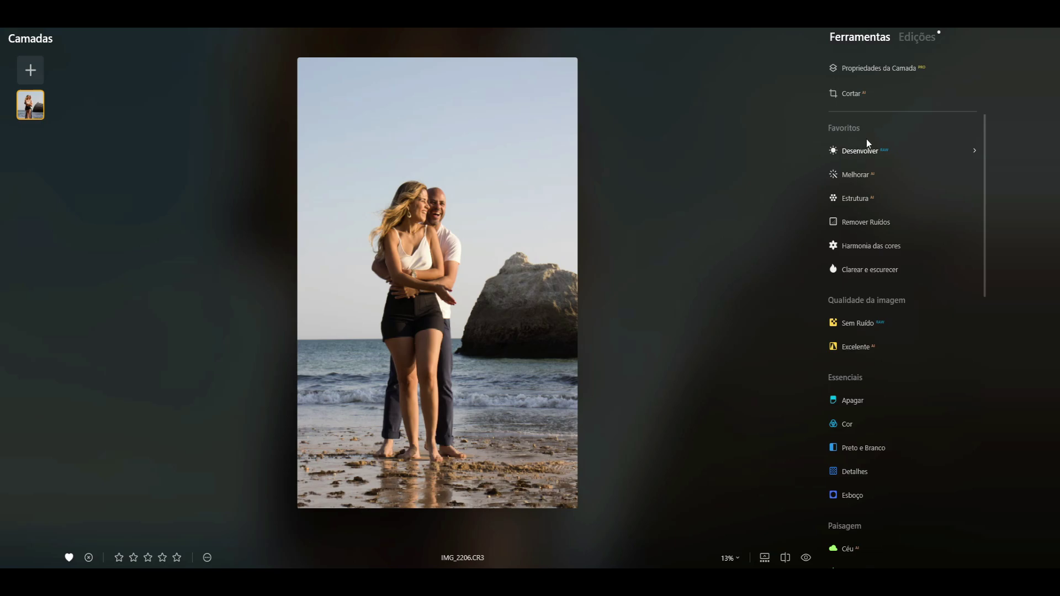
In Desenvolver, keep the Padrão Luminar profile and set exposure to 0,17.
left_click(879, 157)
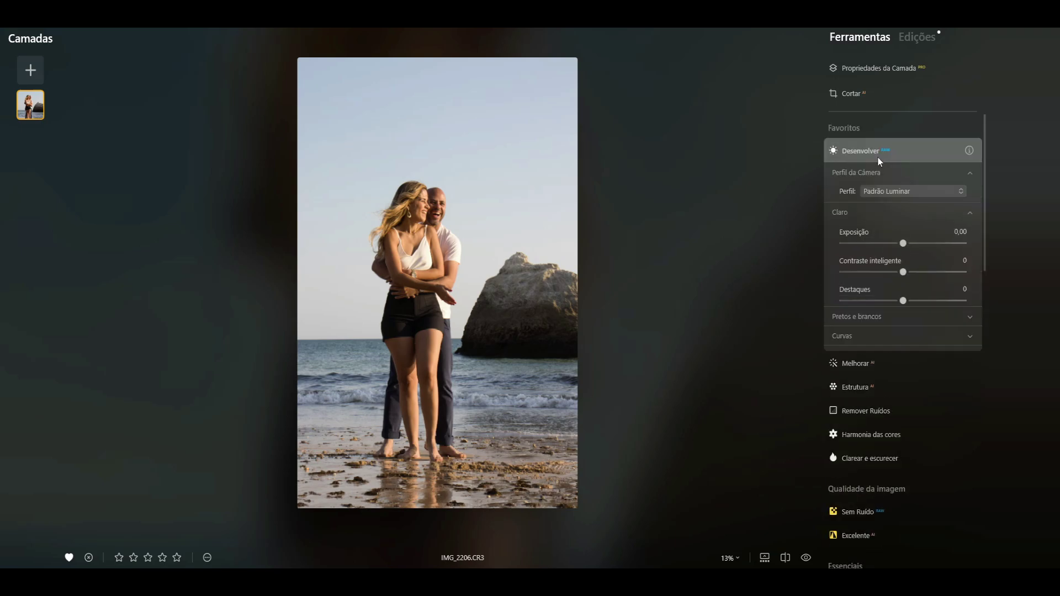
left_click(916, 192)
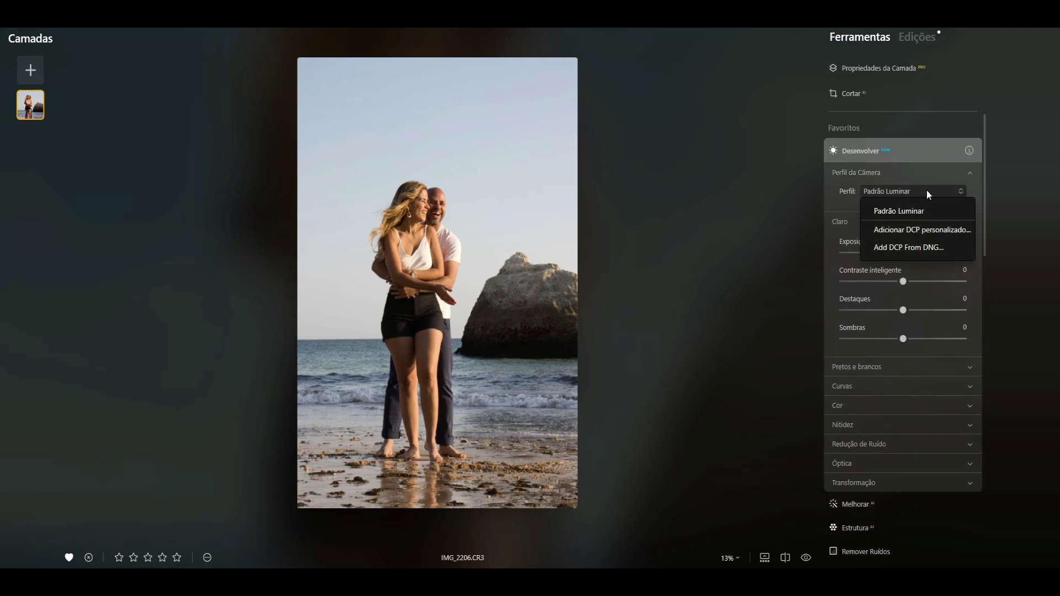
left_click(926, 190)
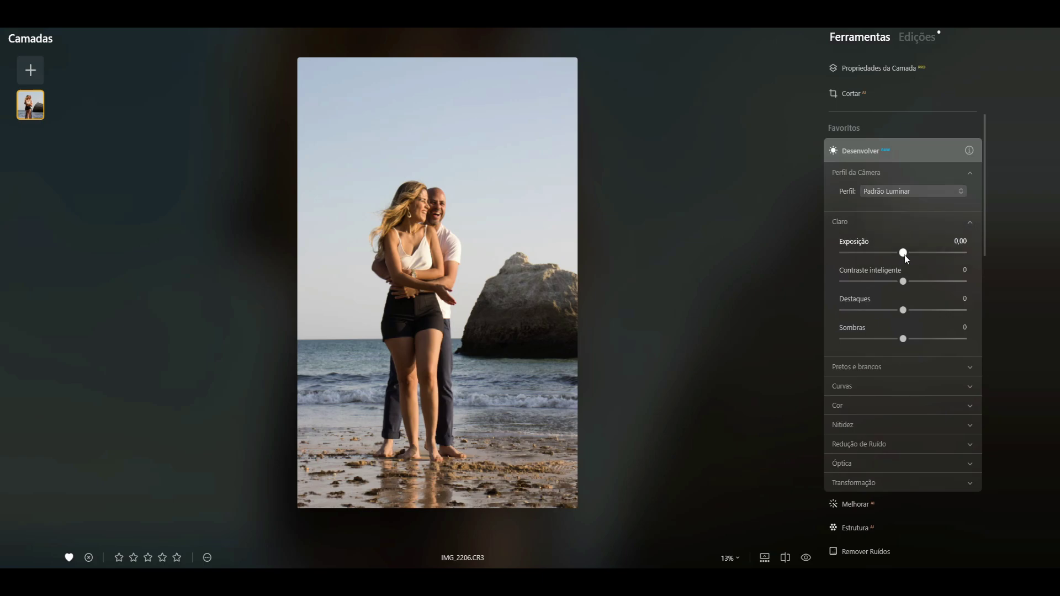
left_click_drag(903, 253, 912, 257)
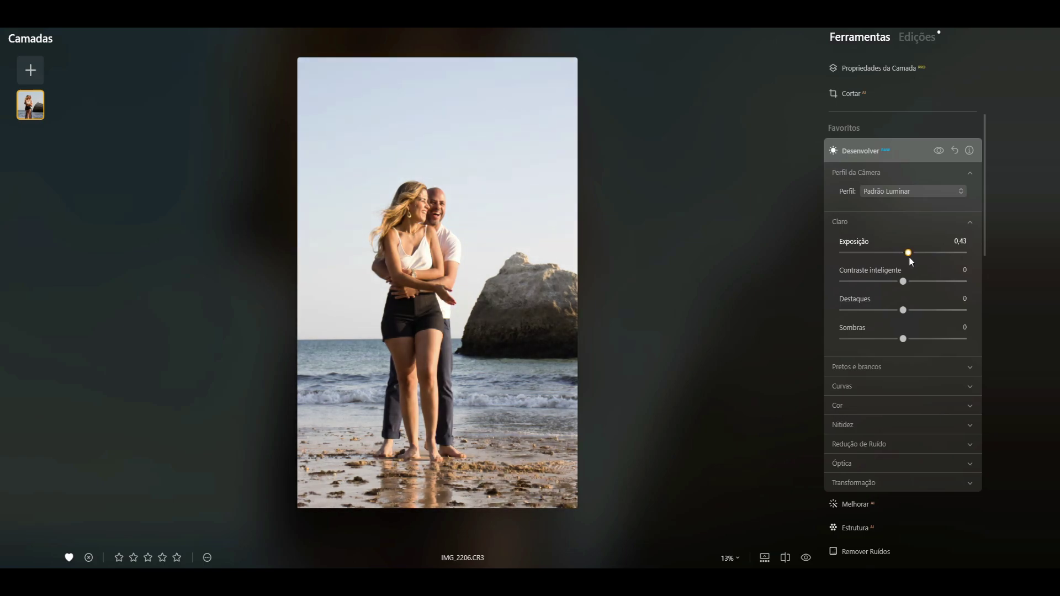
mouse_move(908, 256)
left_mouse_down()
mouse_move(892, 282)
mouse_move(867, 280)
mouse_move(881, 282)
left_mouse_up()
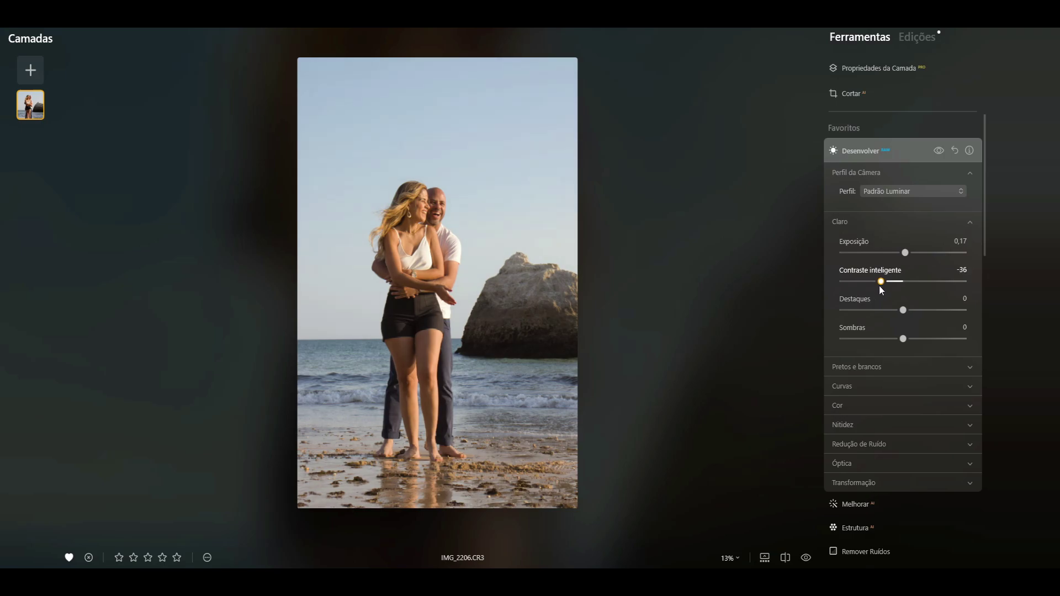
Set smart contrast -48, highlights -80 and shadows -51, comparing with Develop toggled off and on.
mouse_move(880, 286)
left_mouse_down()
mouse_move(850, 288)
mouse_move(943, 283)
mouse_move(870, 285)
mouse_move(863, 312)
mouse_move(842, 317)
mouse_move(854, 309)
left_mouse_up()
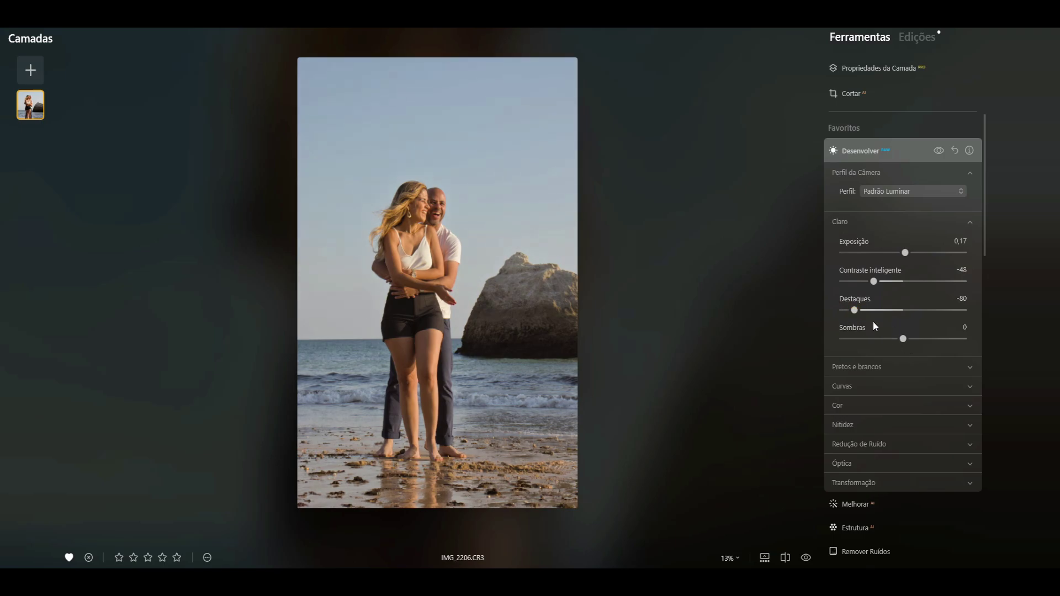
mouse_move(904, 339)
left_mouse_down()
mouse_move(917, 340)
mouse_move(872, 343)
left_mouse_up()
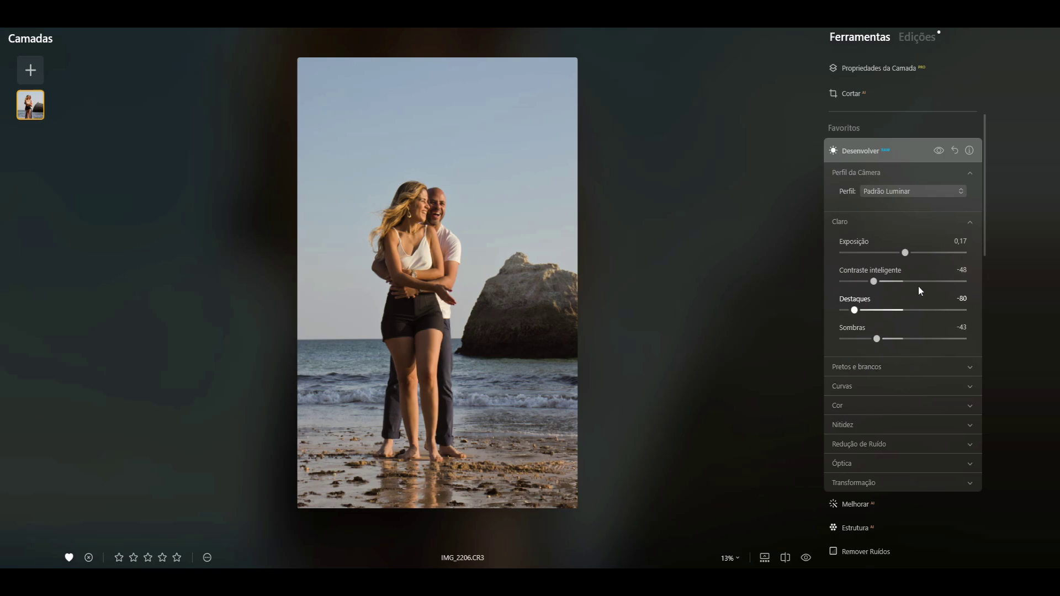
left_click(936, 154)
left_click(936, 153)
left_click_drag(876, 339, 867, 348)
Set Brancos to 19 and Pretos to -5, then bring up the Cor controls.
left_click(965, 372)
left_click_drag(983, 243, 988, 297)
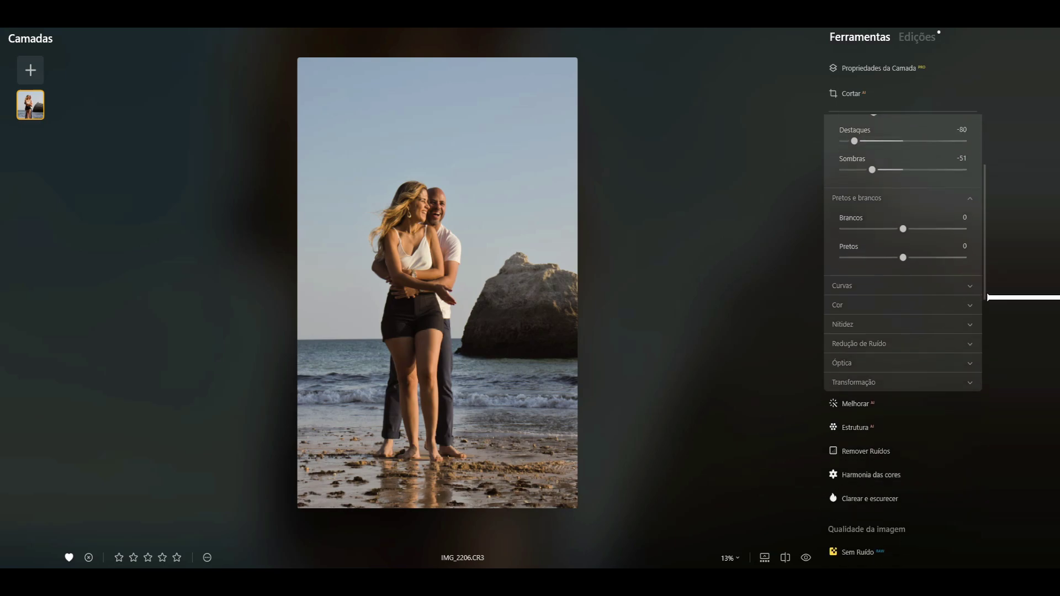
mouse_move(903, 257)
left_mouse_down()
mouse_move(893, 231)
mouse_move(929, 234)
mouse_move(916, 237)
left_mouse_up()
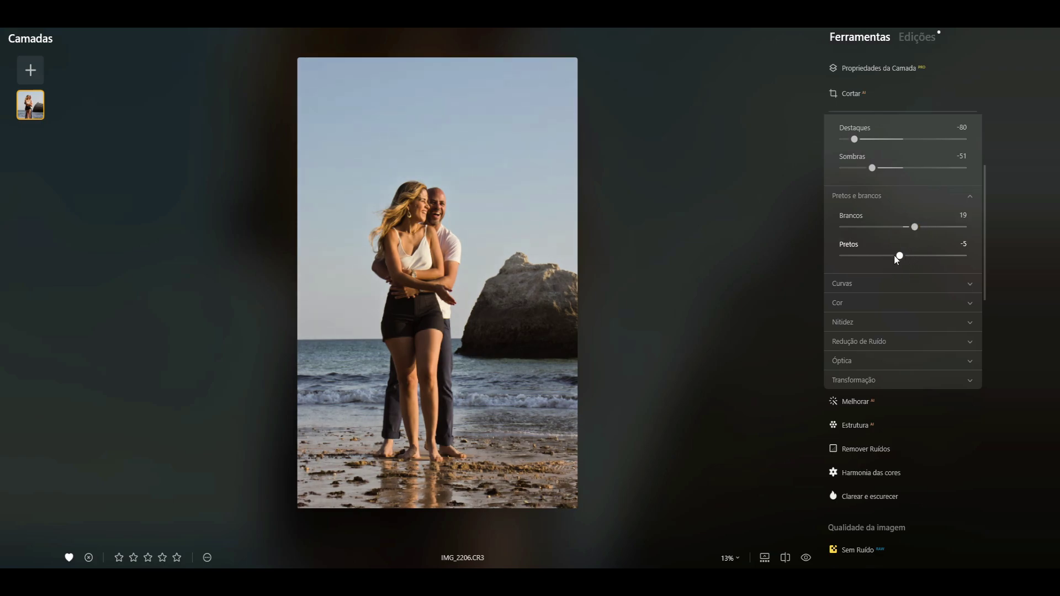
left_click(972, 199)
left_click(870, 215)
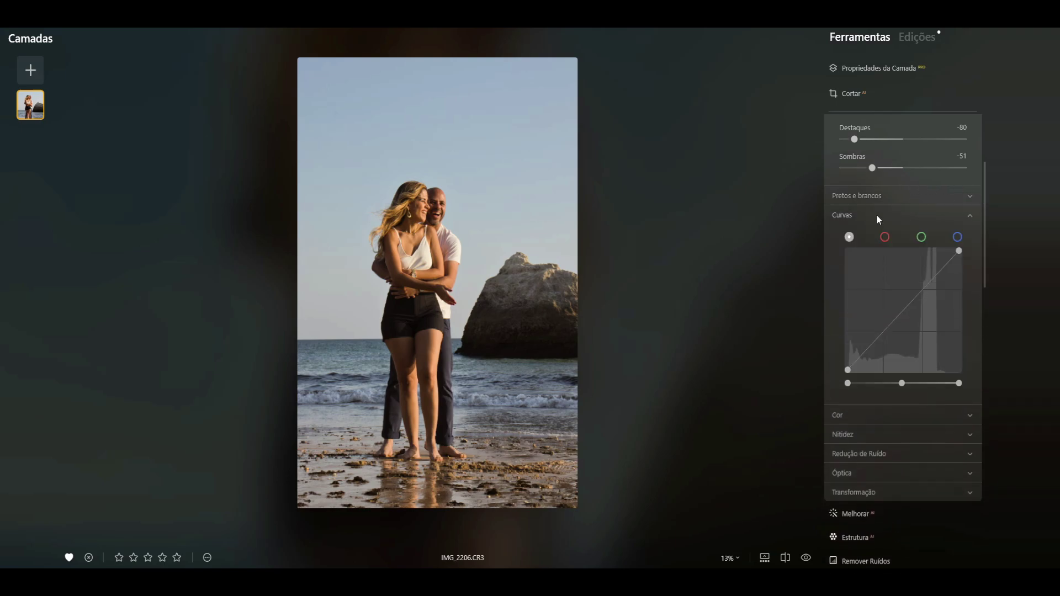
left_click(878, 216)
left_click(873, 235)
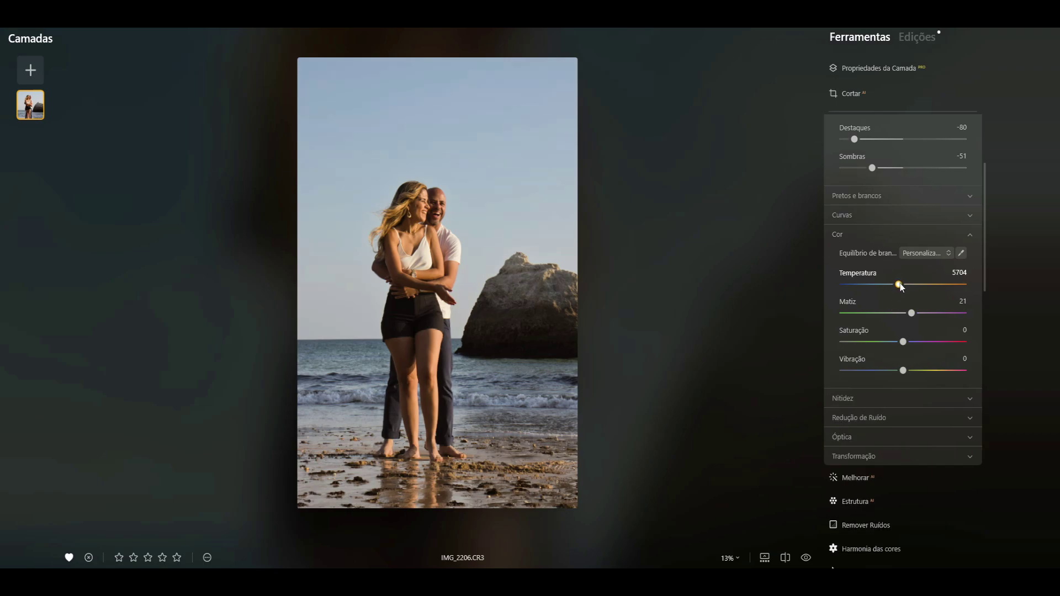
Neutralise white balance with the eyedropper, then warm Temperatura to 5820 with Matiz 6.
left_click_drag(901, 283, 896, 284)
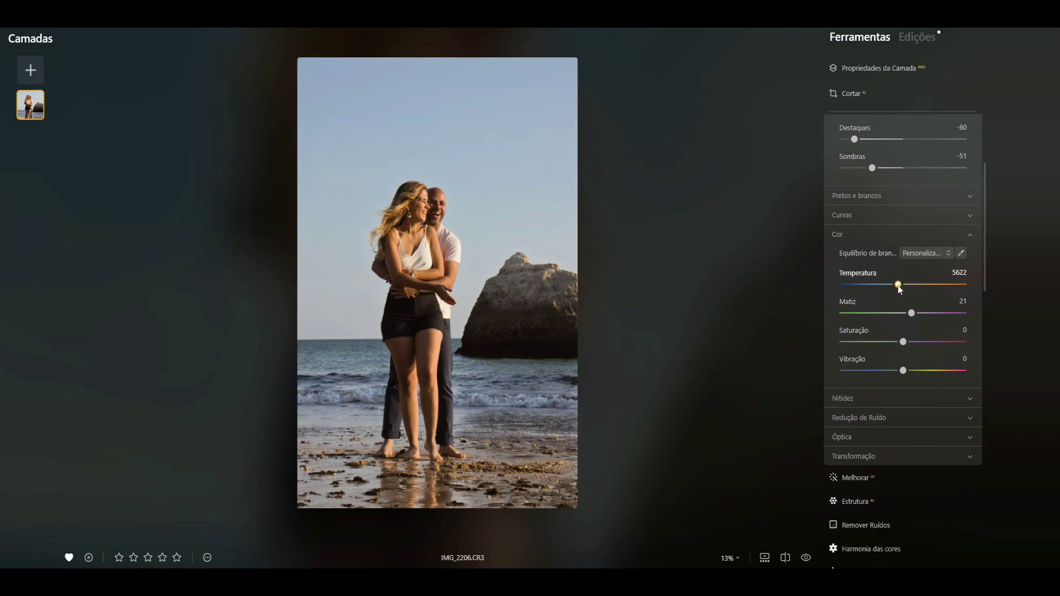
left_click(961, 255)
left_click(448, 304)
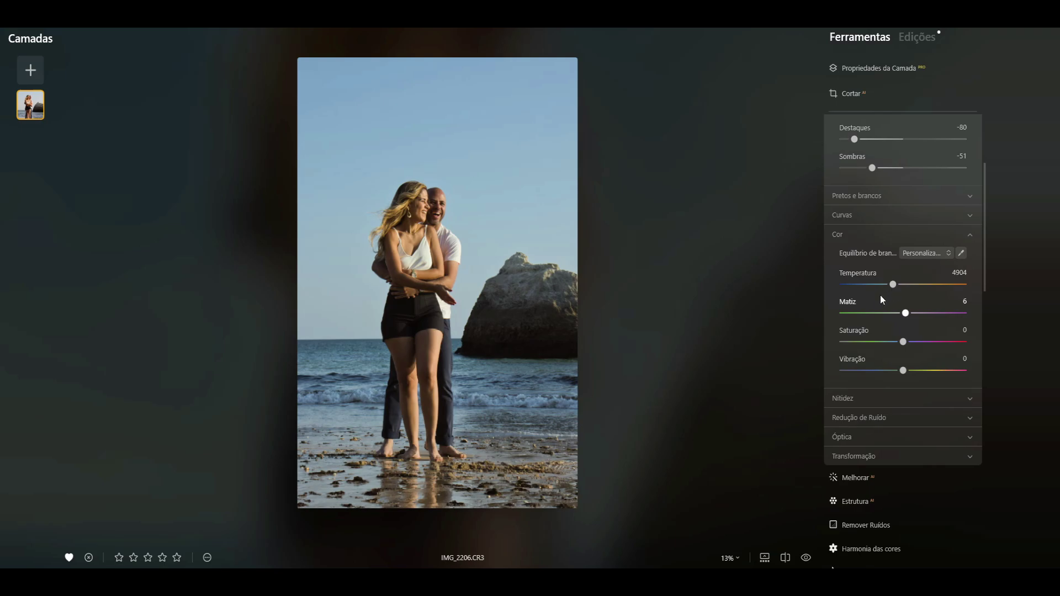
left_click_drag(891, 290, 897, 287)
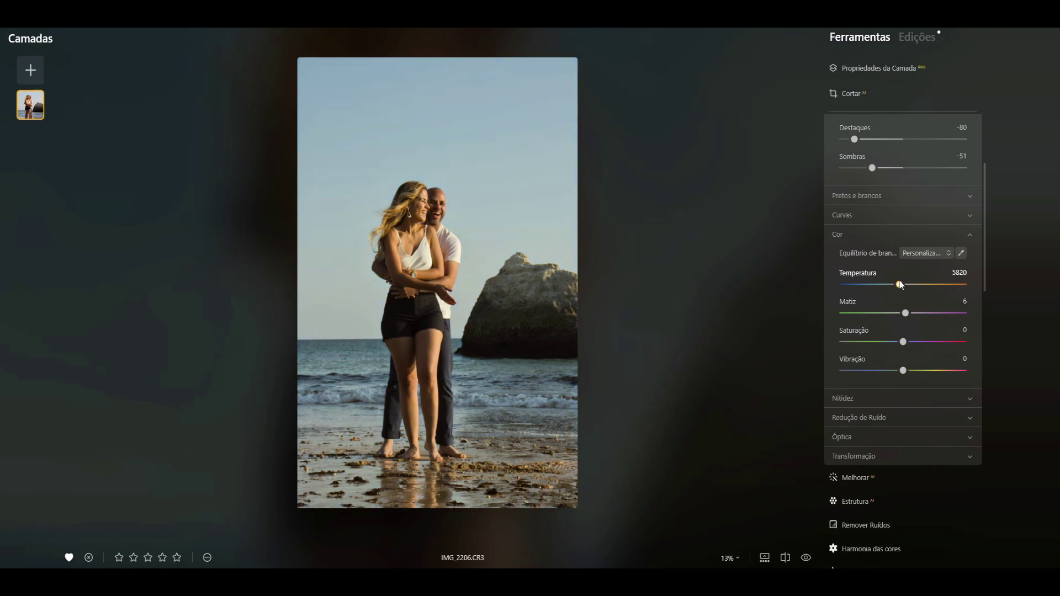
left_click_drag(898, 287, 900, 284)
left_click_drag(899, 284, 891, 294)
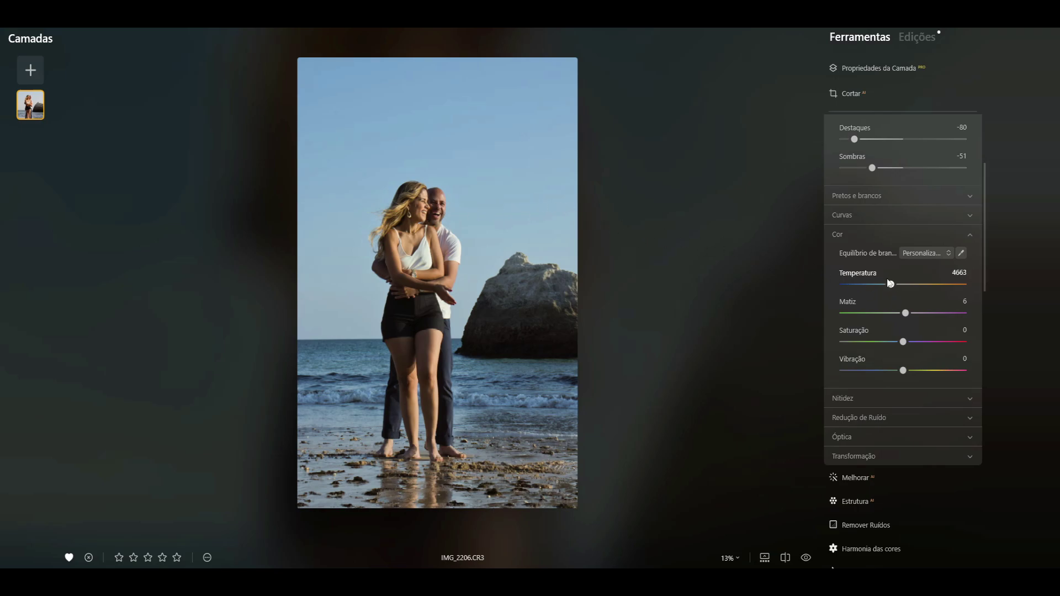
left_click_drag(891, 284, 903, 289)
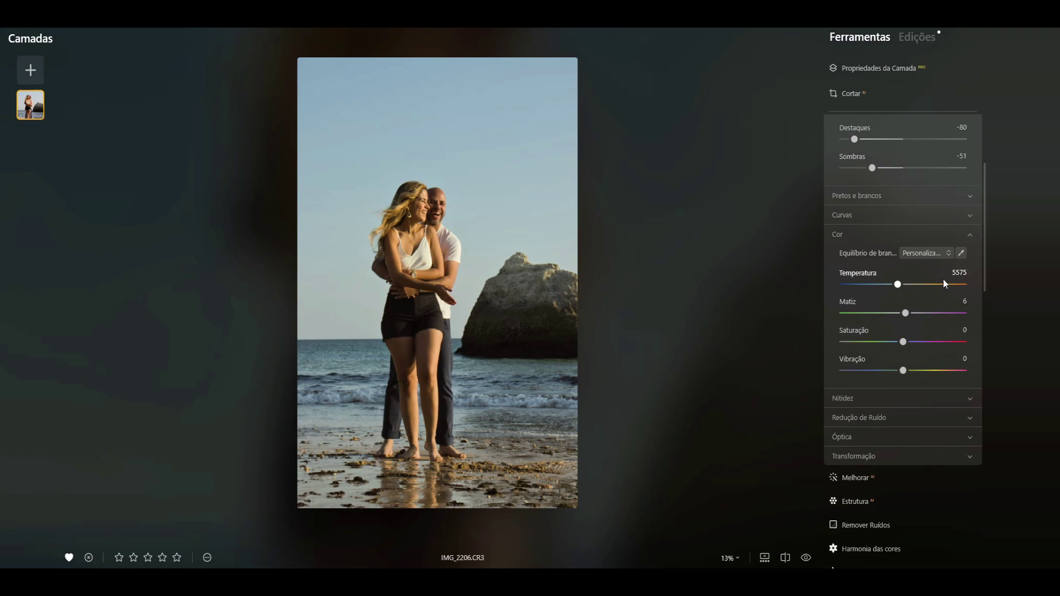
left_click_drag(898, 288, 899, 287)
Keep Saturação at 0, raise Vibração to 50 and cool Temperatura to 5419.
left_click_drag(904, 340, 895, 342)
double_click(895, 342)
left_click_drag(903, 371, 915, 370)
left_click_drag(926, 374, 961, 377)
left_click_drag(951, 374, 942, 376)
left_click(896, 285)
left_click_drag(896, 285, 896, 285)
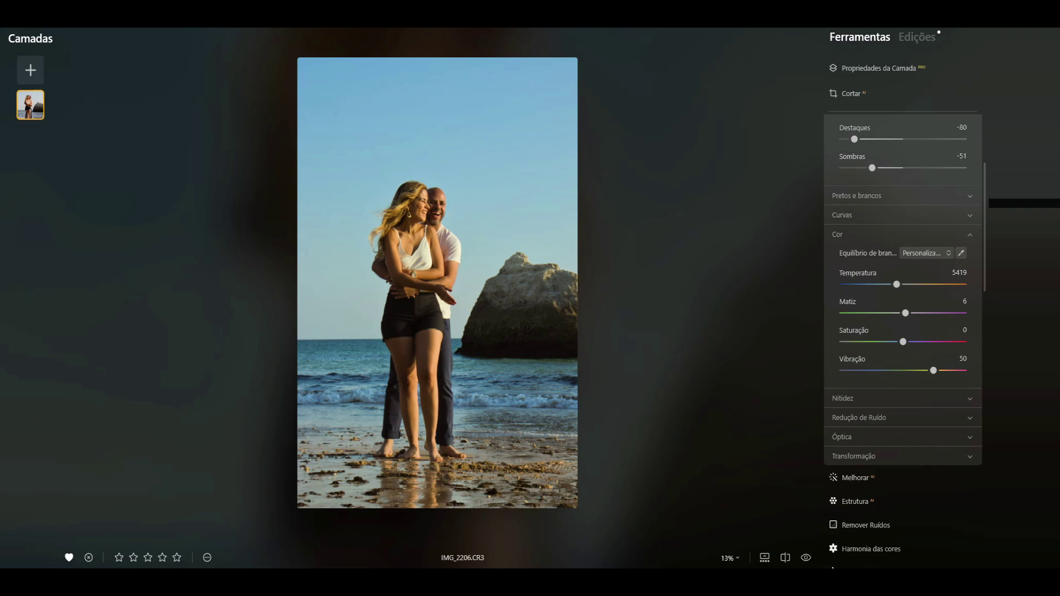
scroll(980, 220, "up", 3)
Compare the edit with the original and enable Corrigir Aberração Cromática in Óptica.
left_click(936, 152)
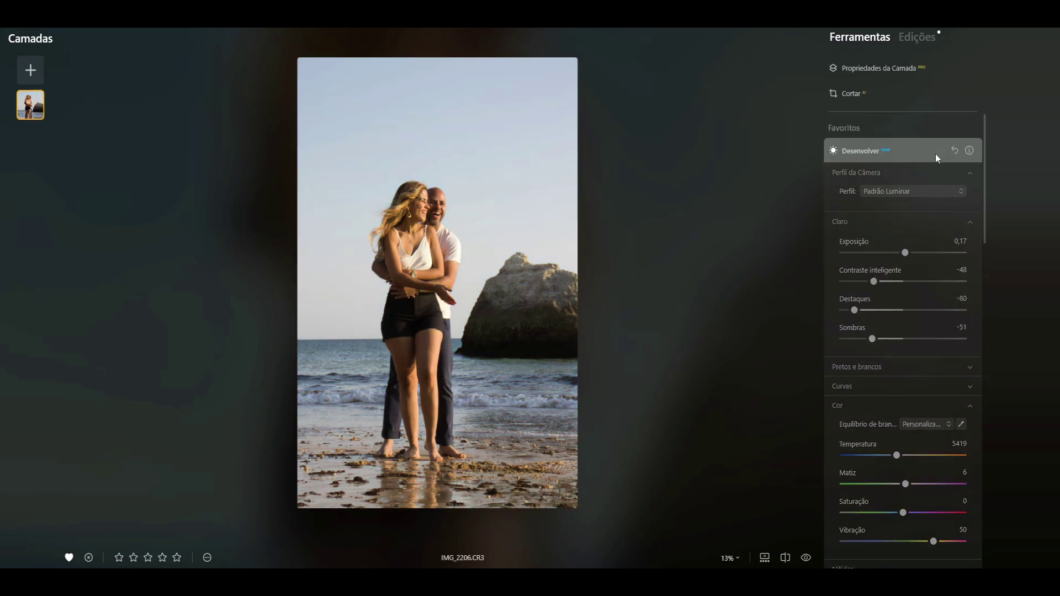
left_click(934, 154)
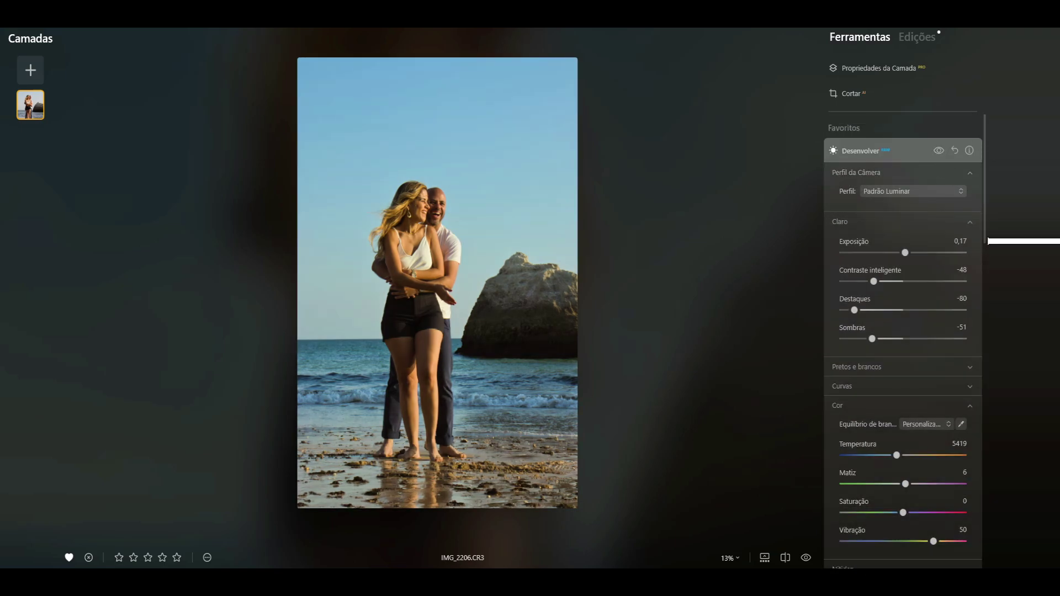
left_click_drag(985, 229, 978, 297)
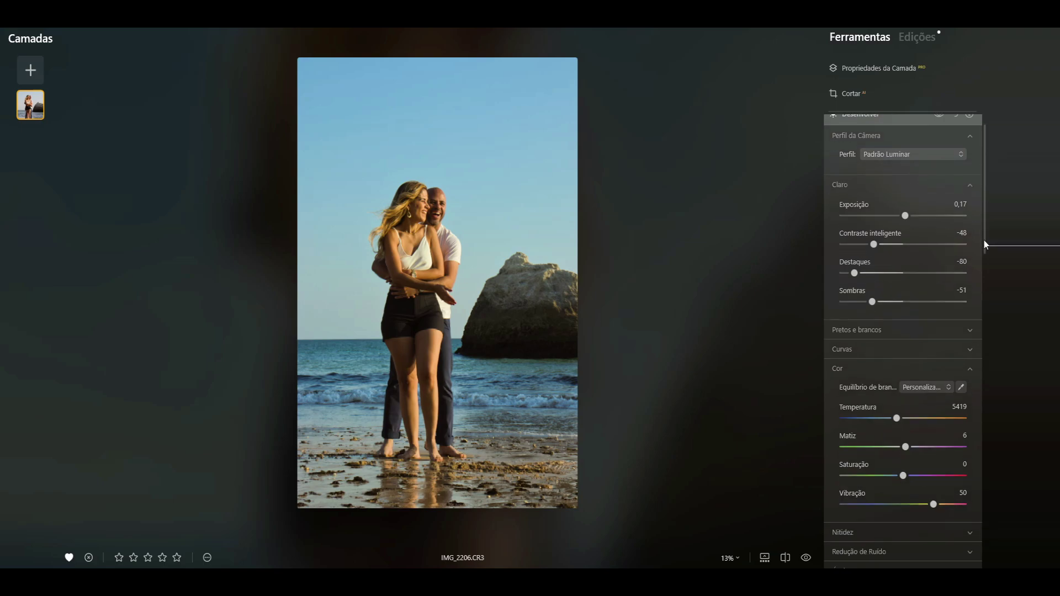
left_click(969, 343)
left_click(932, 364)
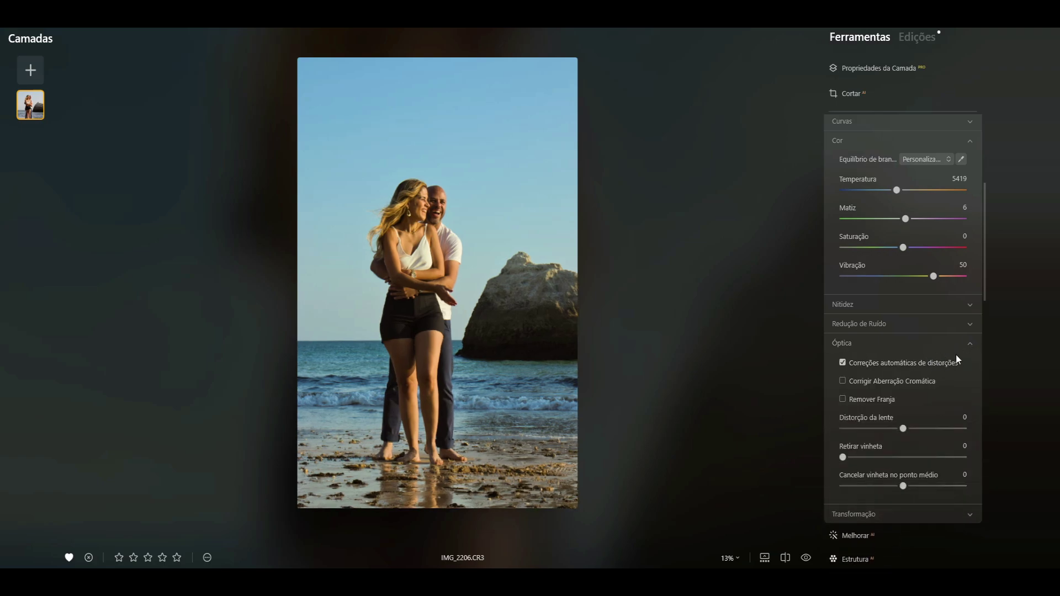
left_click(875, 367)
left_click(866, 382)
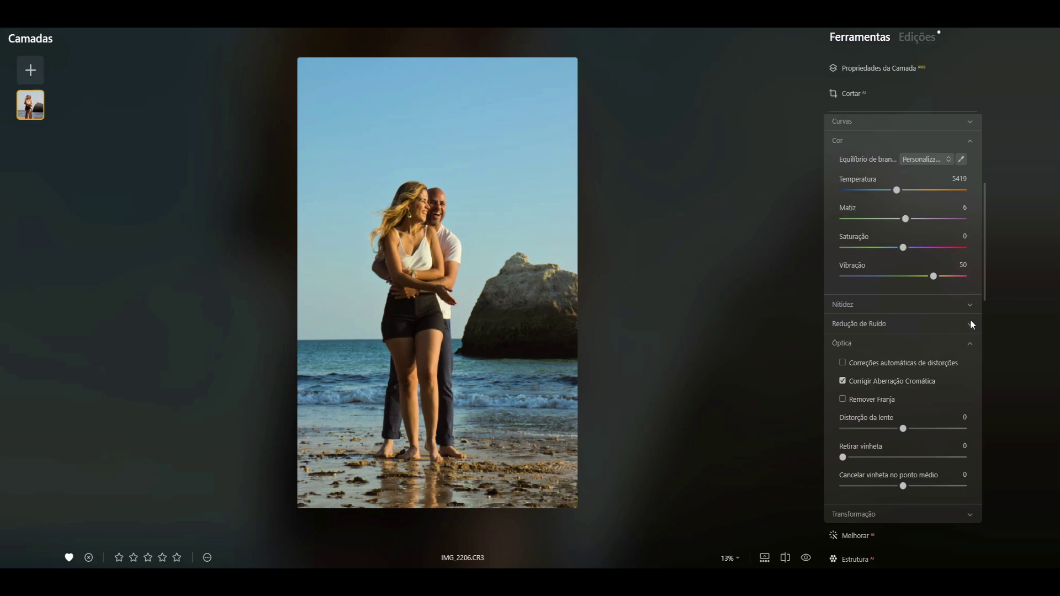
left_click(969, 342)
Look over Transformação, then collapse the Desenvolver adjustments.
left_click(974, 362)
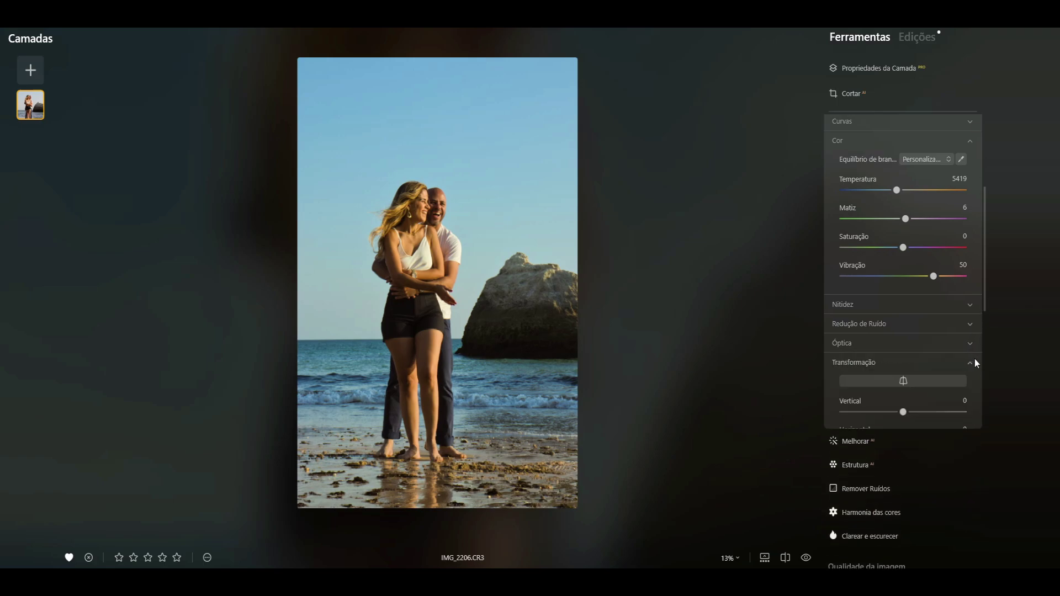
left_click(973, 362)
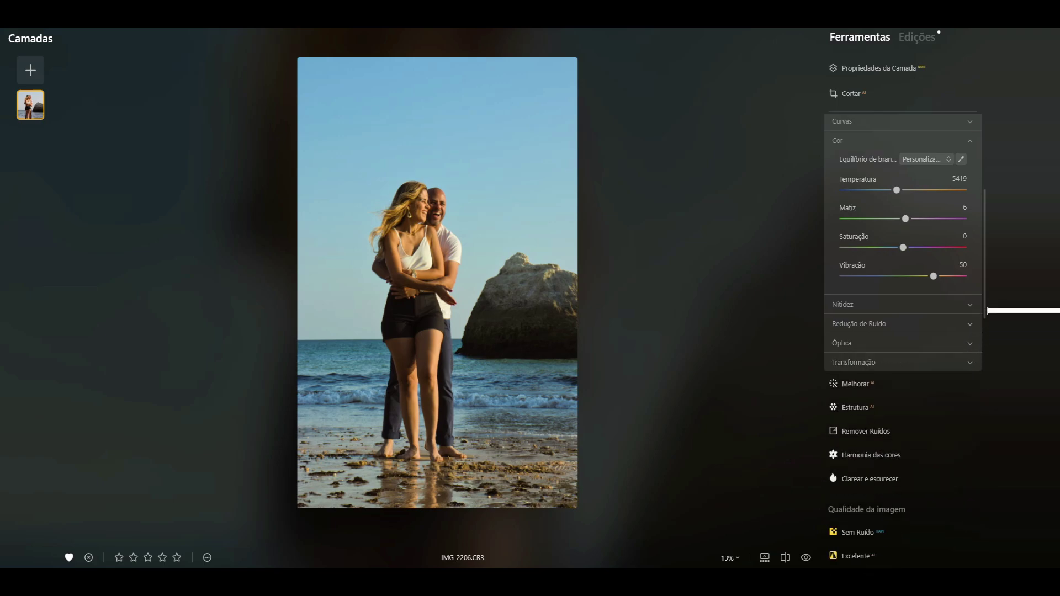
scroll(960, 265, "up", 1)
scroll(950, 232, "up", 3)
scroll(933, 176, "up", 3)
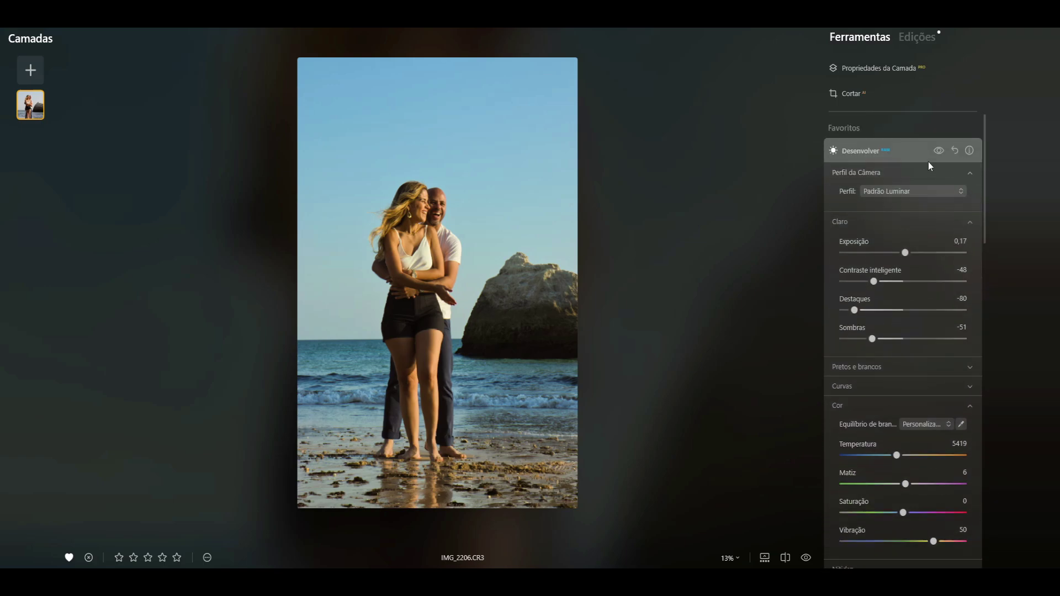
left_click(905, 147)
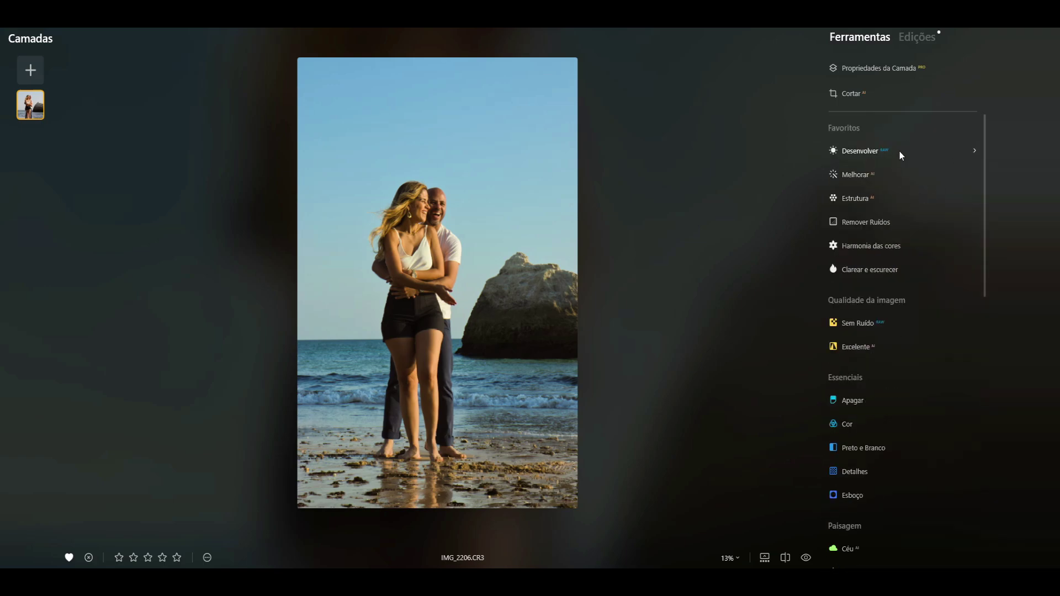
In Melhorar AI, try Destacar and set Realçador de Céu to 93.
left_click(865, 178)
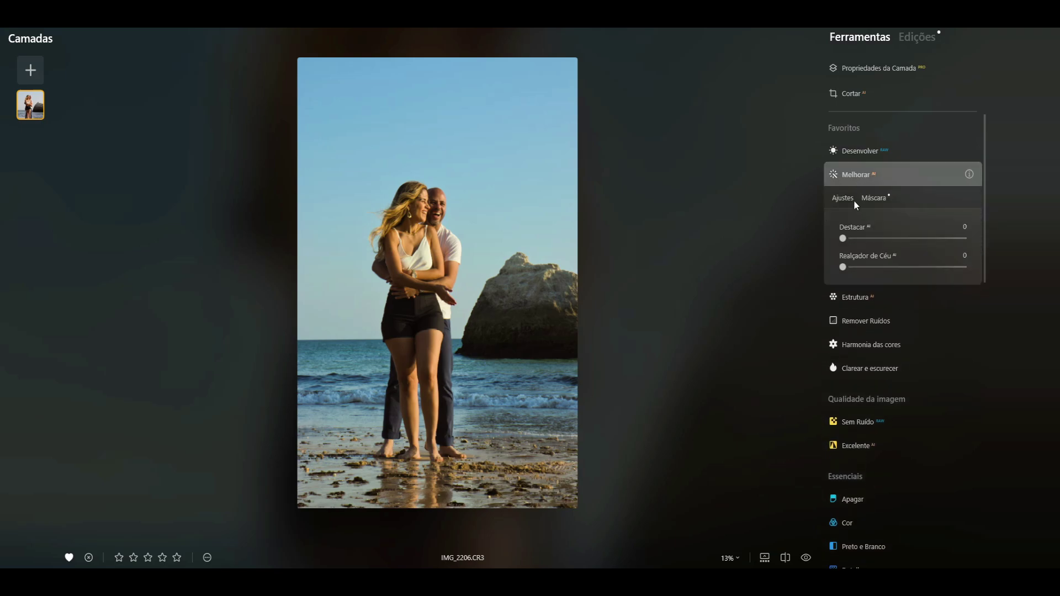
mouse_move(852, 235)
left_mouse_down()
mouse_move(985, 247)
mouse_move(776, 256)
mouse_move(949, 224)
mouse_move(784, 222)
left_mouse_up()
mouse_move(843, 267)
left_mouse_down()
mouse_move(938, 276)
mouse_move(828, 269)
mouse_move(958, 269)
mouse_move(833, 268)
left_mouse_up()
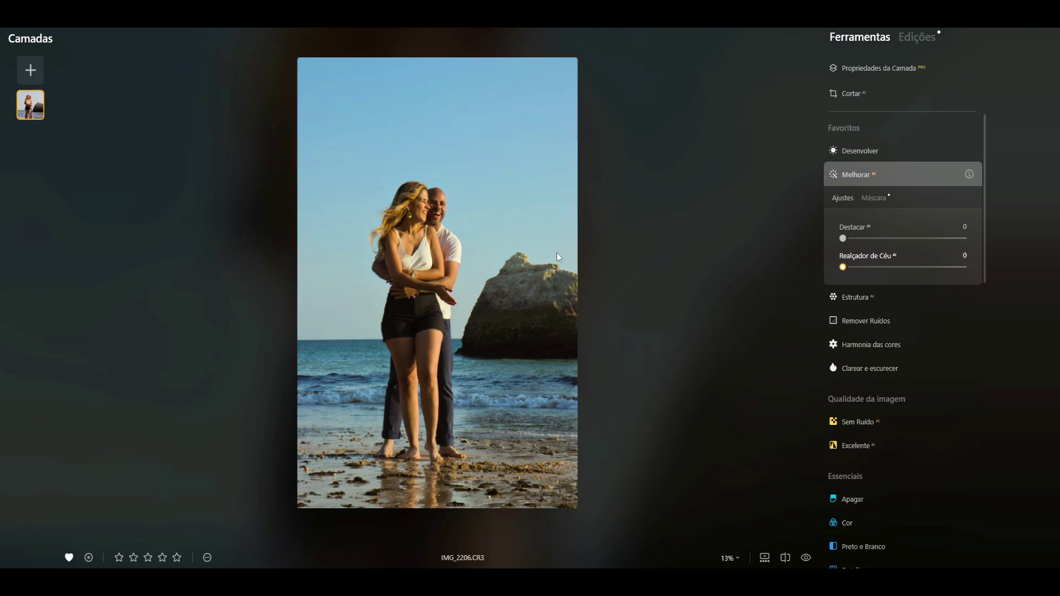
Try Estrutura Quantidade up to 99 and back to 0, then list its AI mask subjects.
left_click(859, 300)
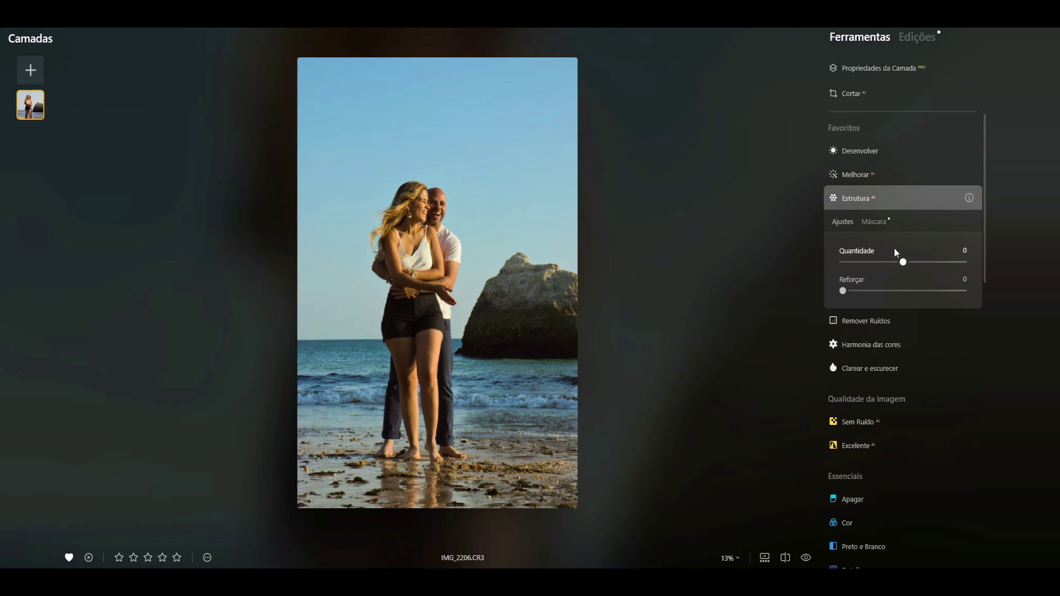
left_click_drag(903, 262, 969, 269)
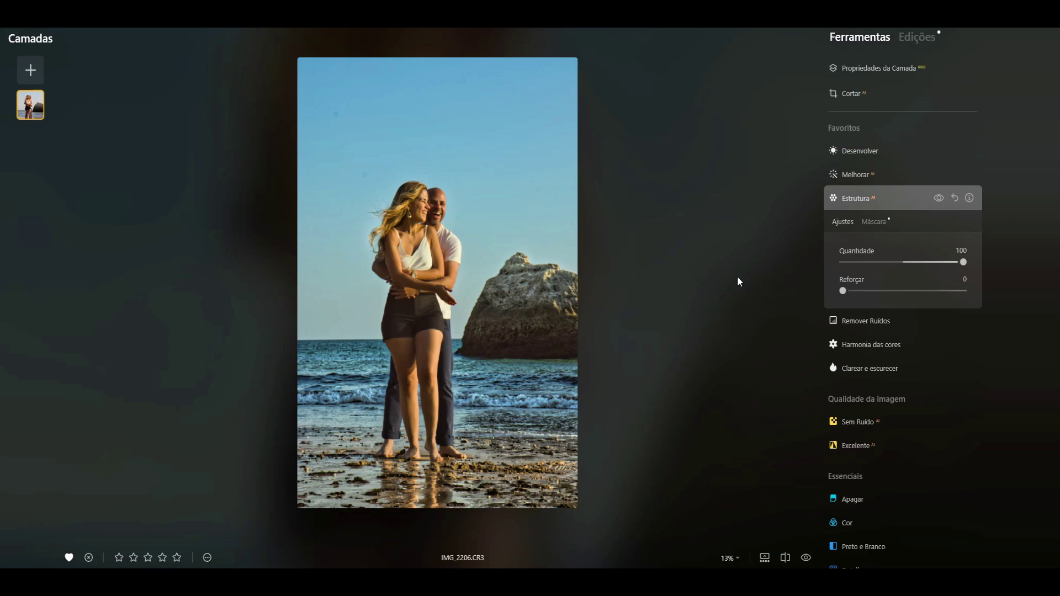
mouse_move(959, 269)
left_mouse_down()
mouse_move(905, 269)
mouse_move(978, 274)
mouse_move(877, 274)
mouse_move(963, 274)
left_mouse_up()
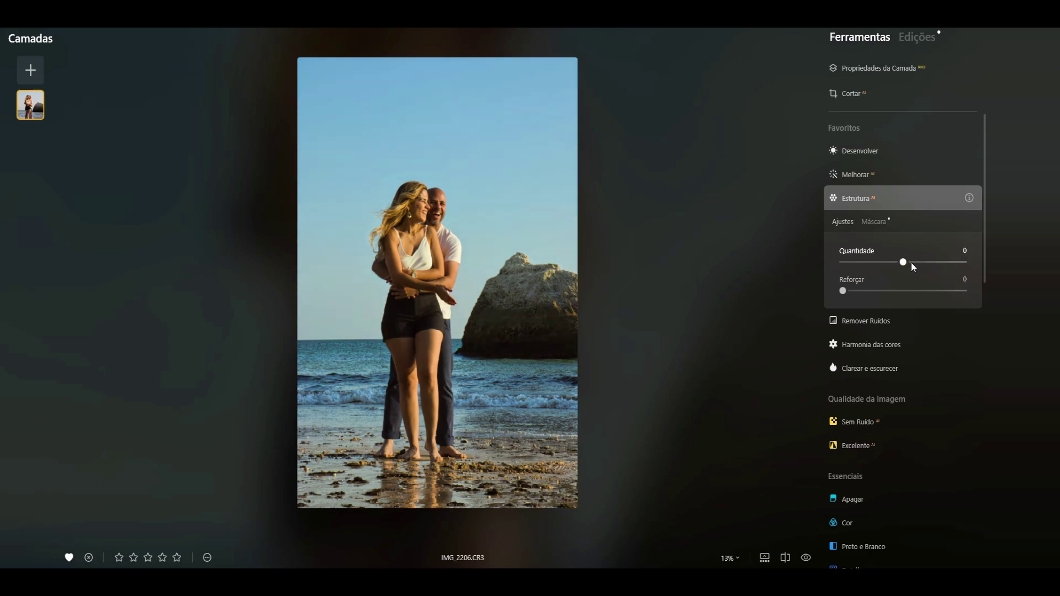
left_click(874, 221)
left_click(864, 285)
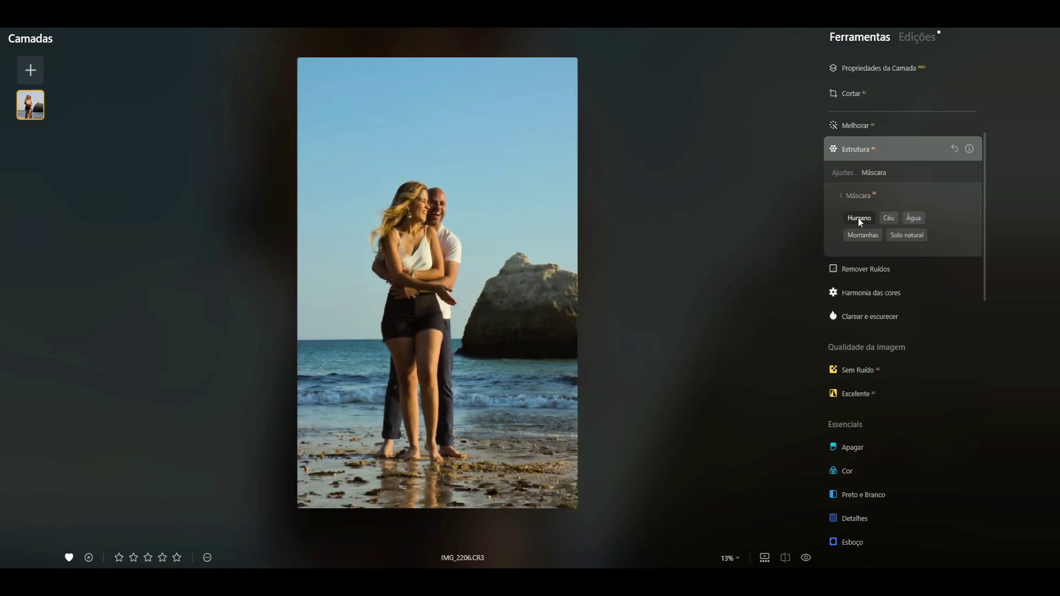
Mask Estrutura to Humano, test Quantidade values, reset to 0, and return to mask types.
left_click(859, 220)
left_click(843, 173)
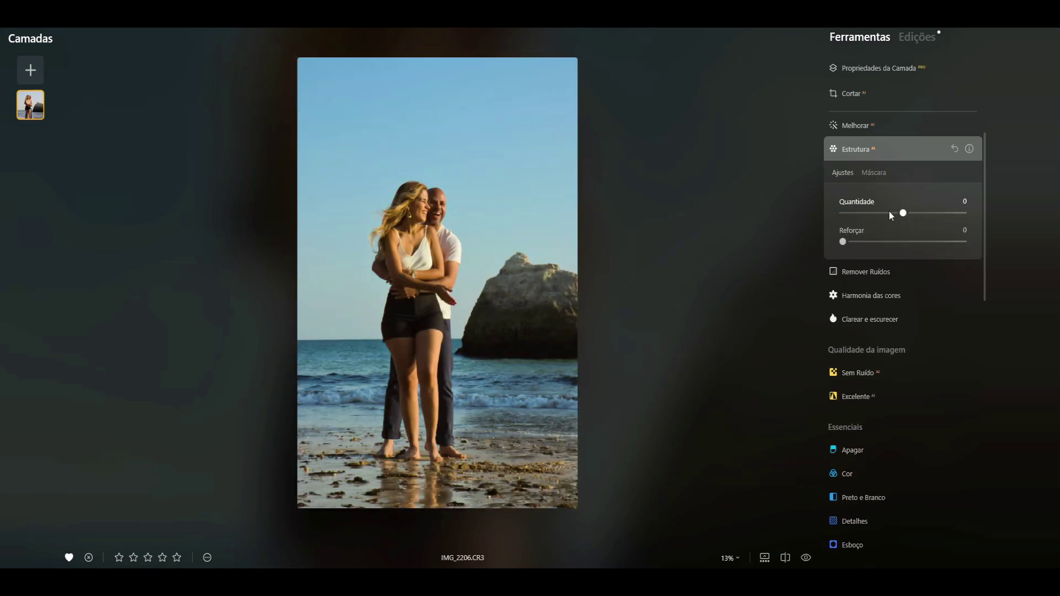
mouse_move(903, 215)
left_mouse_down()
mouse_move(936, 220)
mouse_move(902, 221)
left_mouse_up()
left_click_drag(899, 221, 848, 223)
left_click_drag(944, 227, 850, 231)
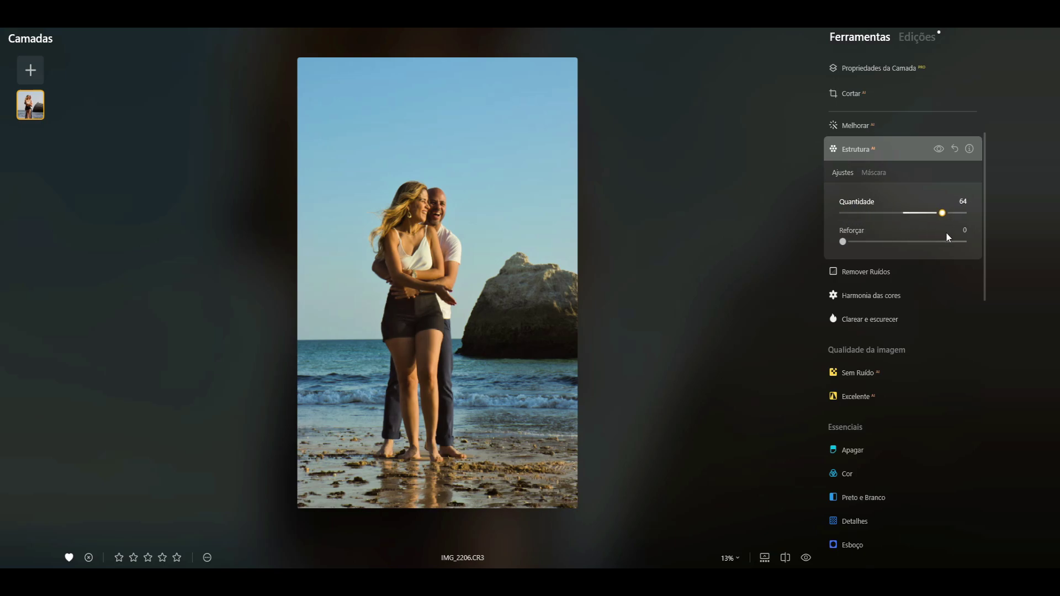
mouse_move(946, 233)
left_mouse_down()
mouse_move(953, 226)
mouse_move(856, 237)
left_mouse_up()
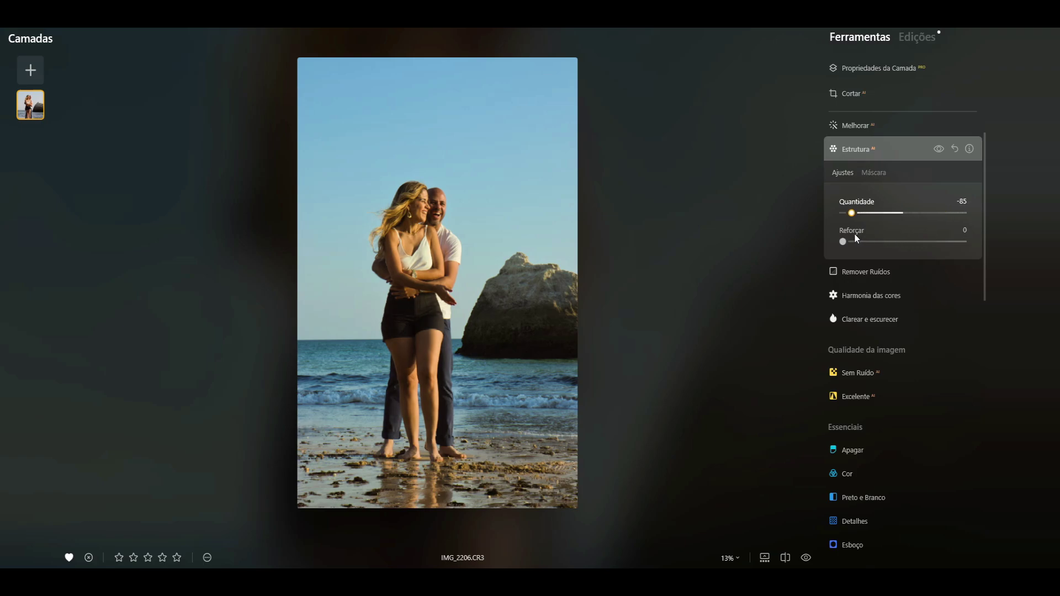
left_click(954, 148)
left_click(868, 171)
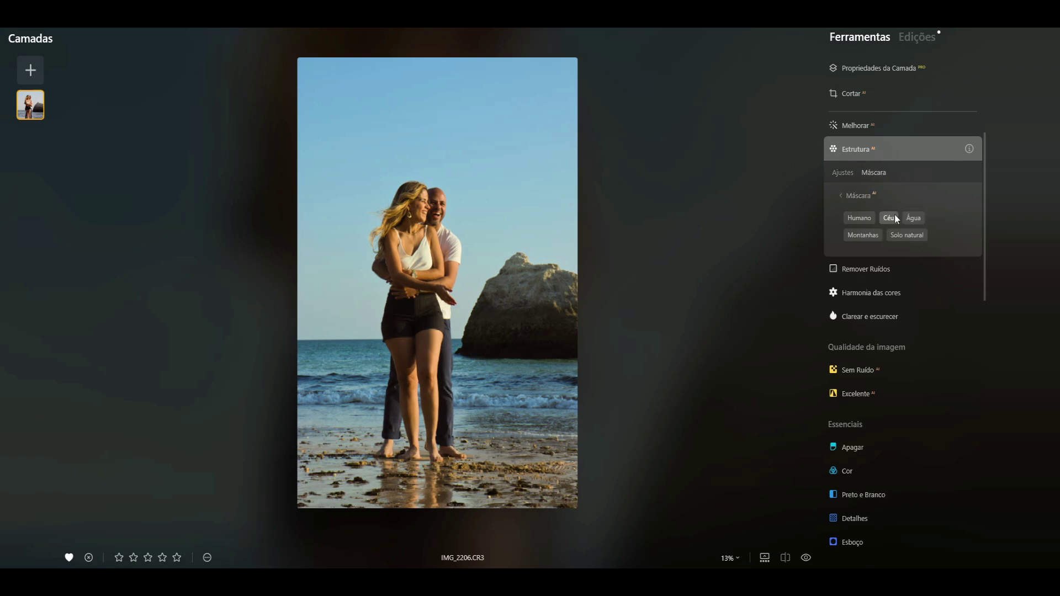
left_click(845, 194)
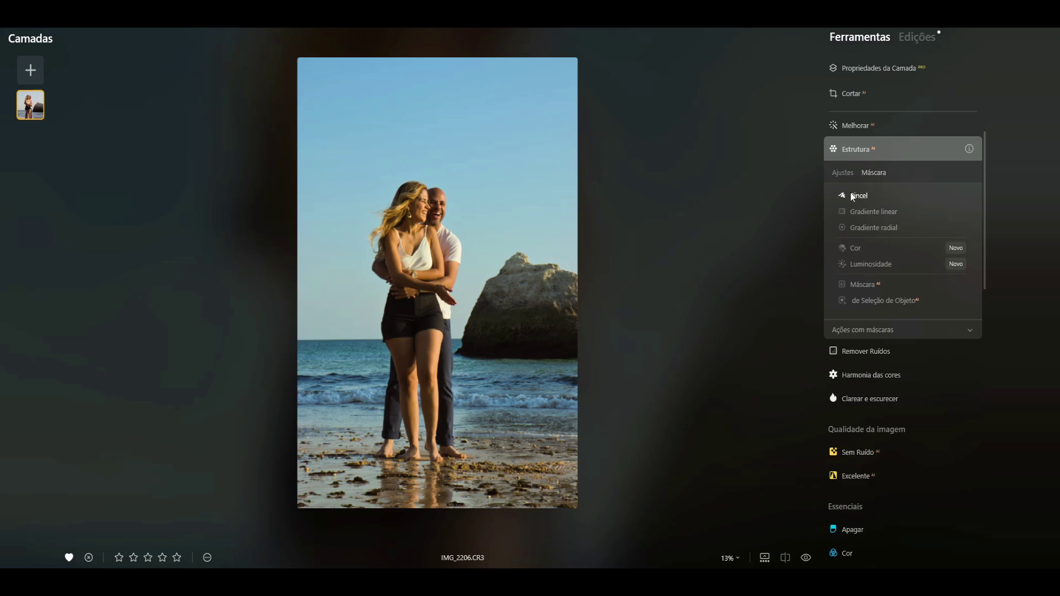
At 100% zoom, paint an Estrutura brush mask (size 50) over the woman's hair.
left_click(401, 210)
left_click_drag(304, 151, 609, 241)
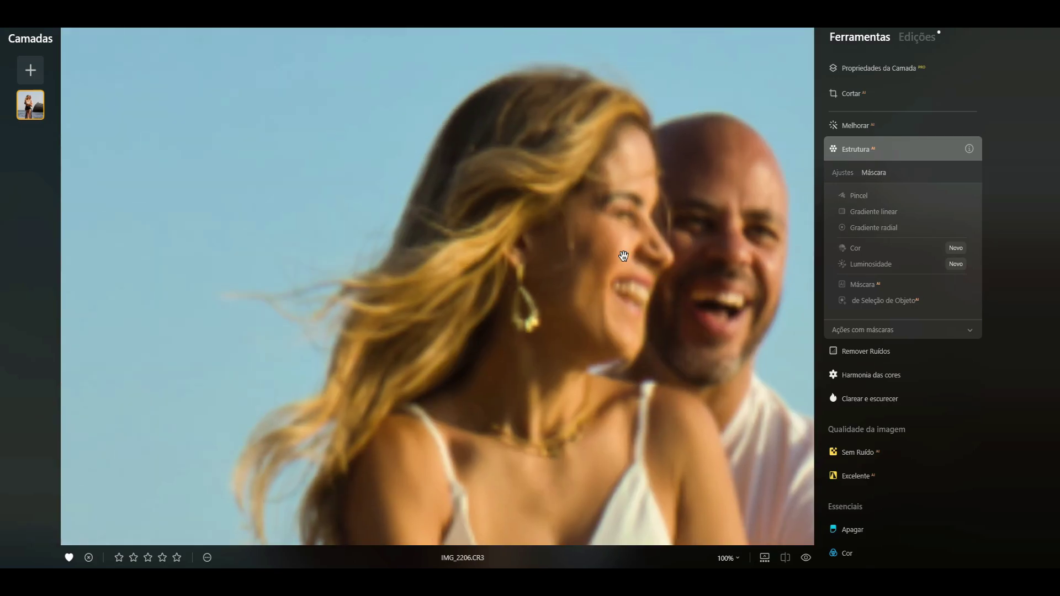
left_click(869, 194)
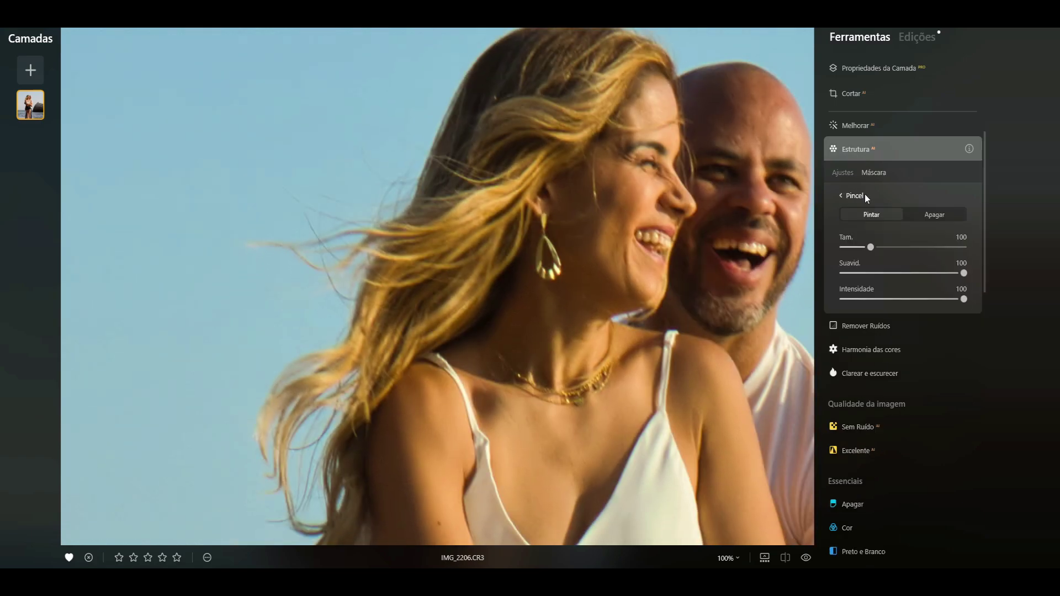
mouse_move(607, 49)
left_mouse_down()
mouse_move(520, 59)
mouse_move(554, 78)
mouse_move(547, 137)
mouse_move(473, 123)
mouse_move(515, 156)
mouse_move(402, 272)
mouse_move(423, 315)
mouse_move(352, 367)
mouse_move(289, 443)
mouse_move(326, 425)
mouse_move(326, 508)
mouse_move(404, 274)
mouse_move(446, 237)
left_mouse_up()
left_click_drag(871, 247, 855, 247)
mouse_move(422, 258)
left_mouse_down()
mouse_move(366, 229)
mouse_move(333, 260)
mouse_move(369, 166)
mouse_move(339, 367)
mouse_move(267, 464)
mouse_move(307, 470)
left_mouse_up()
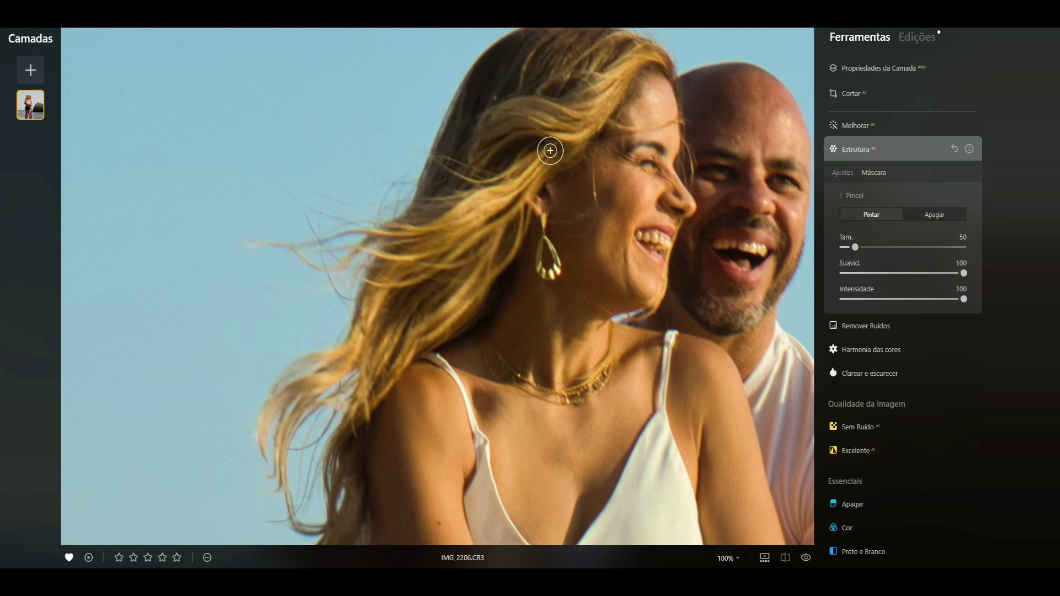
left_click_drag(600, 117, 659, 52)
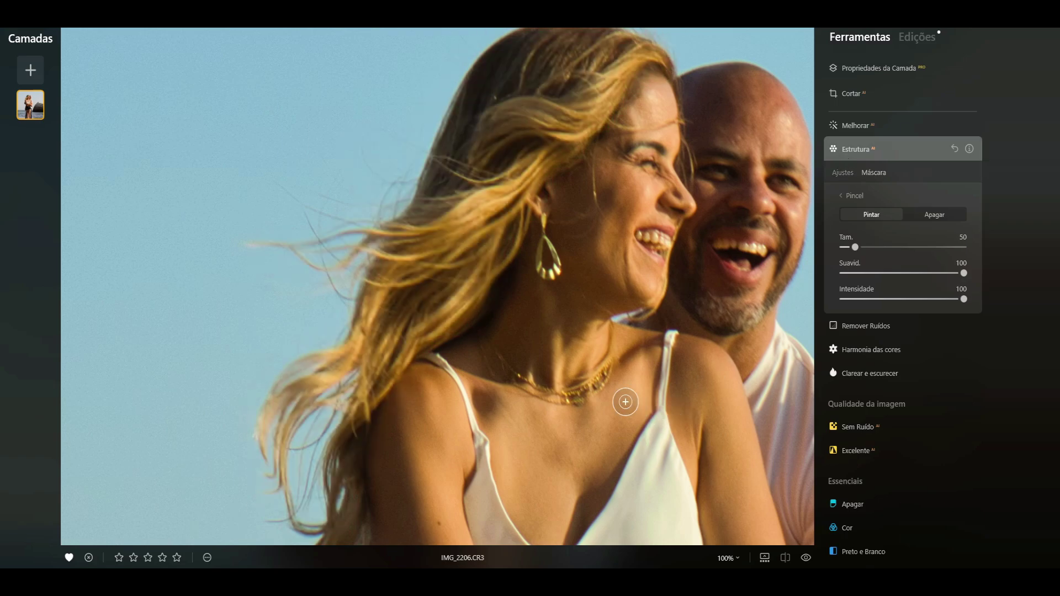
Extend the mask over the lower hair wisps, toggle Pintar/Apagar, and fit the photo.
scroll(516, 265, "down", 2)
scroll(414, 271, "down", 3)
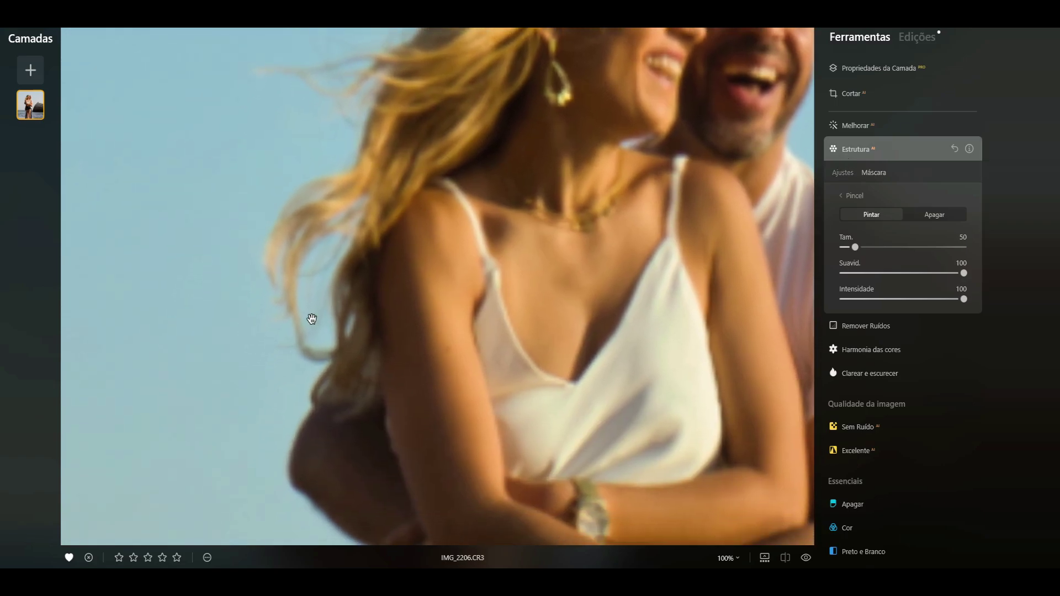
mouse_move(340, 287)
left_mouse_down()
mouse_move(315, 372)
mouse_move(357, 352)
mouse_move(317, 403)
mouse_move(342, 386)
mouse_move(270, 239)
mouse_move(314, 241)
left_mouse_up()
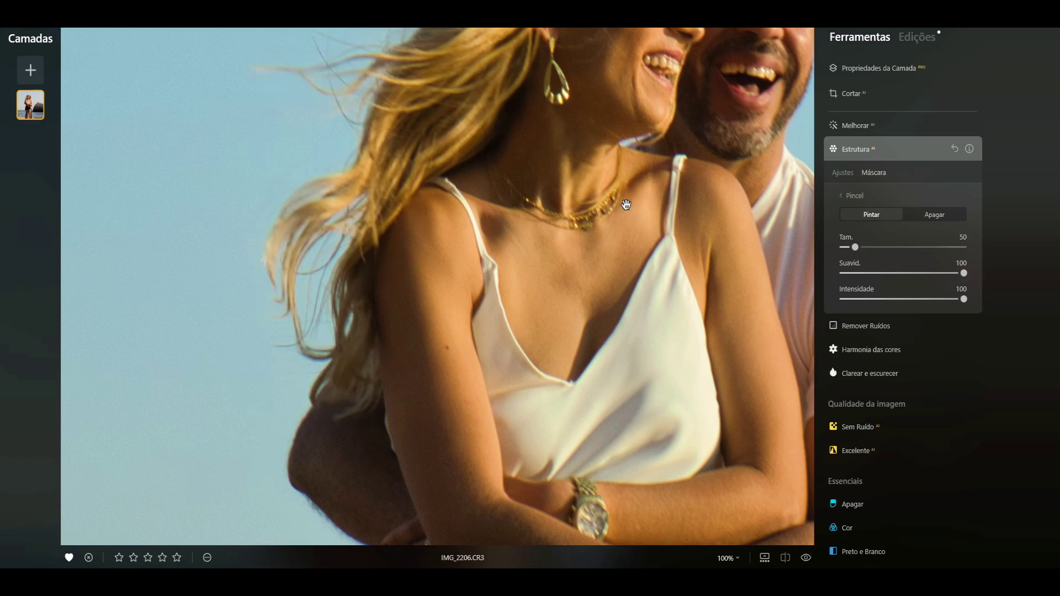
left_click_drag(518, 298, 467, 326)
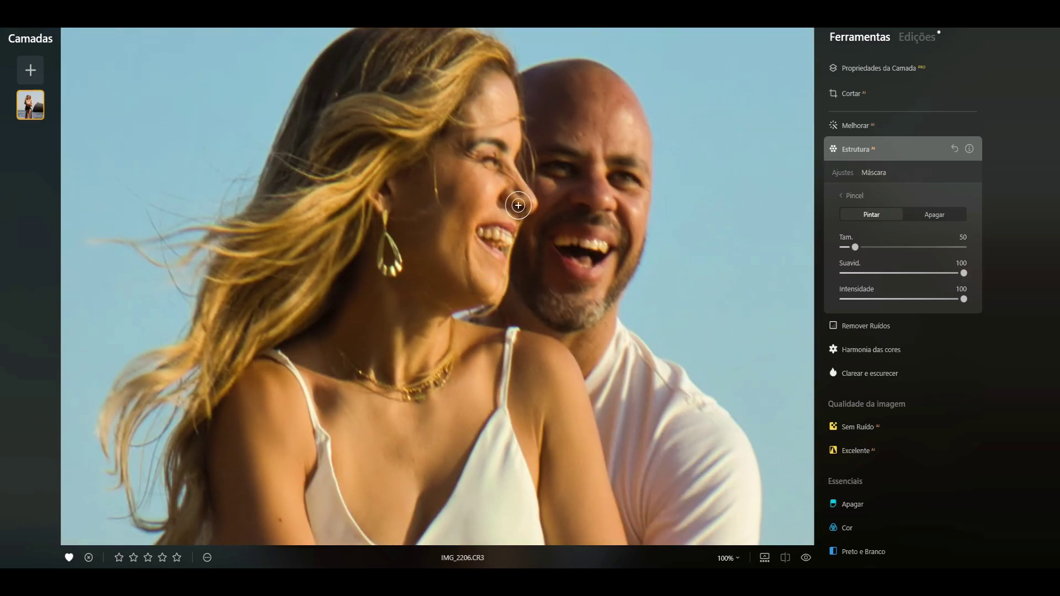
left_click(347, 157)
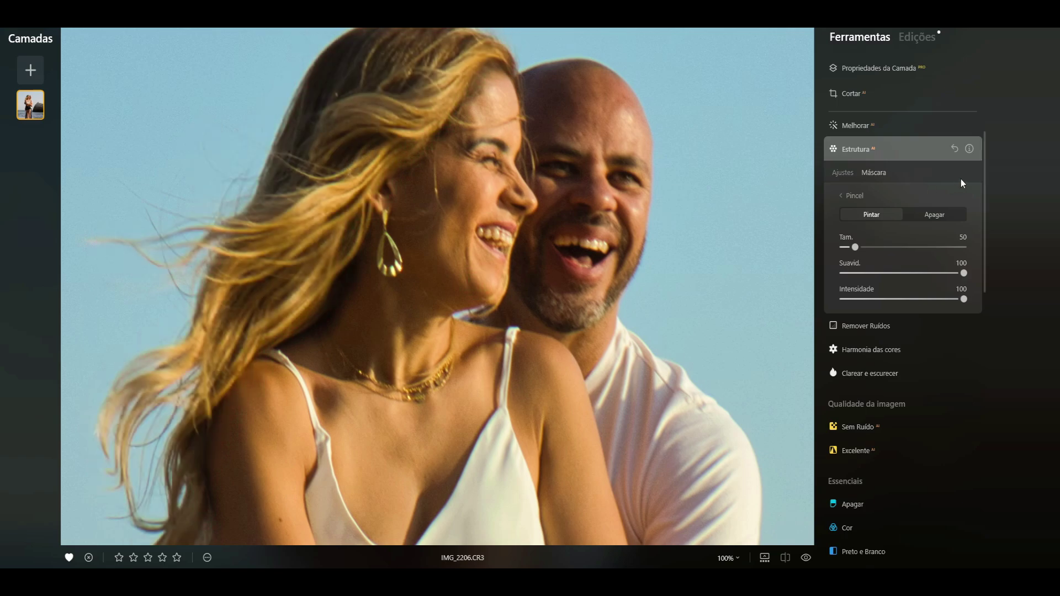
left_click(931, 215)
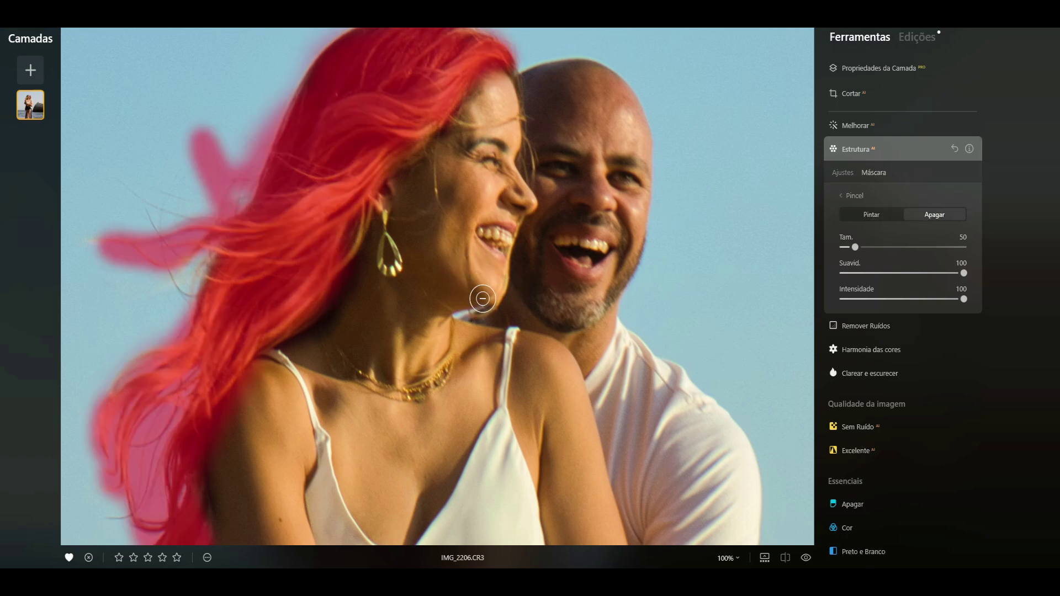
left_click(861, 215)
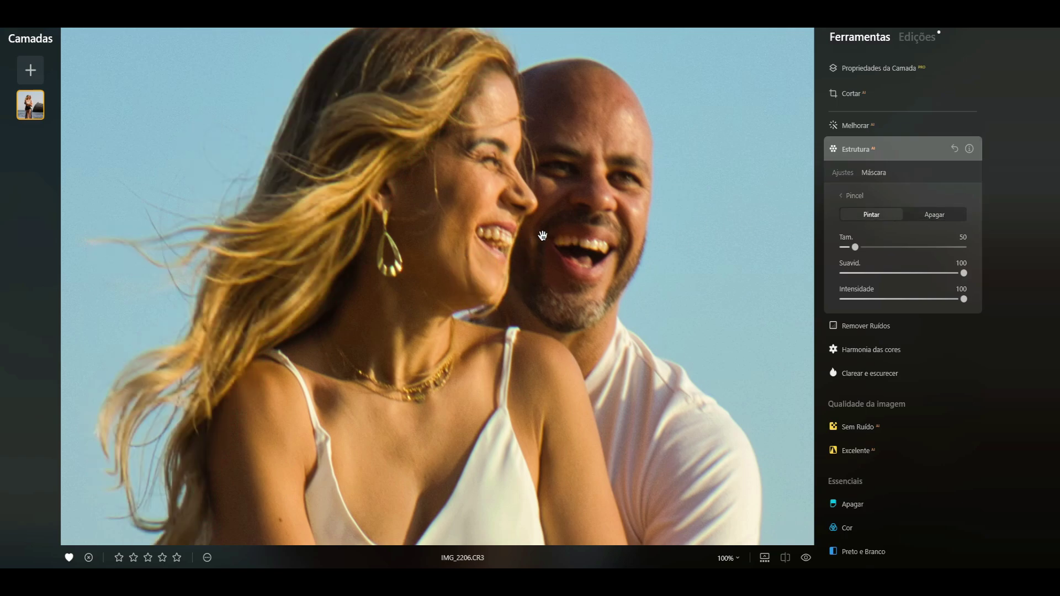
key("ctrl+0")
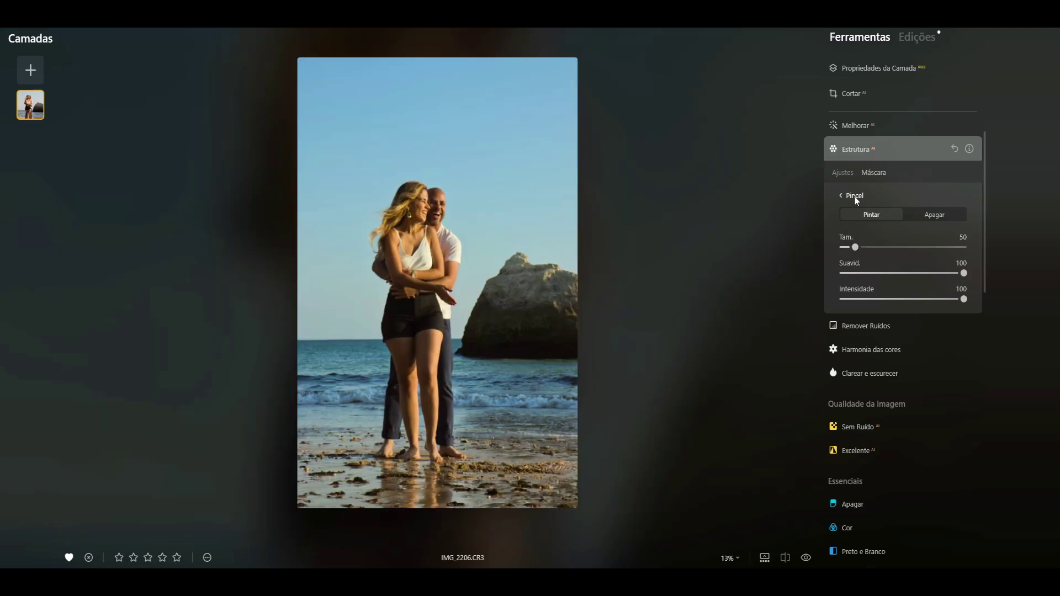
Set the hair-masked Estrutura to Quantidade 100 and Reforçar 51, then inspect the hair at 100%.
left_click(843, 173)
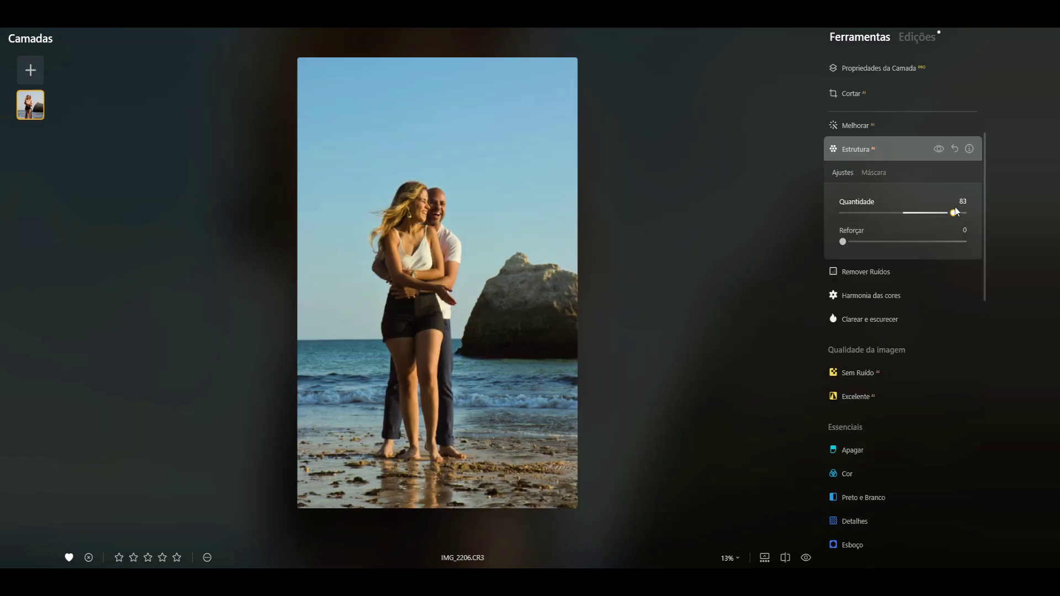
left_click_drag(956, 212, 983, 209)
left_click_drag(918, 246, 925, 245)
left_click_drag(843, 243, 905, 241)
left_click_drag(843, 229, 927, 237)
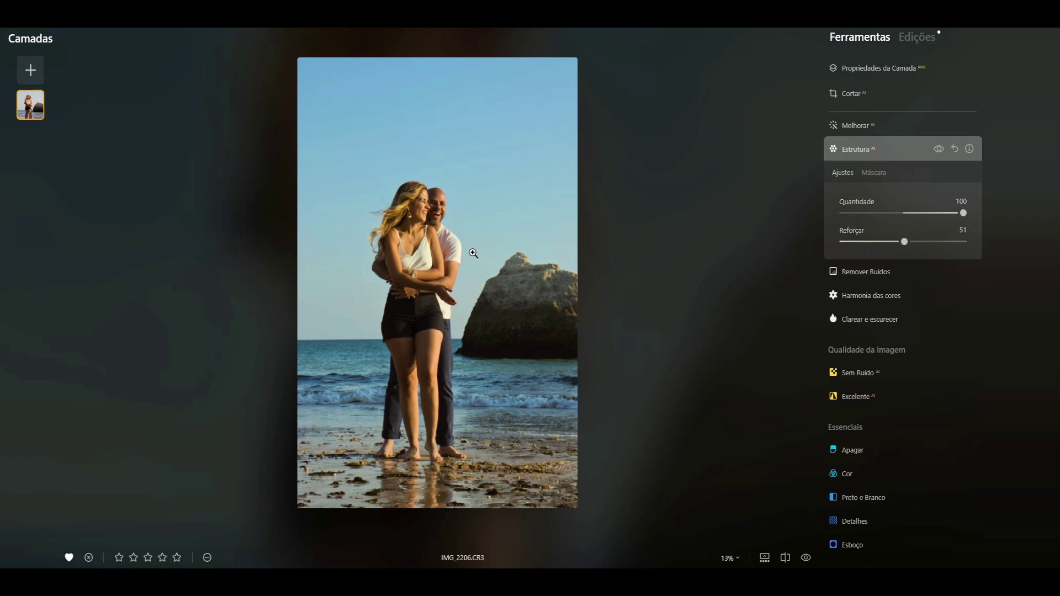
left_click(383, 213)
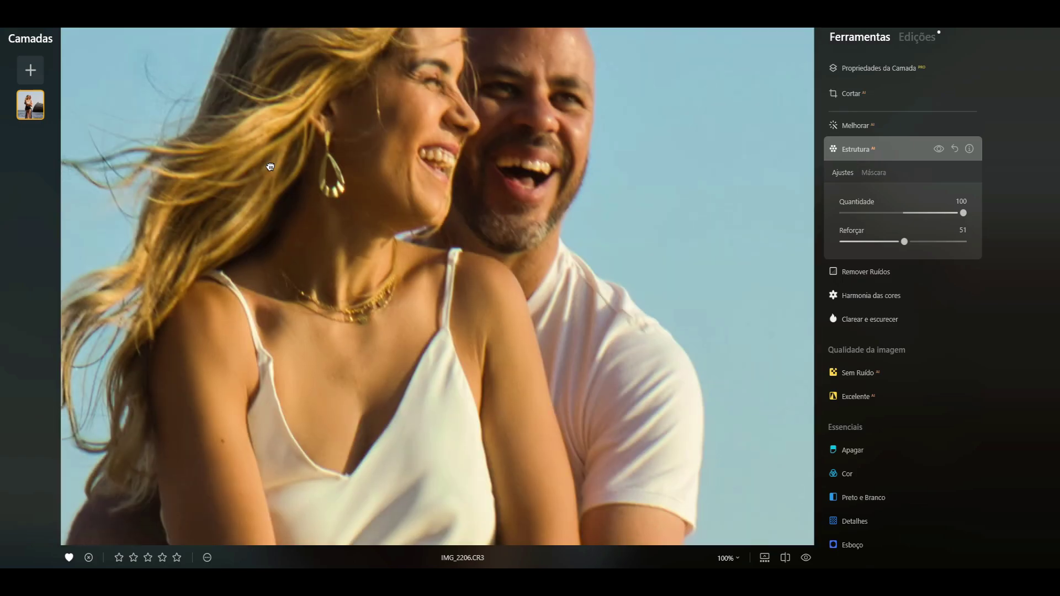
left_click_drag(383, 213, 465, 237)
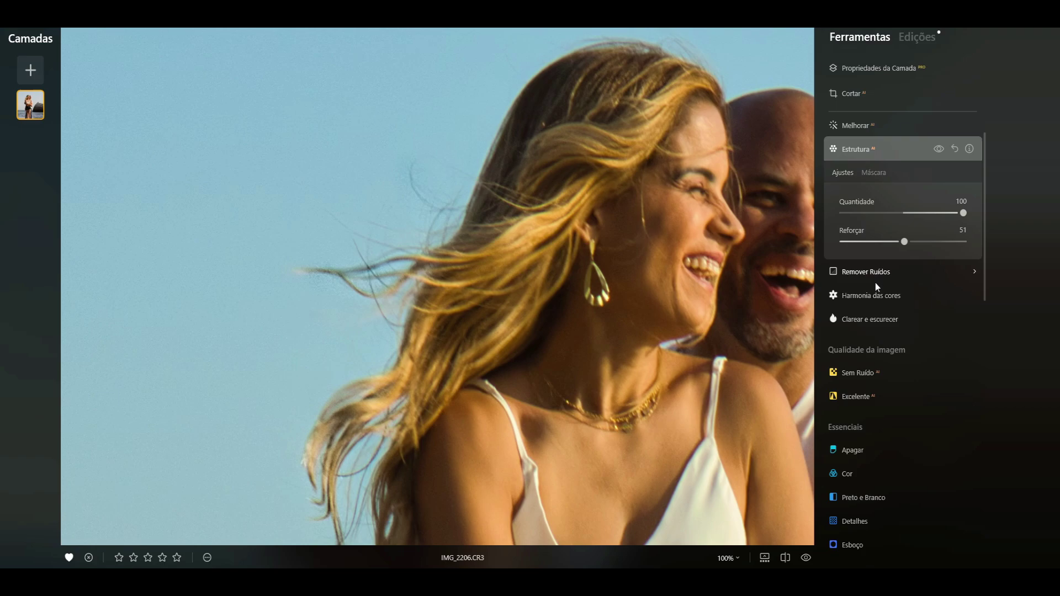
Mark the stray hair wisps in the sky with Apagar and remove them.
left_click(845, 451)
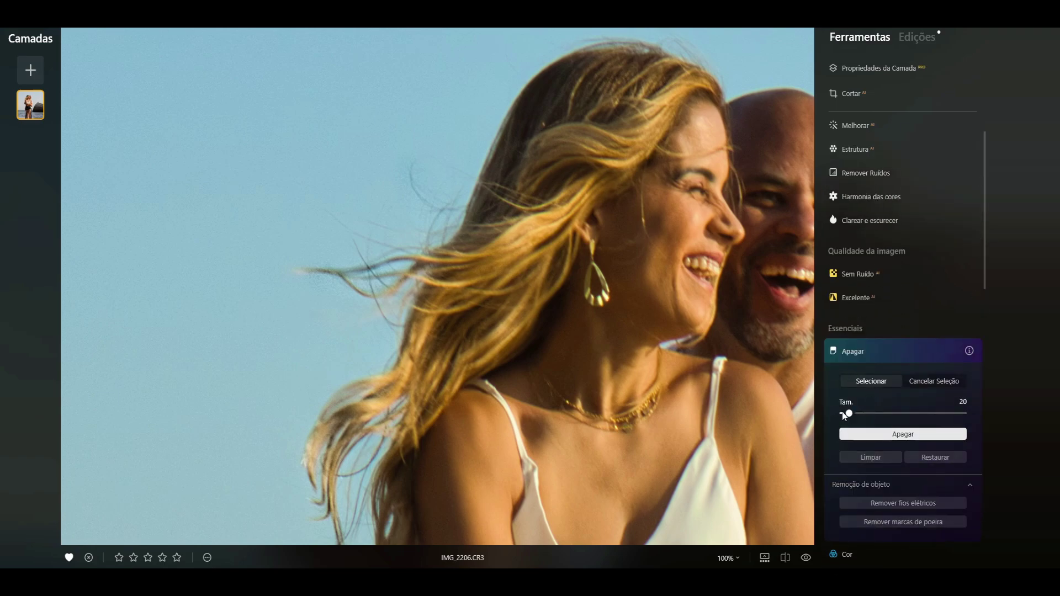
left_click_drag(856, 410, 858, 413)
mouse_move(324, 277)
left_mouse_down()
mouse_move(459, 166)
mouse_move(440, 234)
mouse_move(379, 303)
mouse_move(407, 254)
mouse_move(389, 342)
left_mouse_up()
left_click_drag(425, 160, 391, 204)
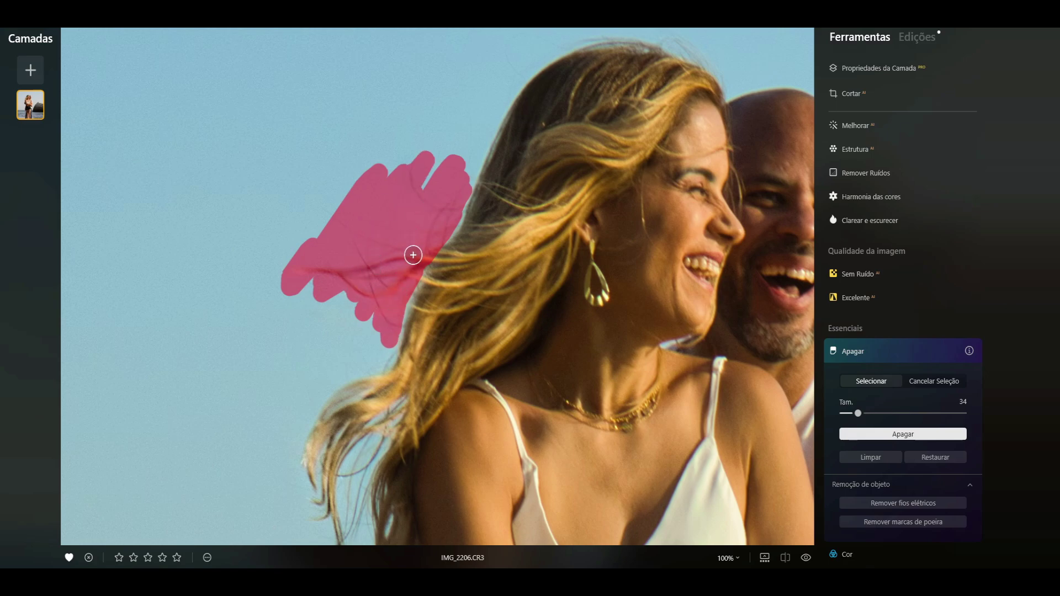
left_click(903, 435)
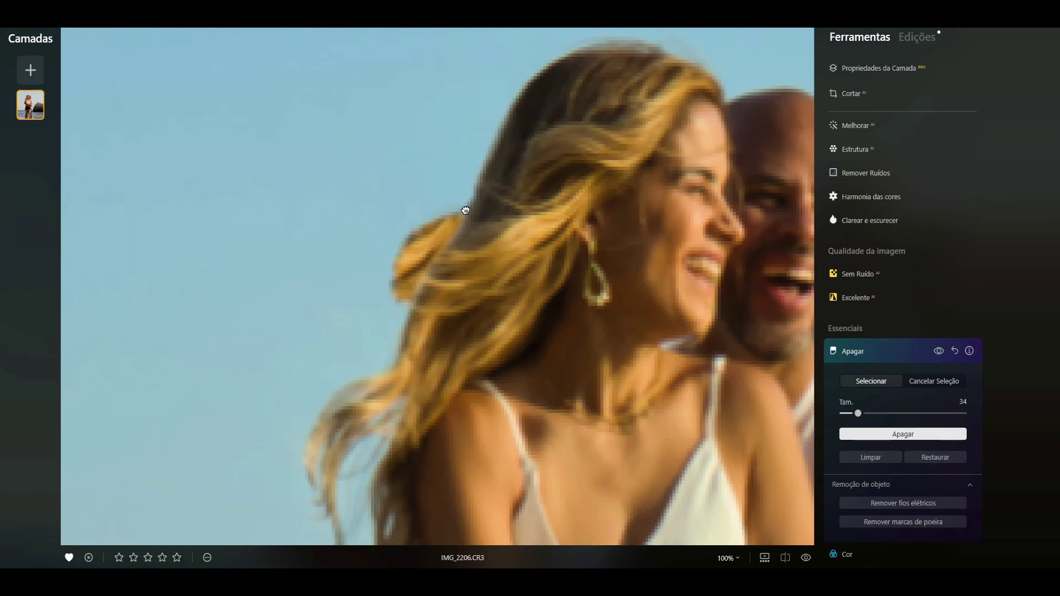
Undo the hair removal and fit the whole photo in view.
scroll(343, 161, "down", 5)
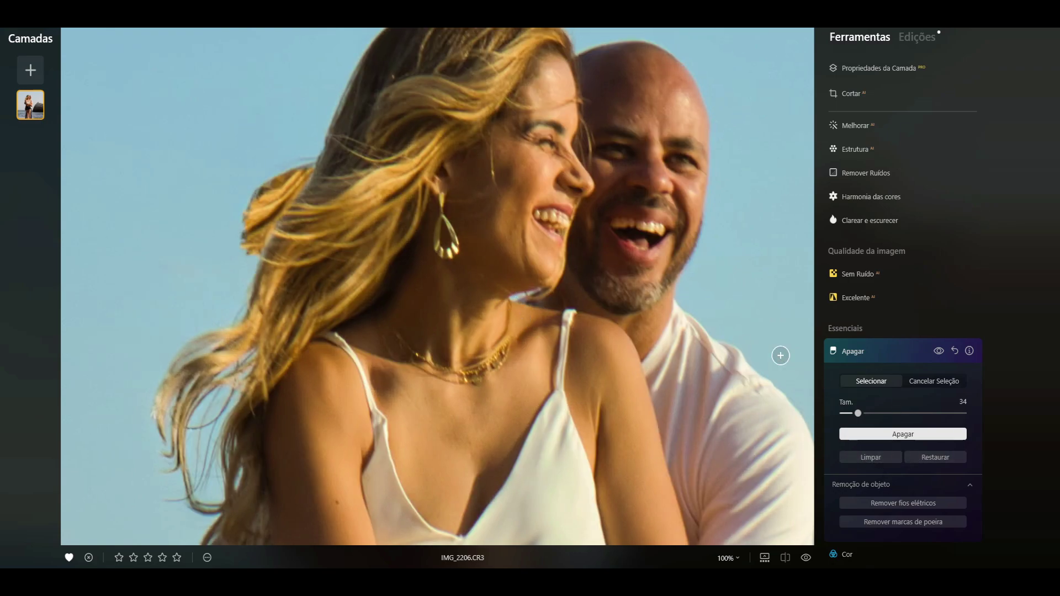
left_click(954, 351)
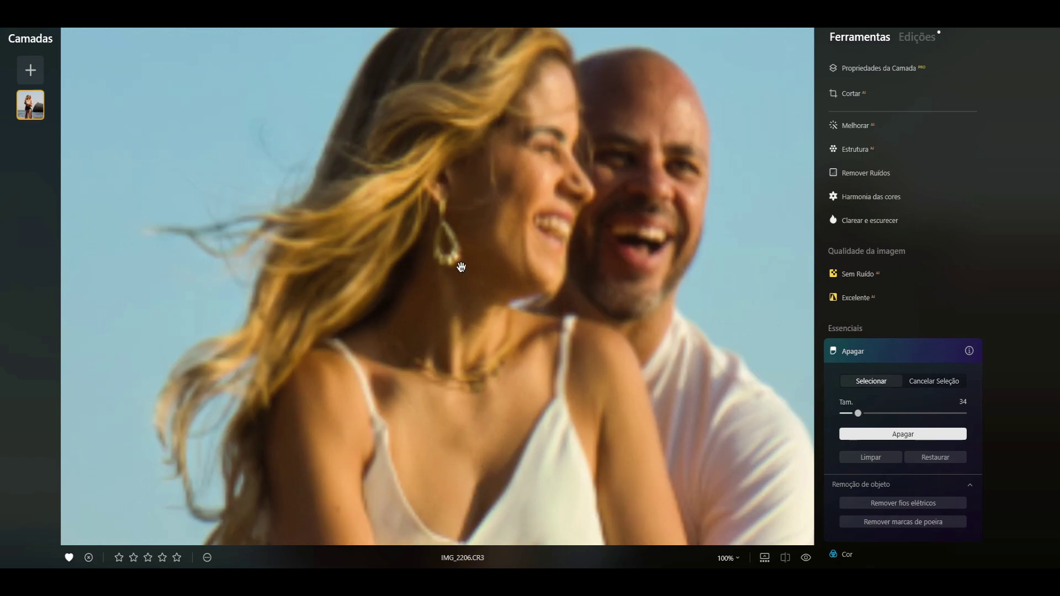
key("ctrl+0")
Collapse Apagar, reopen Estrutura, and drag its Quantidade down to -100.
left_click(867, 340)
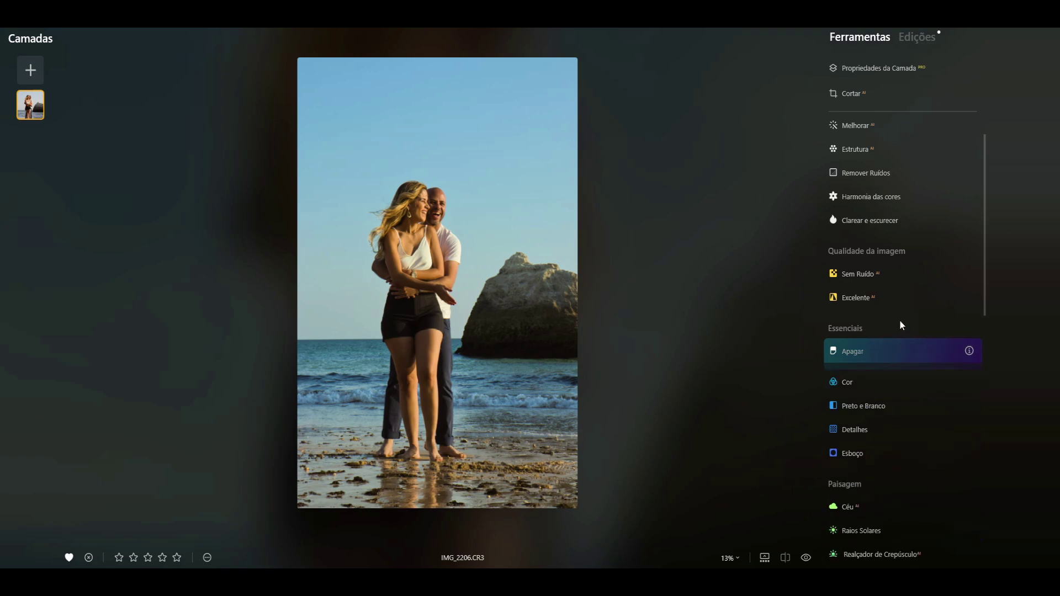
left_click(861, 150)
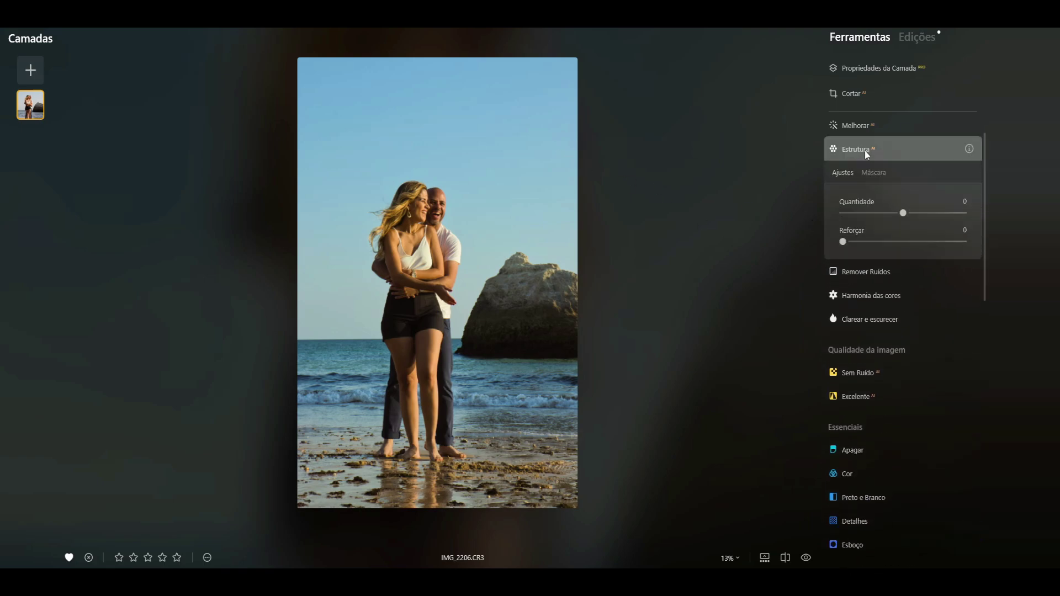
left_click(872, 173)
left_click(851, 146)
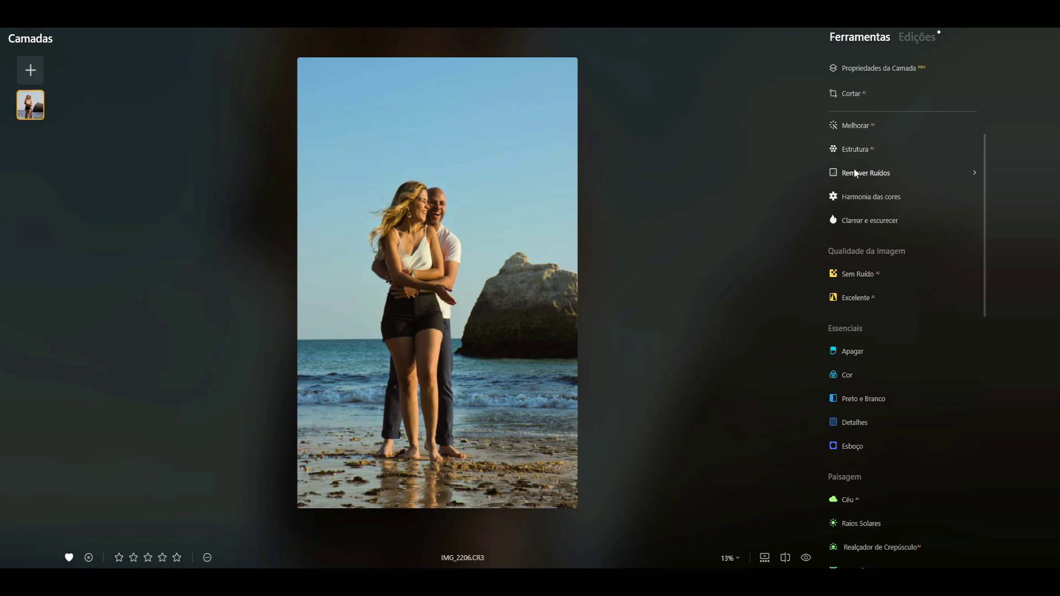
left_click(855, 174)
left_click(855, 149)
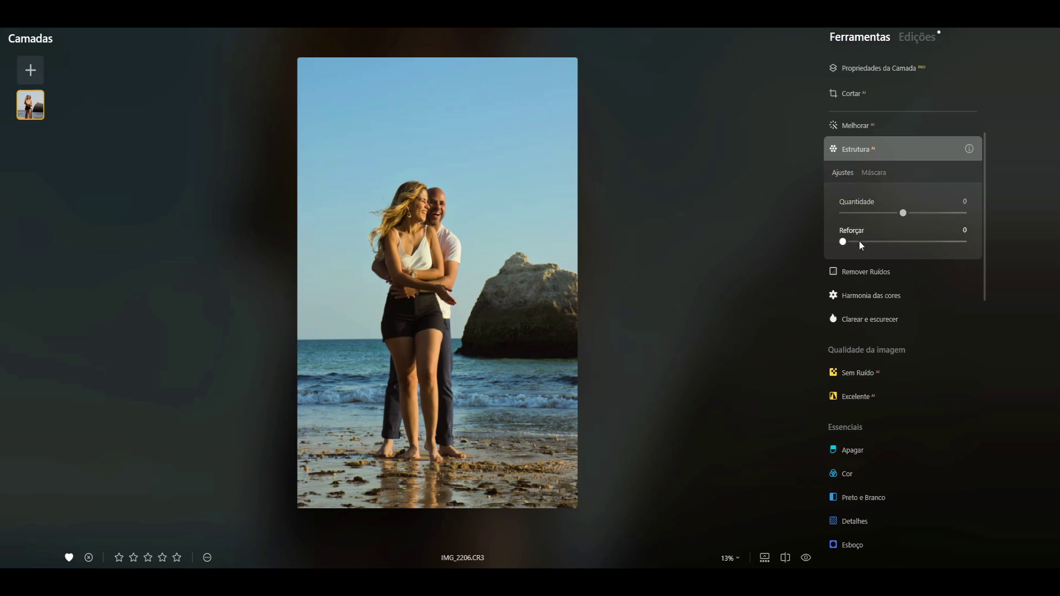
left_click(902, 213)
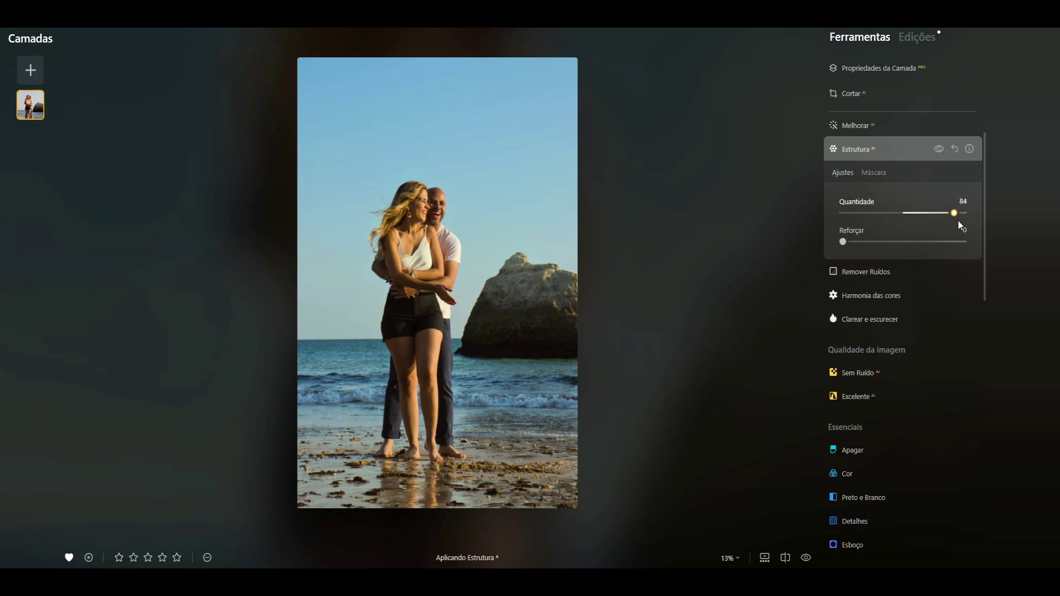
mouse_move(949, 223)
left_mouse_down()
mouse_move(897, 223)
mouse_move(972, 214)
mouse_move(757, 220)
left_mouse_up()
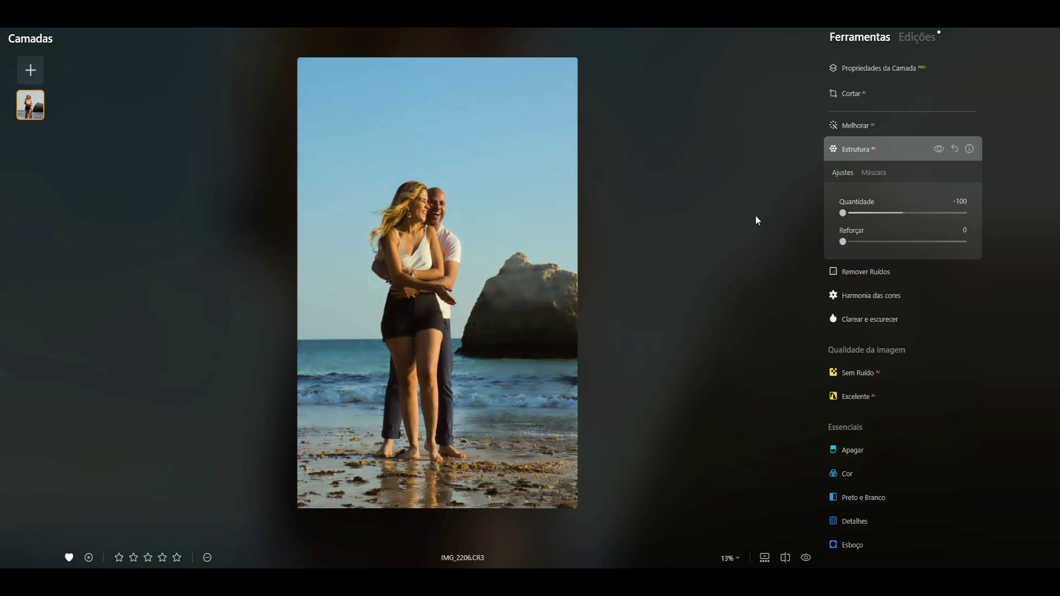
Review the applied edits and experiment with the Estrutura Quantidade slider.
left_click(913, 34)
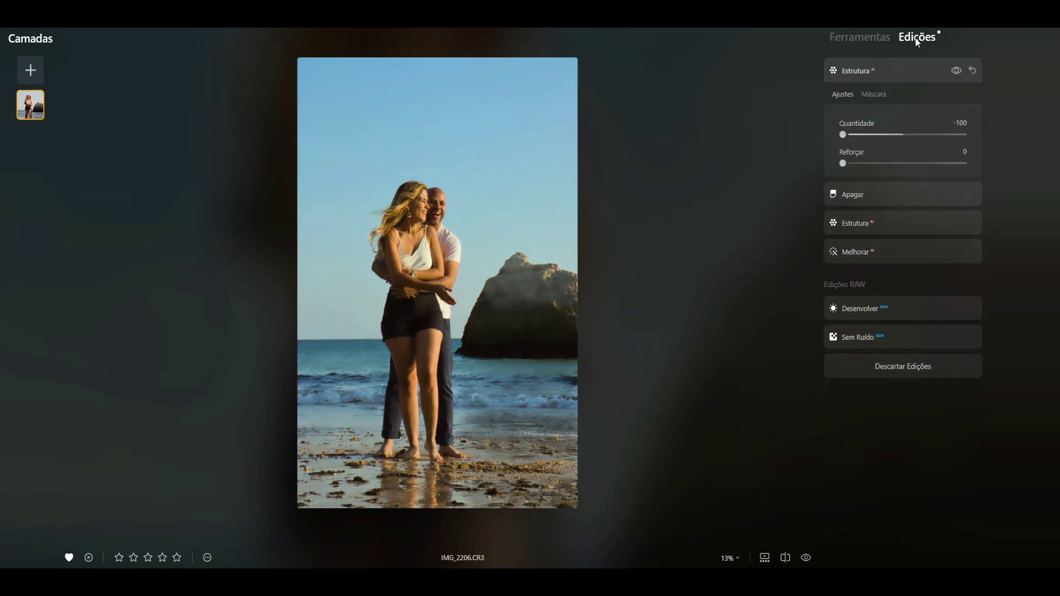
left_click(880, 232)
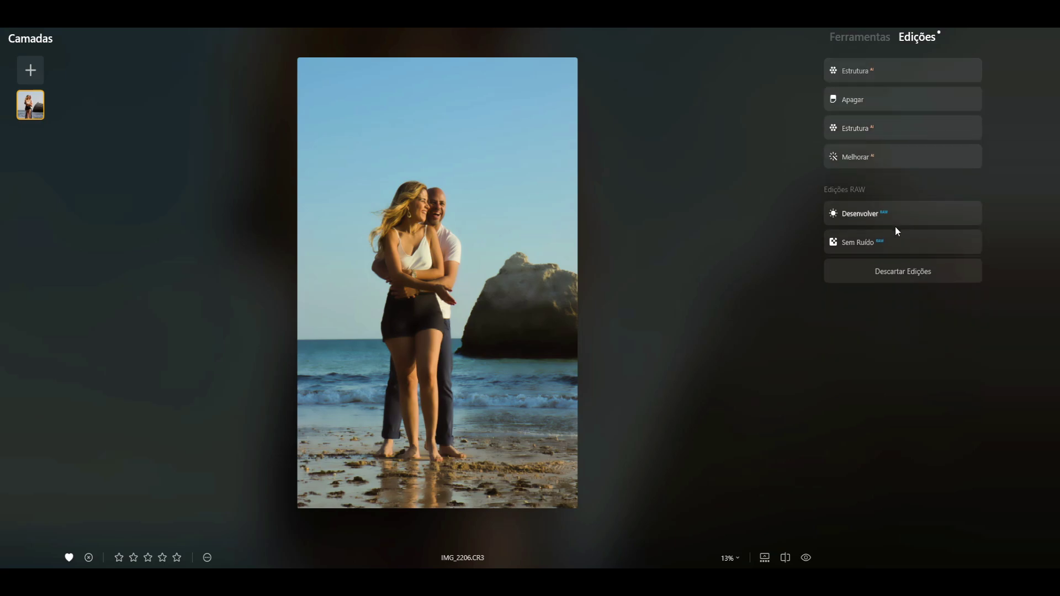
left_click(864, 36)
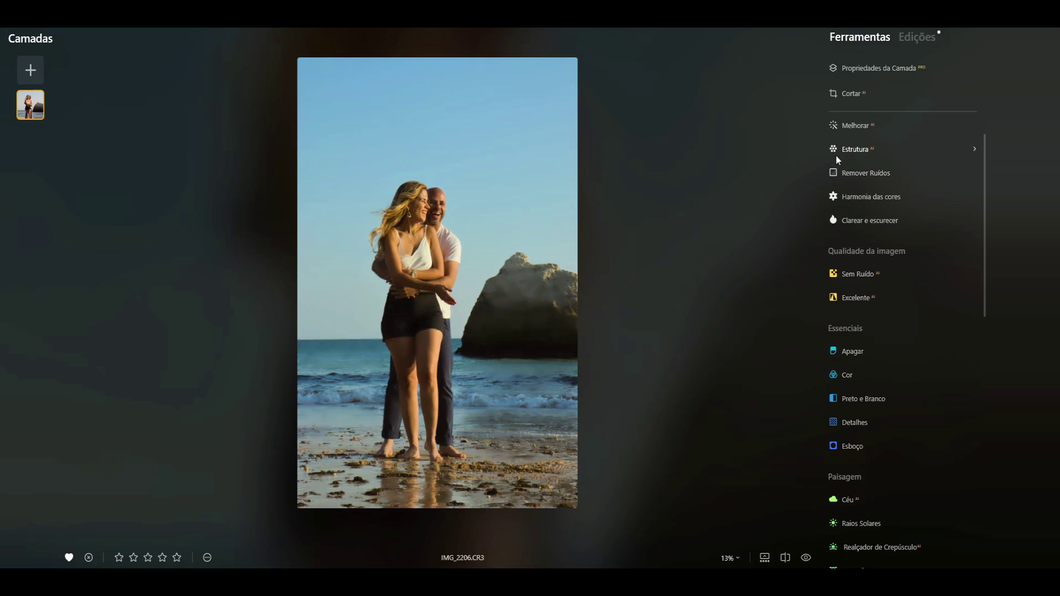
left_click(850, 148)
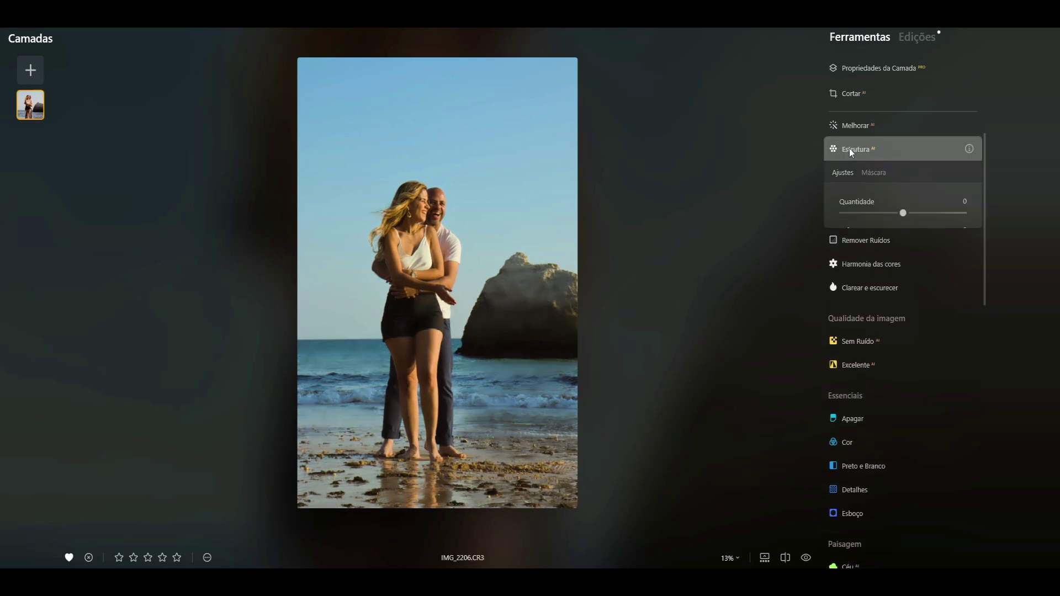
left_click_drag(906, 217, 972, 221)
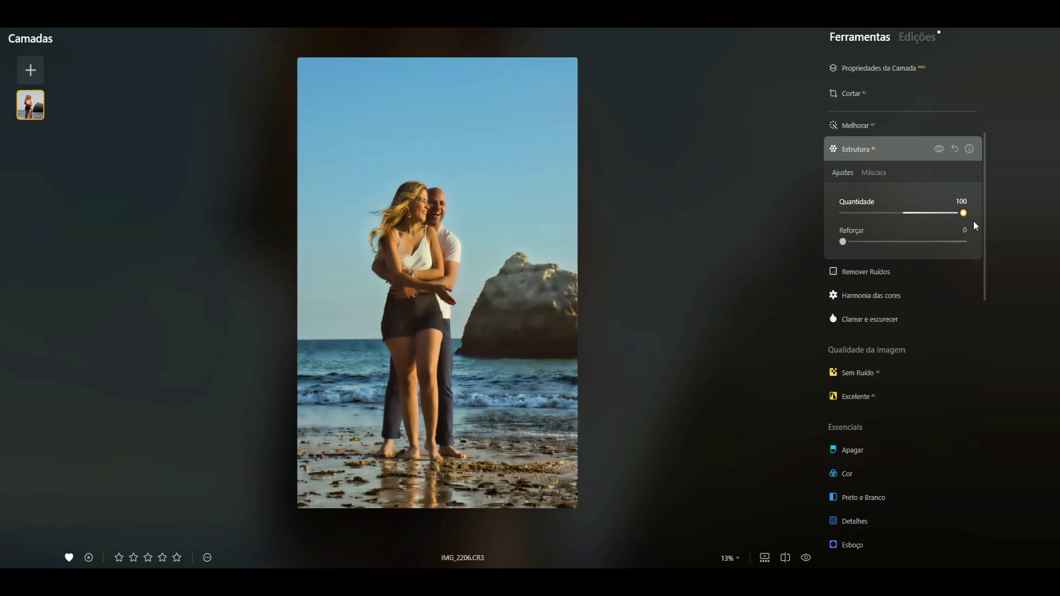
mouse_move(963, 213)
left_mouse_down()
mouse_move(862, 212)
mouse_move(904, 216)
left_mouse_up()
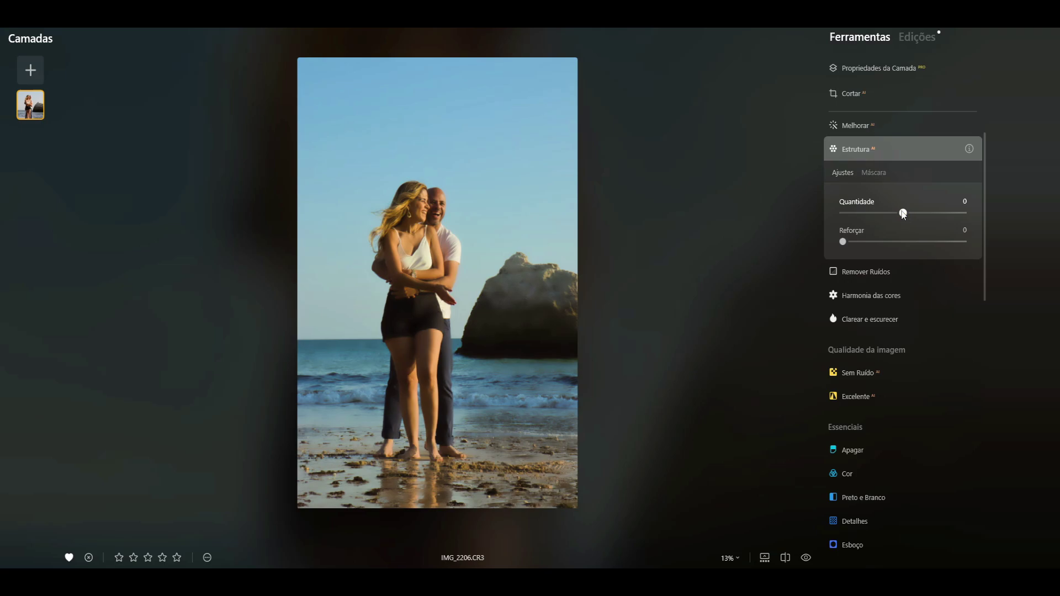
left_click(873, 173)
left_click(845, 173)
left_click_drag(902, 213, 920, 212)
Reset the duplicate Estrutura edits and delete the unwanted one, leaving Apagar, Estrutura and Melhorar.
left_click(935, 129)
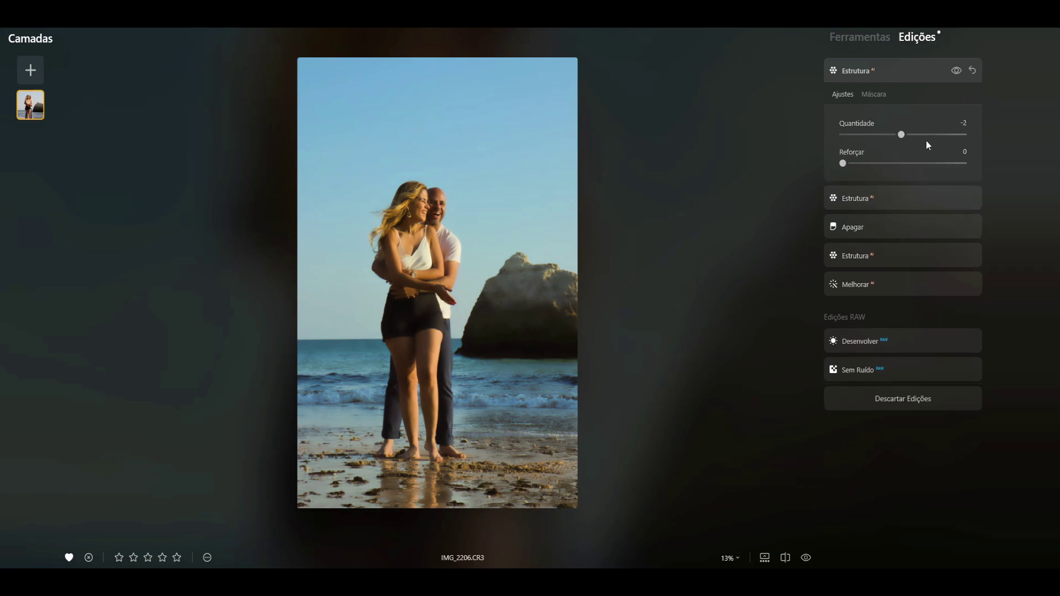
left_click(973, 70)
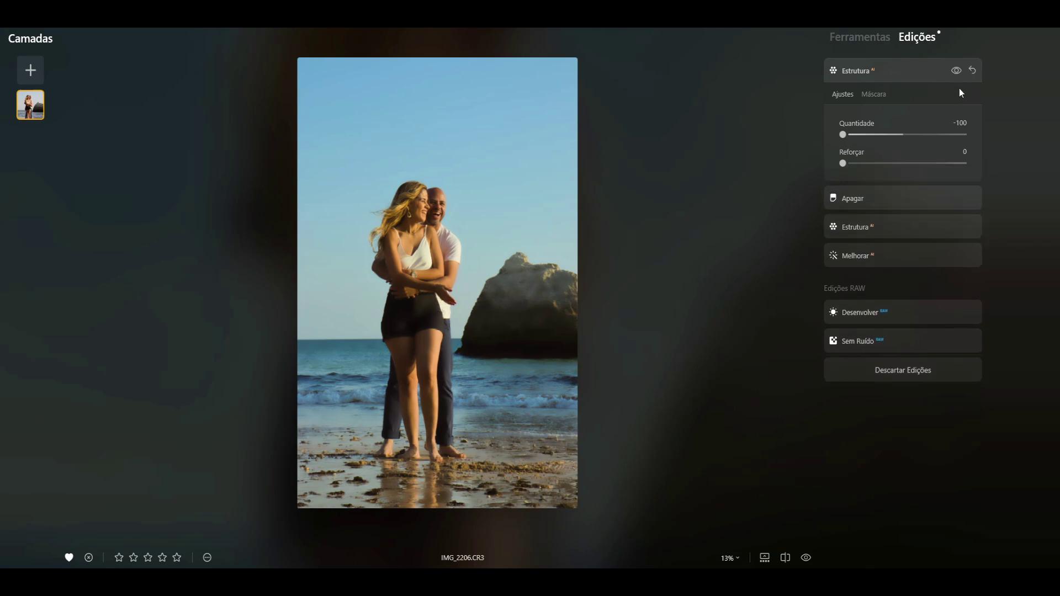
left_click(972, 71)
left_click(972, 70)
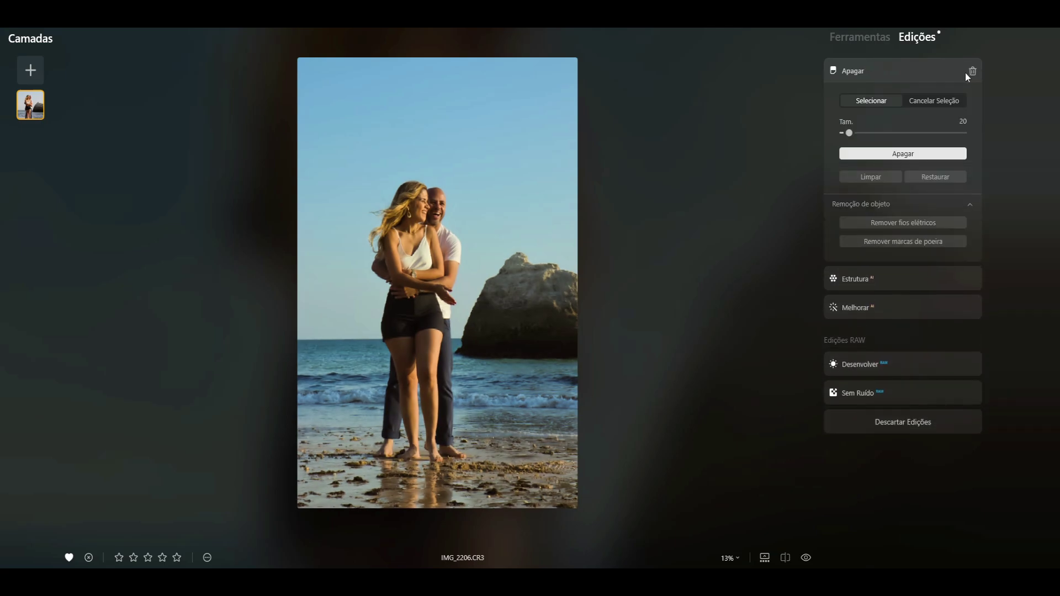
left_click(855, 41)
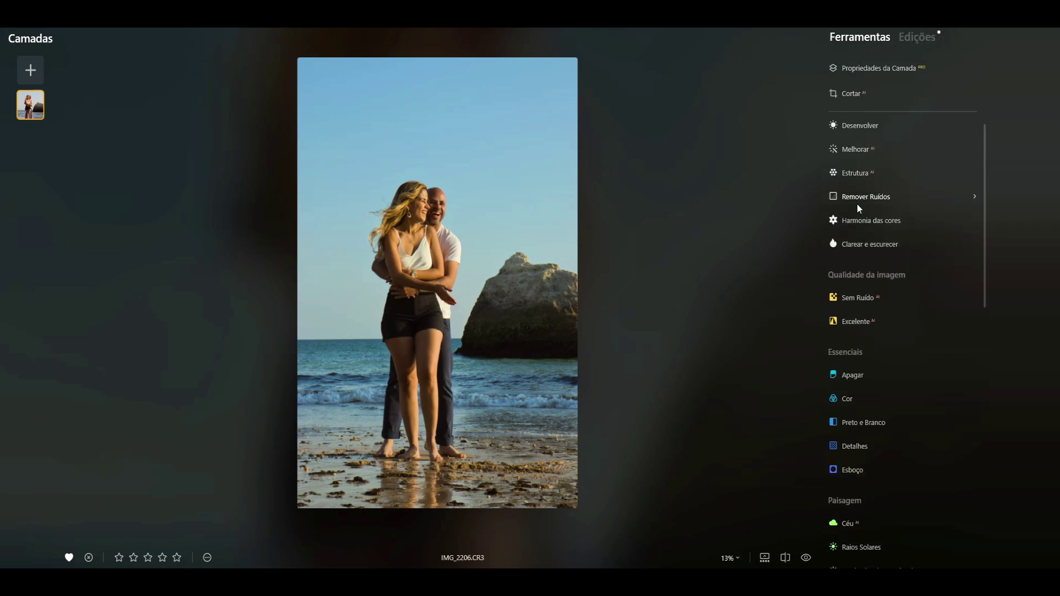
Paint an Estrutura brush mask over the woman's hair, brush size 32 and intensity 67.
left_click(856, 174)
left_click(871, 197)
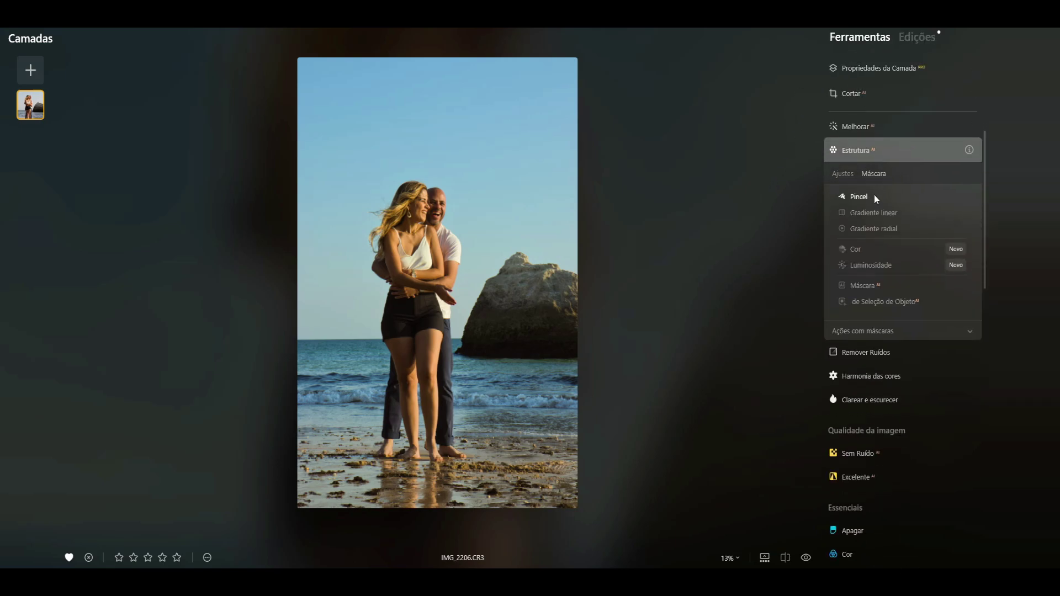
left_click(850, 195)
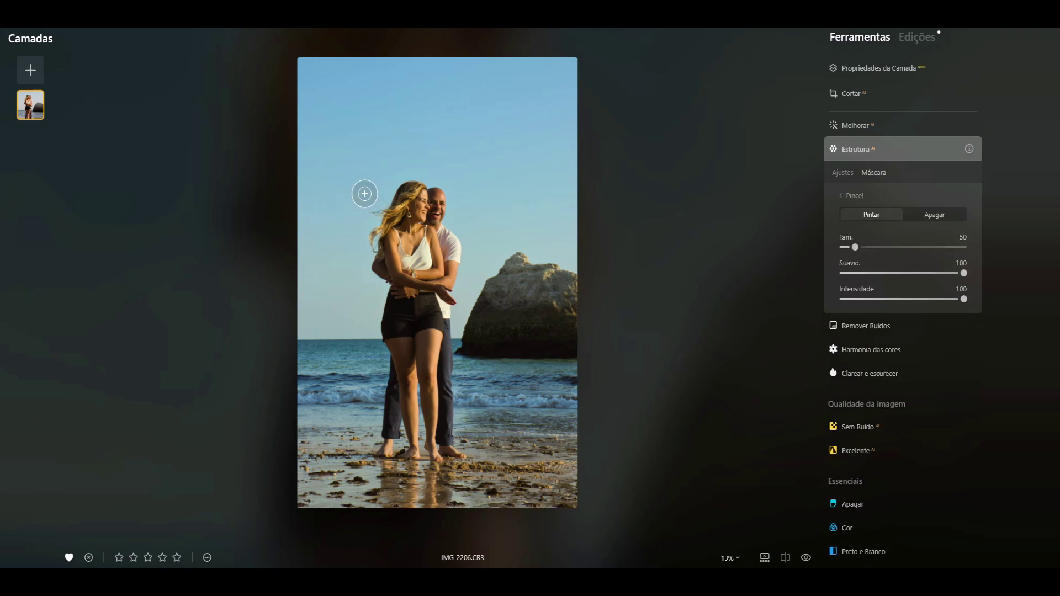
left_click(858, 246)
left_click_drag(858, 246, 849, 246)
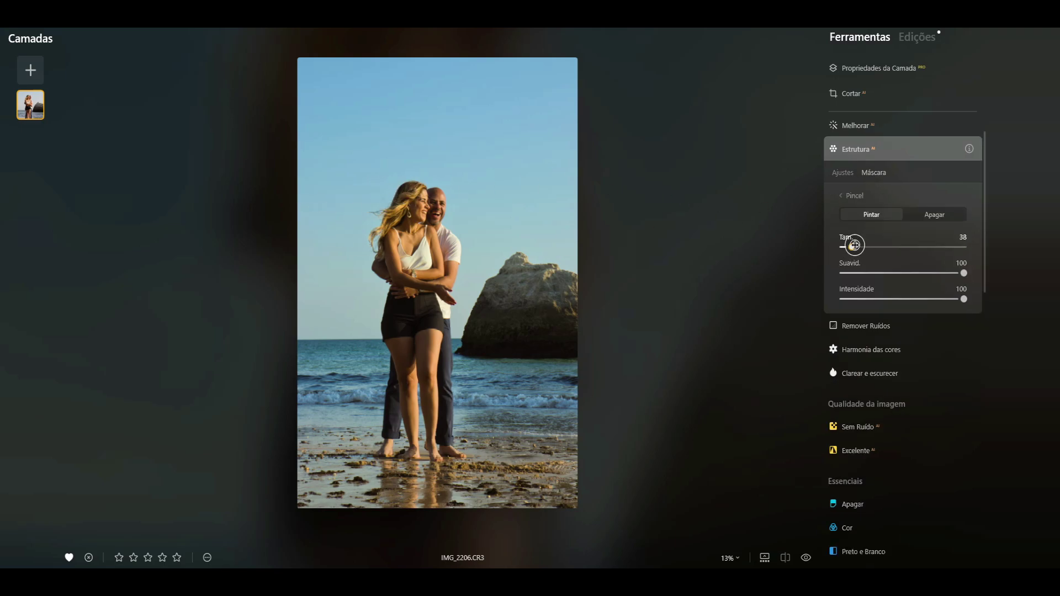
left_click_drag(964, 299, 923, 299)
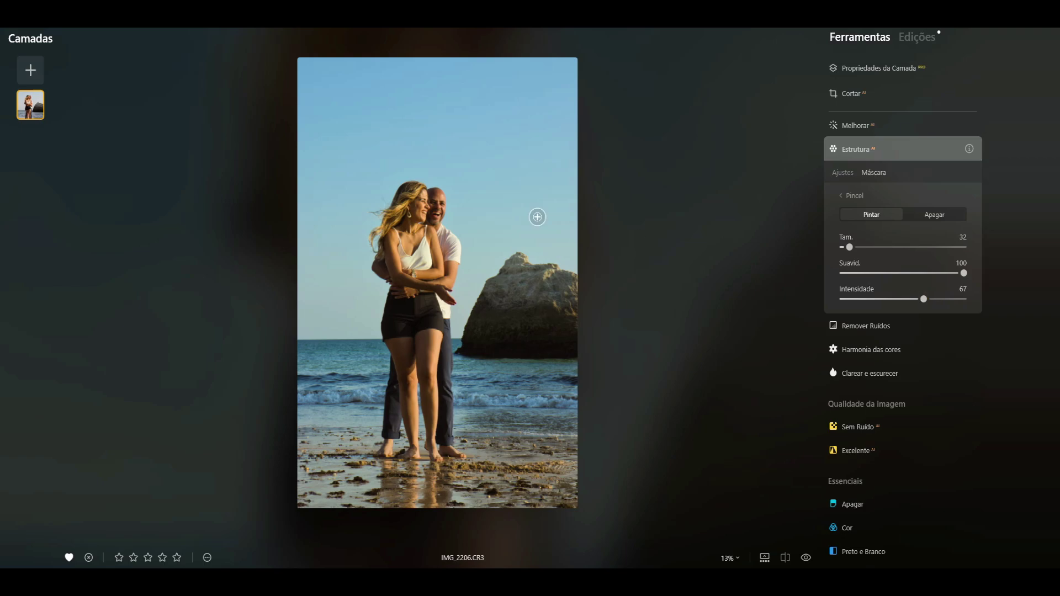
mouse_move(402, 198)
left_mouse_down()
mouse_move(416, 188)
mouse_move(372, 246)
left_mouse_up()
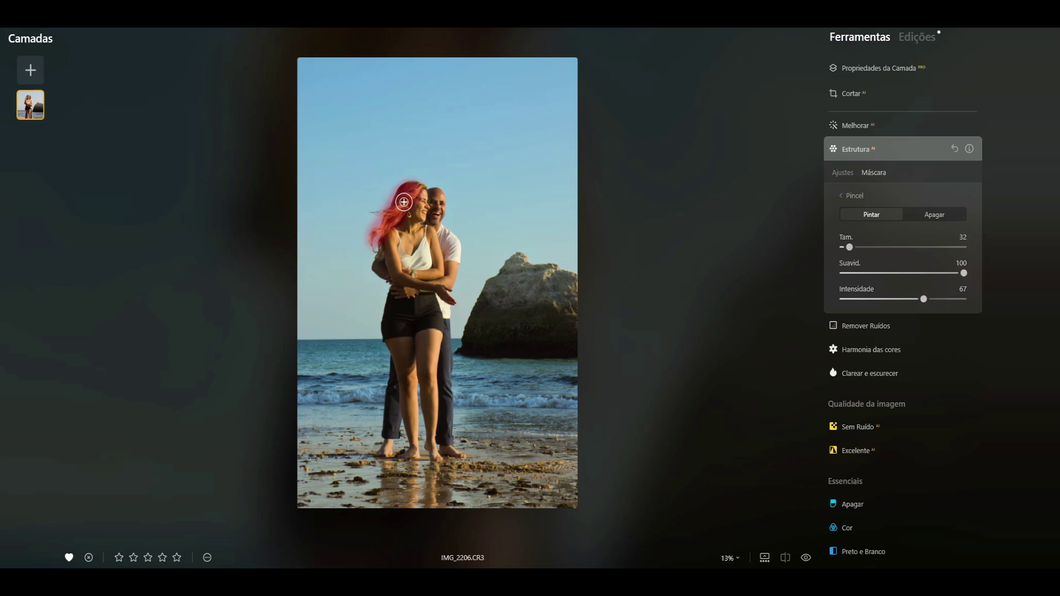
Set the masked Estrutura to Quantidade 100 and Reforçar 86.
left_click(843, 173)
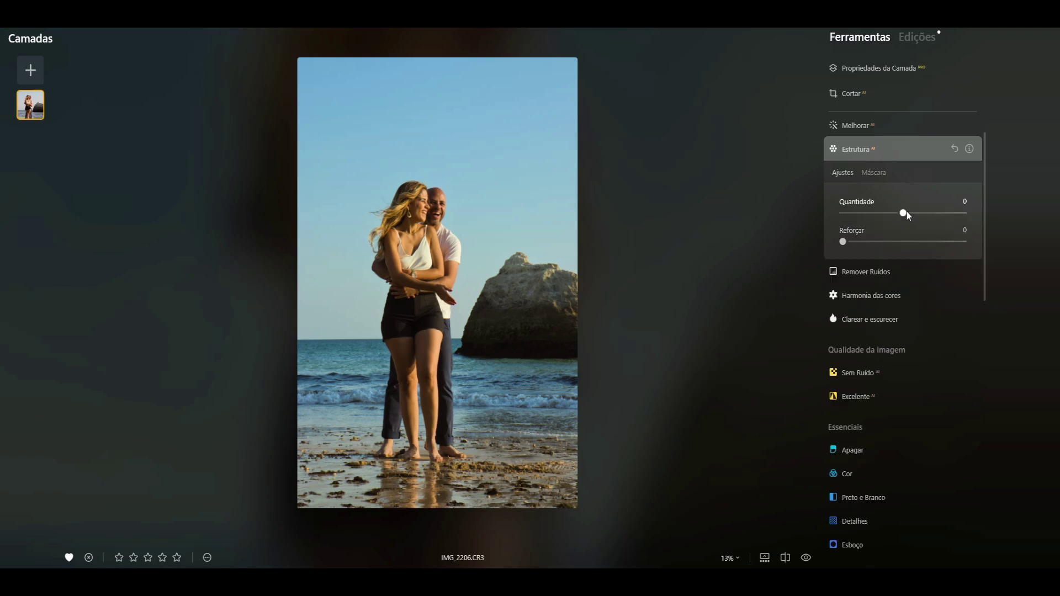
mouse_move(961, 218)
left_mouse_down()
mouse_move(900, 221)
mouse_move(971, 217)
left_mouse_up()
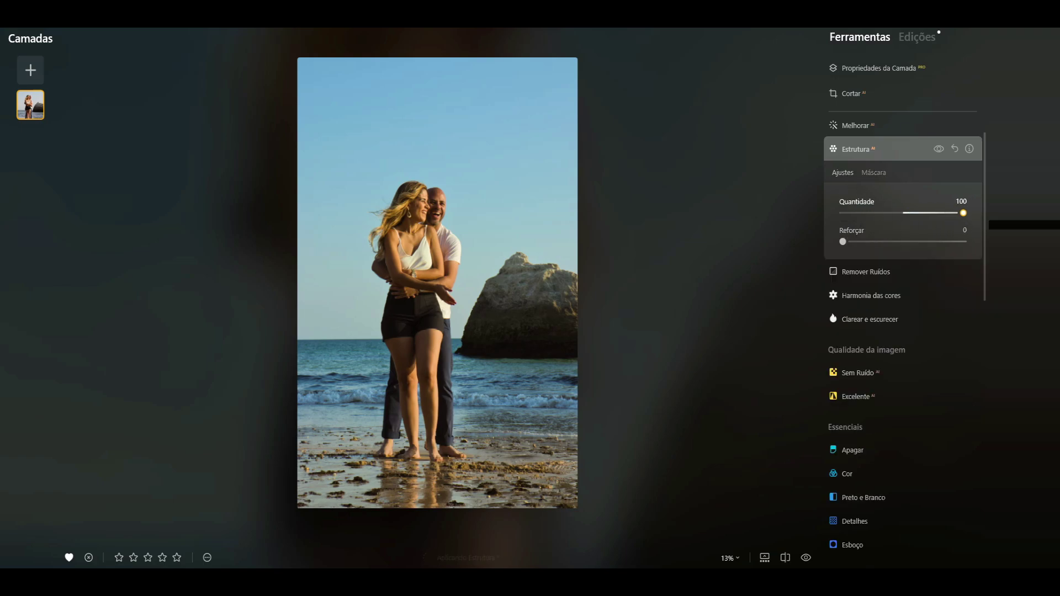
left_click_drag(934, 246, 947, 246)
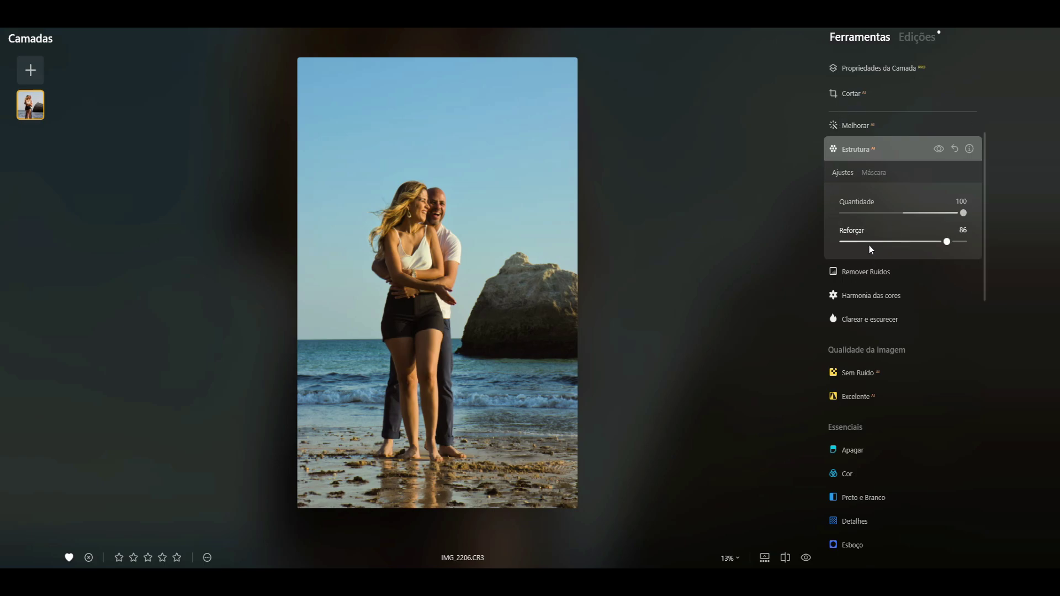
Browse the Harmonia das cores sections, then open Clarear e escurecer with its brush settings.
left_click(857, 273)
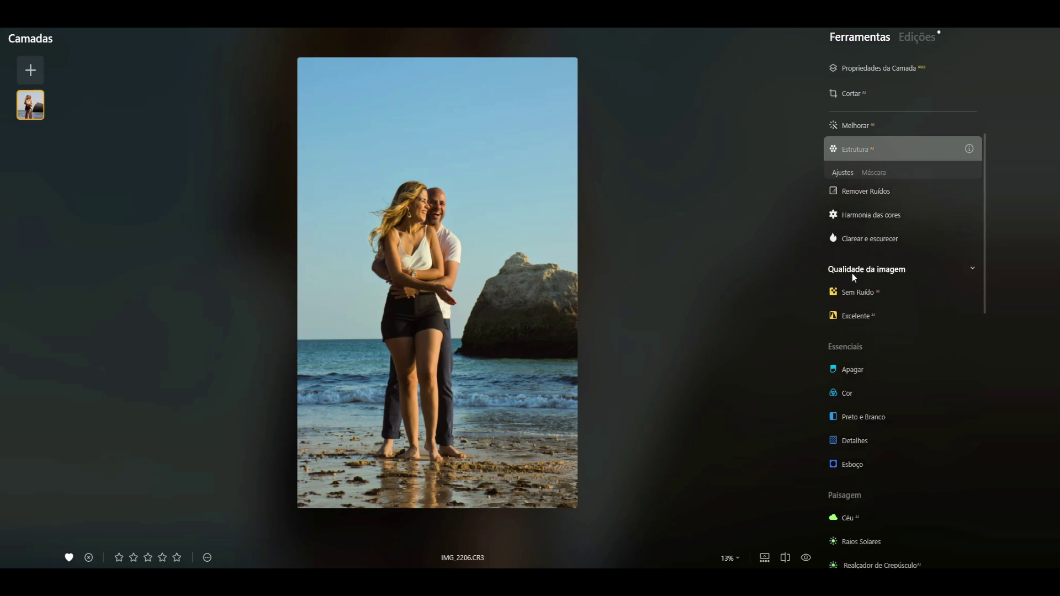
left_click(882, 168)
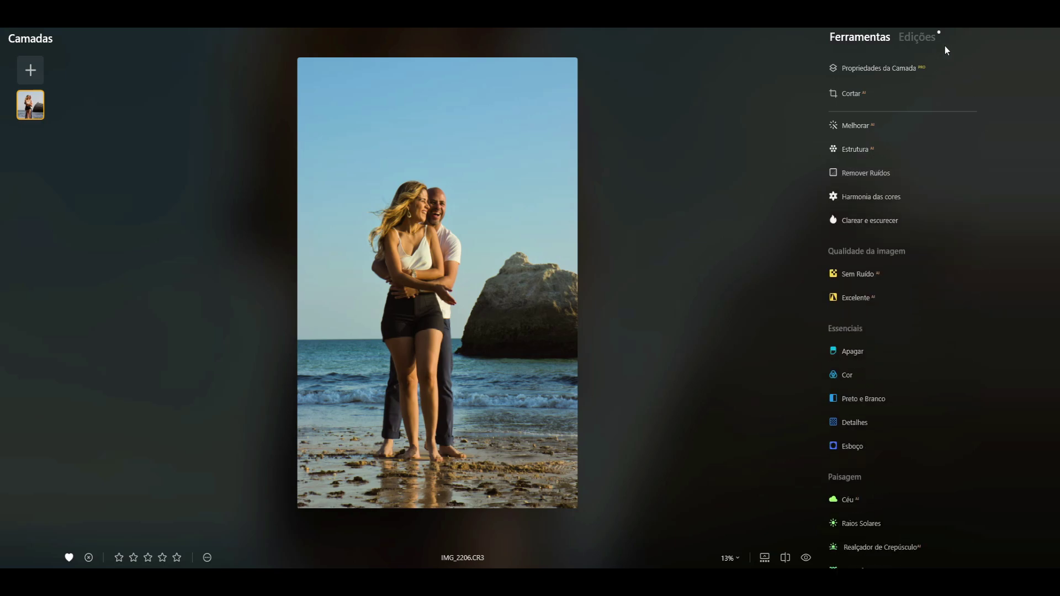
left_click(869, 196)
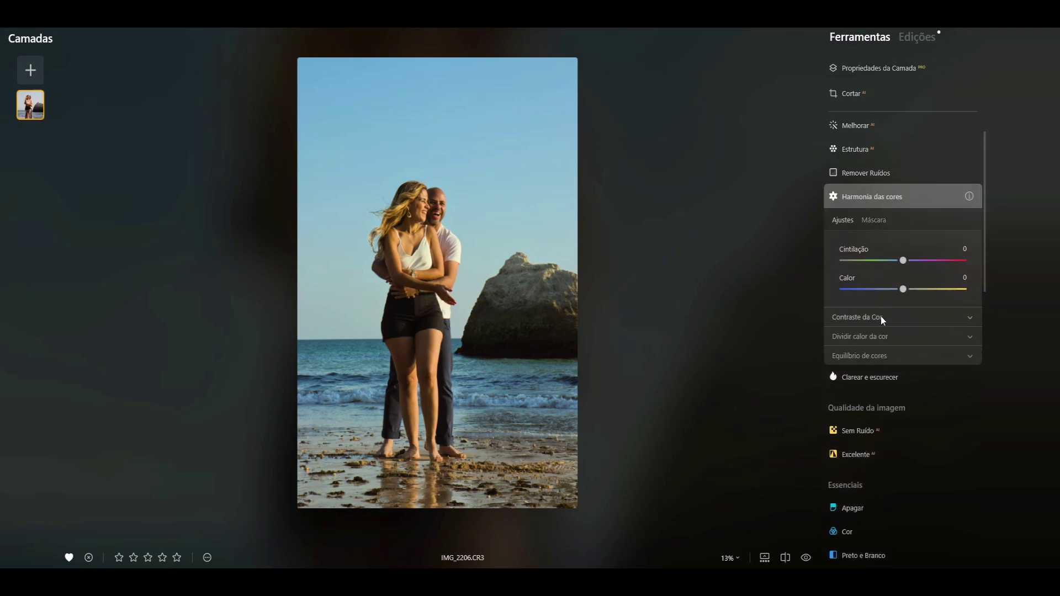
left_click(970, 319)
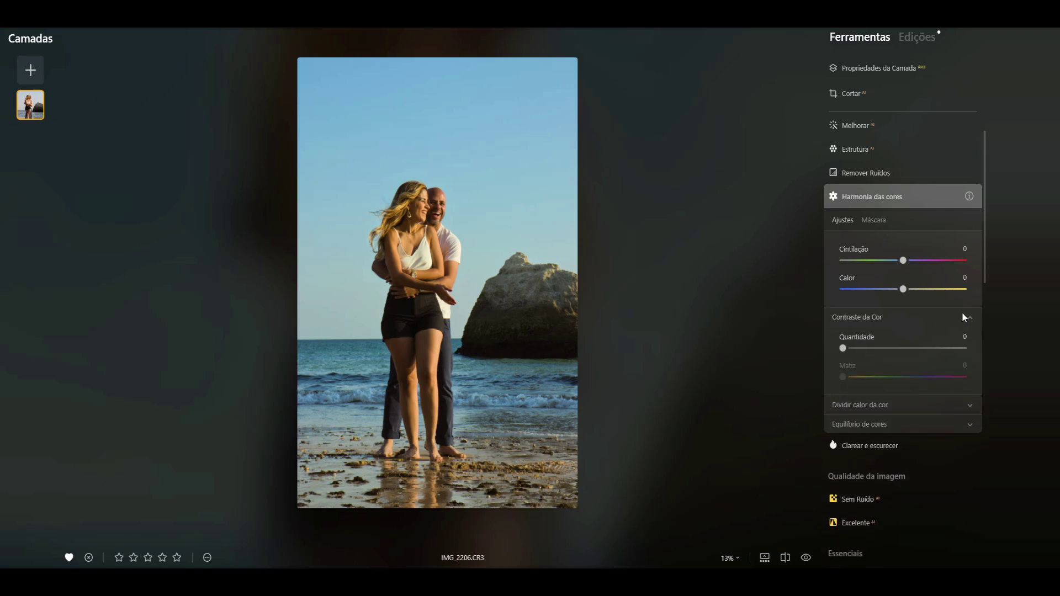
left_click(963, 313)
left_click(973, 338)
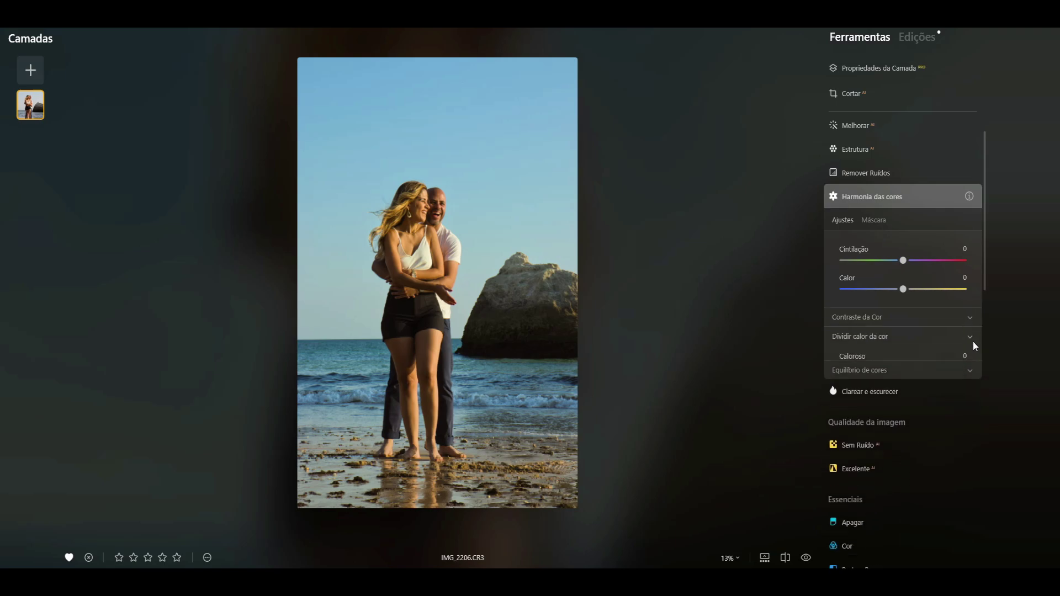
left_click(970, 356)
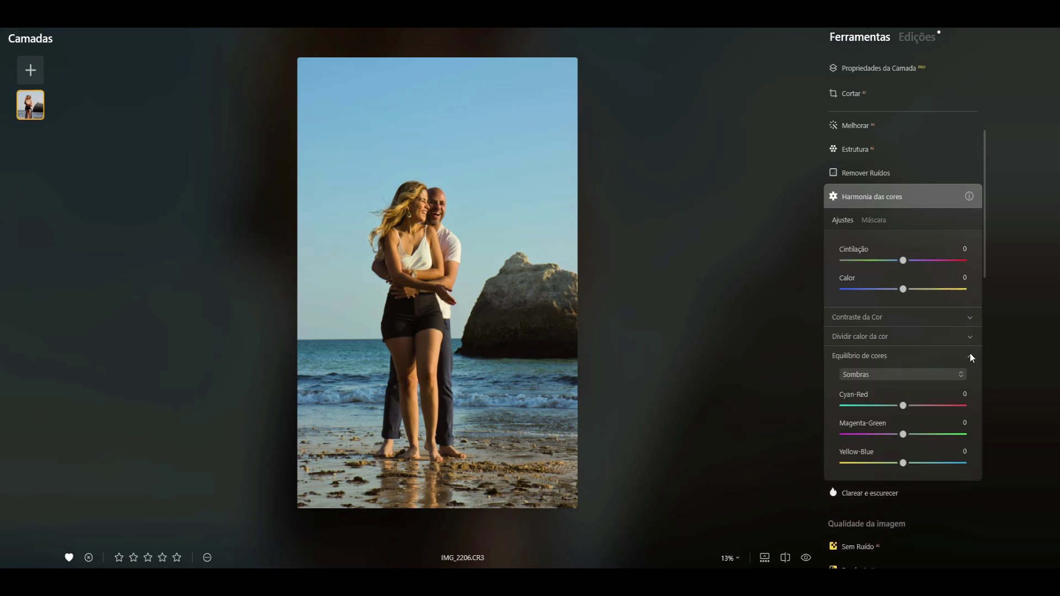
left_click(970, 357)
left_click(939, 199)
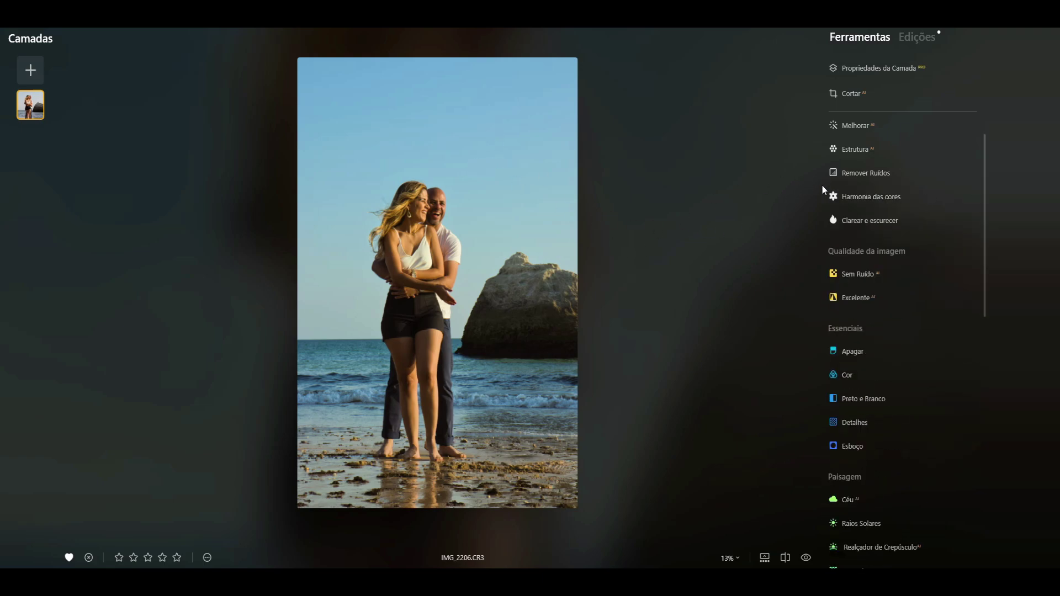
left_click(859, 218)
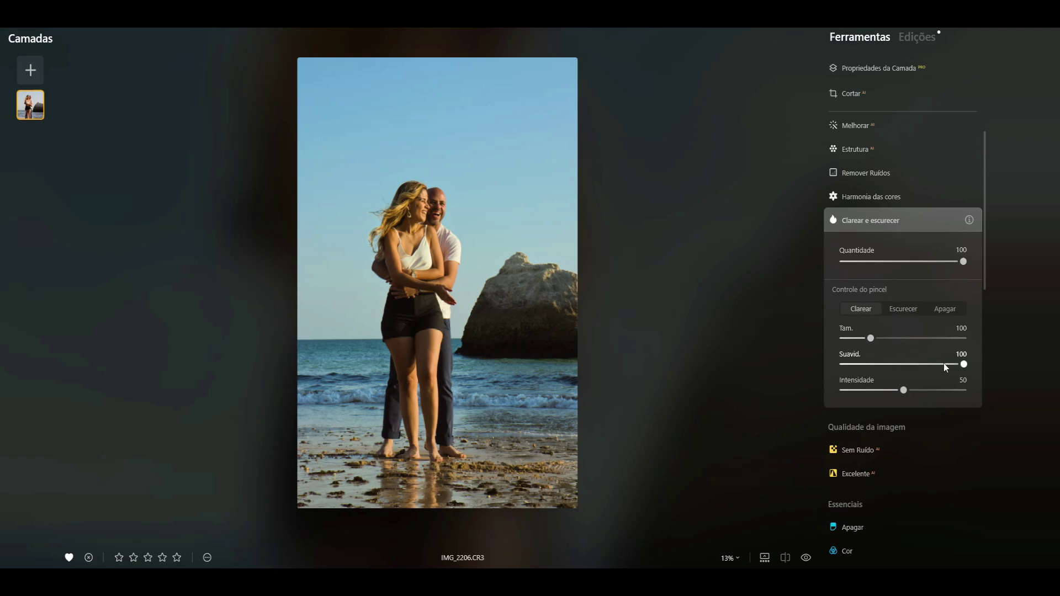
Set an Escurecer brush at size 28 and darken the area over the man's head.
left_click_drag(943, 363, 864, 391)
left_click_drag(870, 338, 854, 340)
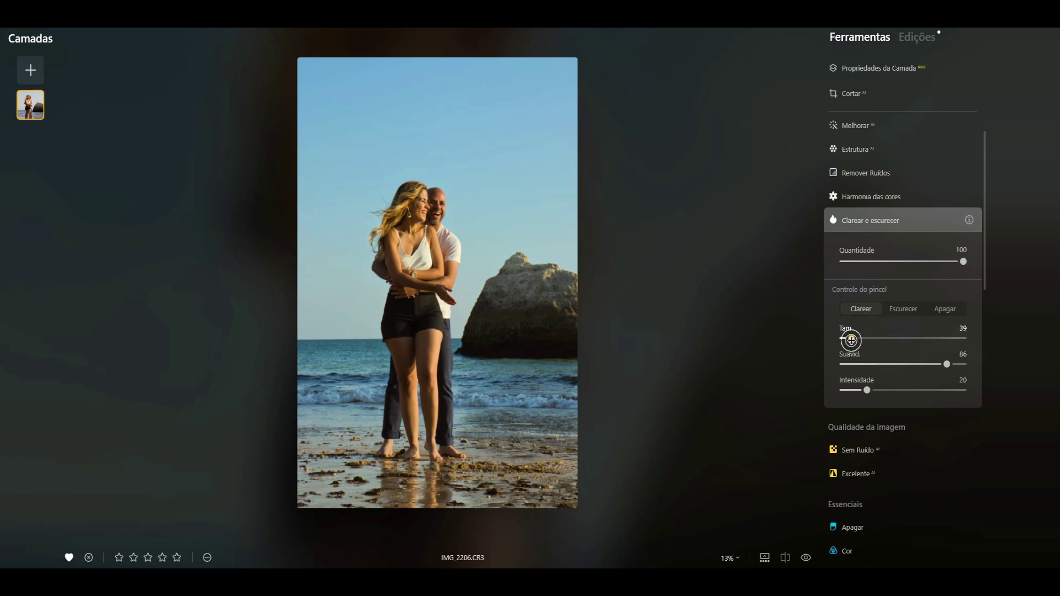
left_click_drag(854, 339, 850, 338)
left_click(903, 308)
left_click_drag(864, 336, 852, 338)
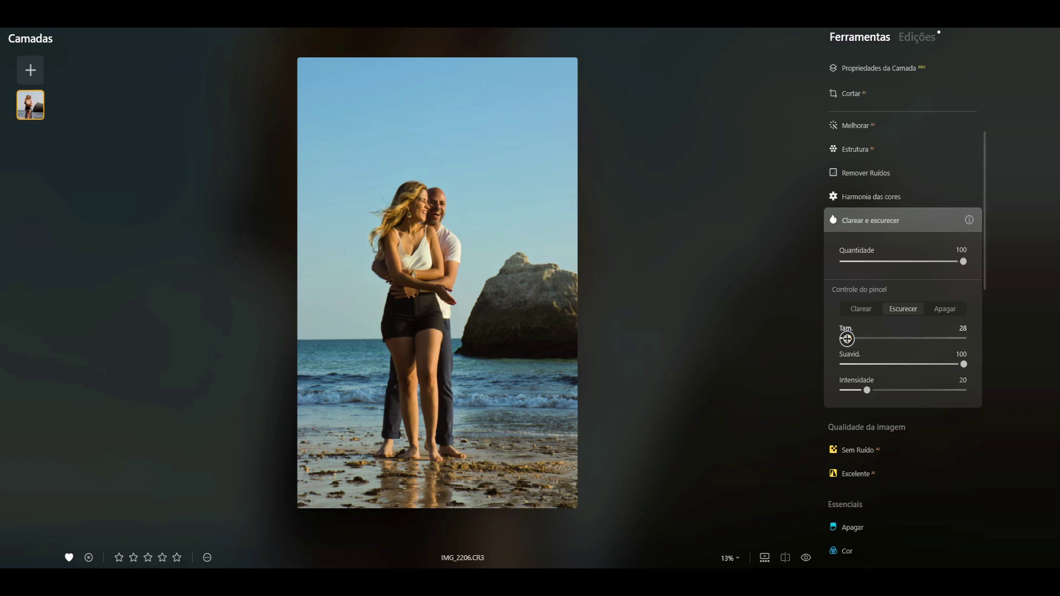
left_click_drag(851, 337, 848, 338)
left_click_drag(448, 202, 424, 243)
Lower brush intensity to 8, darken near the woman's face, and toggle visibility to compare.
left_click_drag(853, 390, 852, 390)
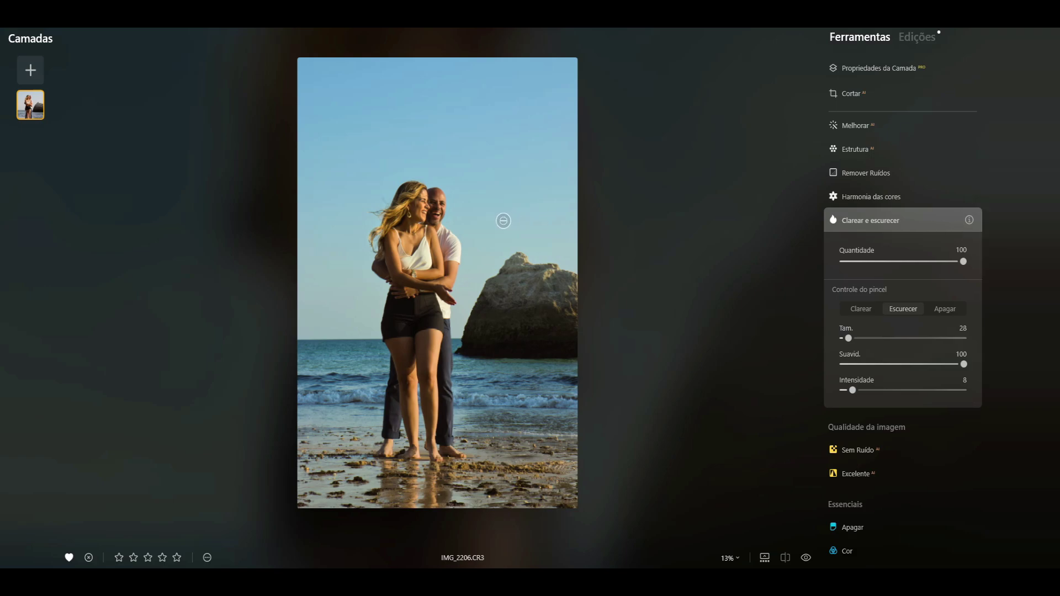
mouse_move(420, 197)
left_mouse_down()
mouse_move(416, 242)
mouse_move(437, 301)
mouse_move(424, 337)
mouse_move(439, 338)
mouse_move(425, 405)
left_mouse_up()
left_click(939, 220)
left_click(940, 220)
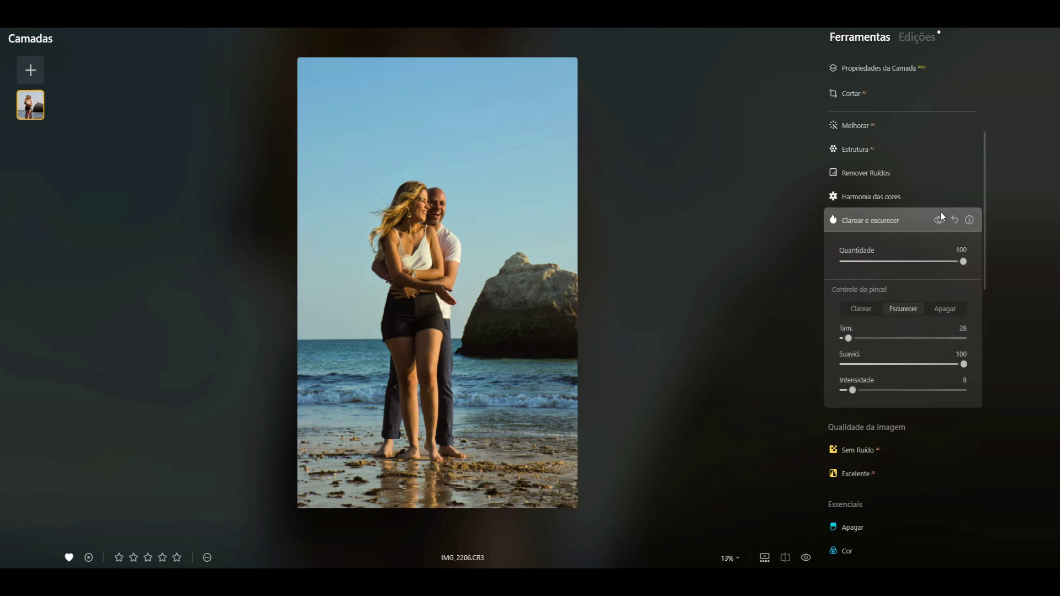
left_click(939, 221)
left_click(938, 220)
left_click(931, 224)
In Edições, set the Clarear e escurecer amount to about 81, comparing on and off.
left_click(917, 40)
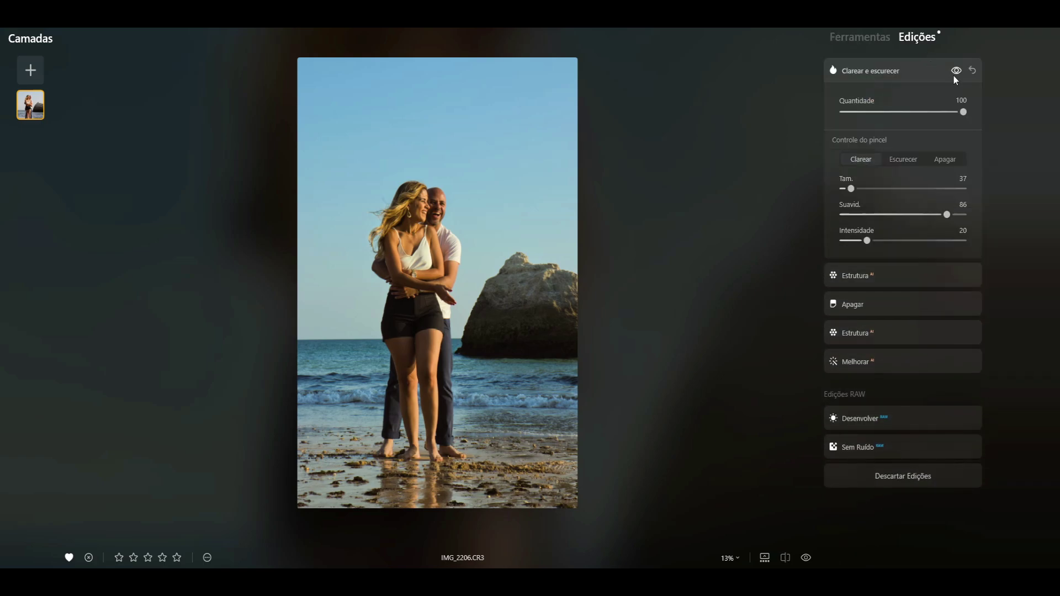
left_click(956, 70)
left_click(954, 71)
left_click(955, 72)
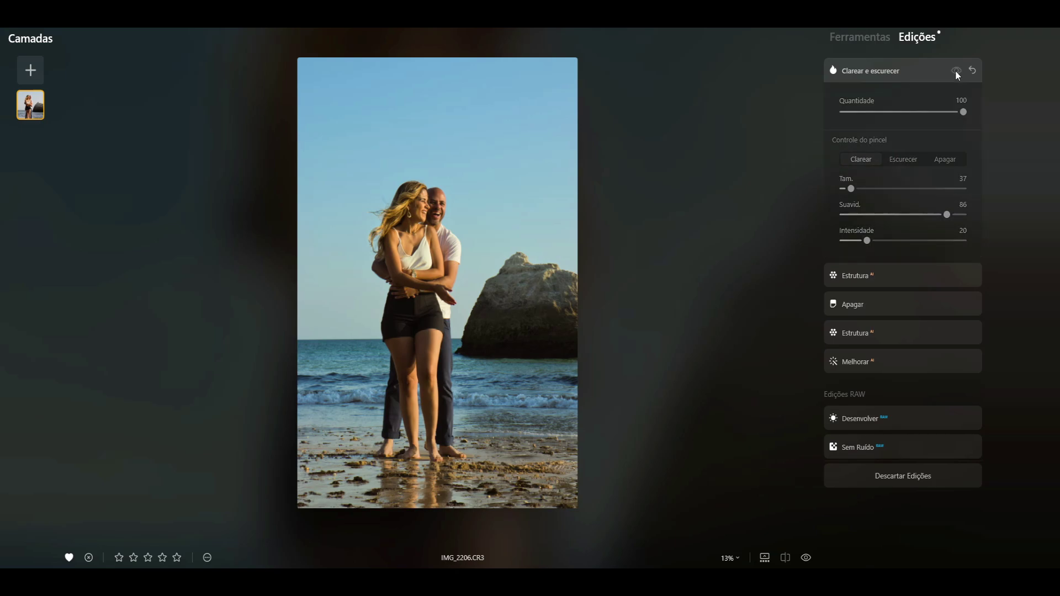
mouse_move(963, 112)
left_mouse_down()
mouse_move(882, 112)
mouse_move(913, 112)
left_mouse_up()
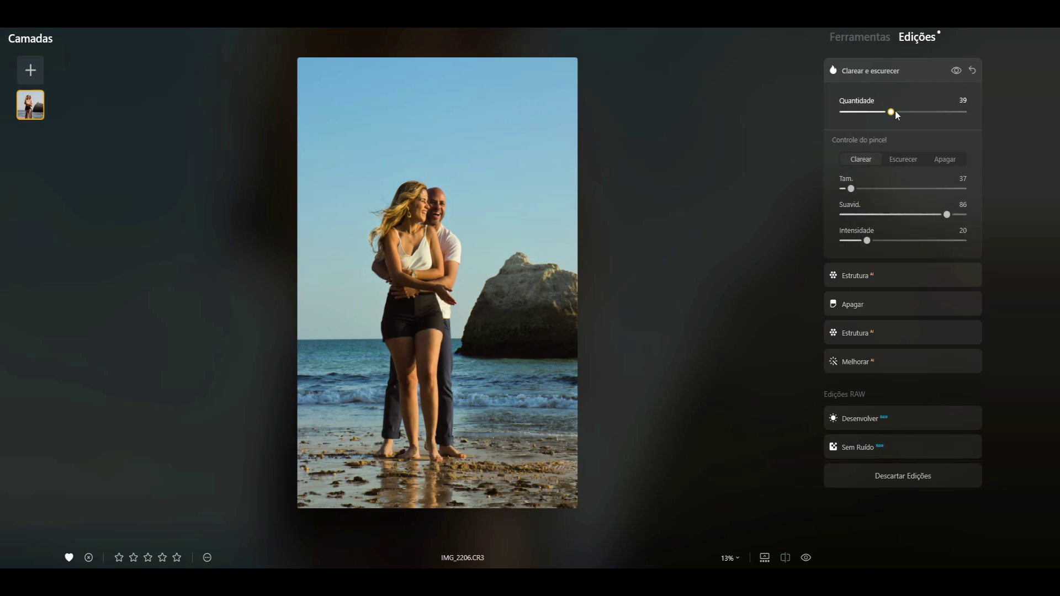
left_click(956, 72)
left_click_drag(914, 113, 941, 112)
left_click(955, 71)
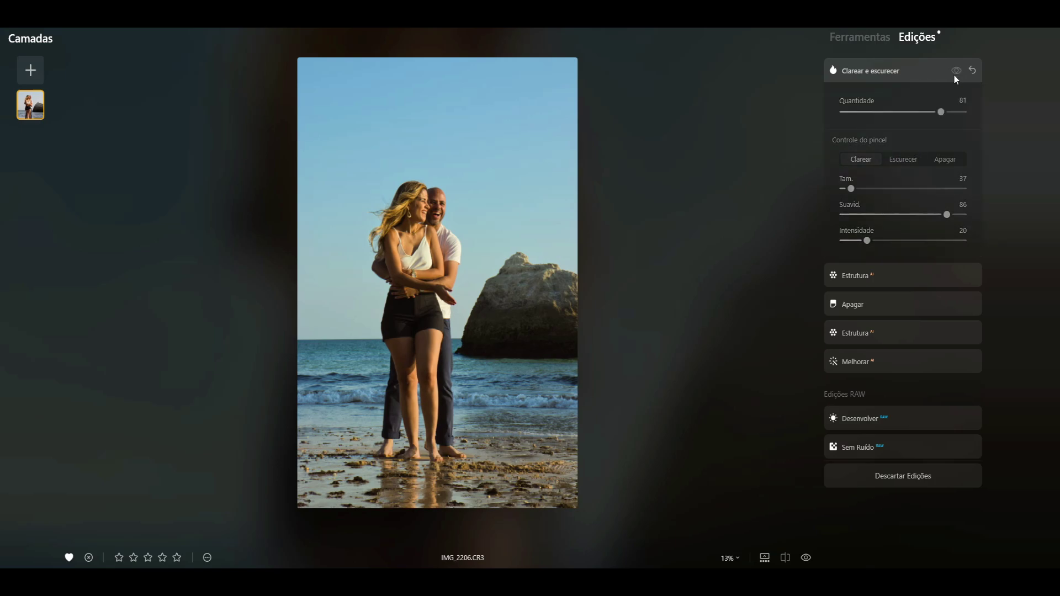
left_click(902, 70)
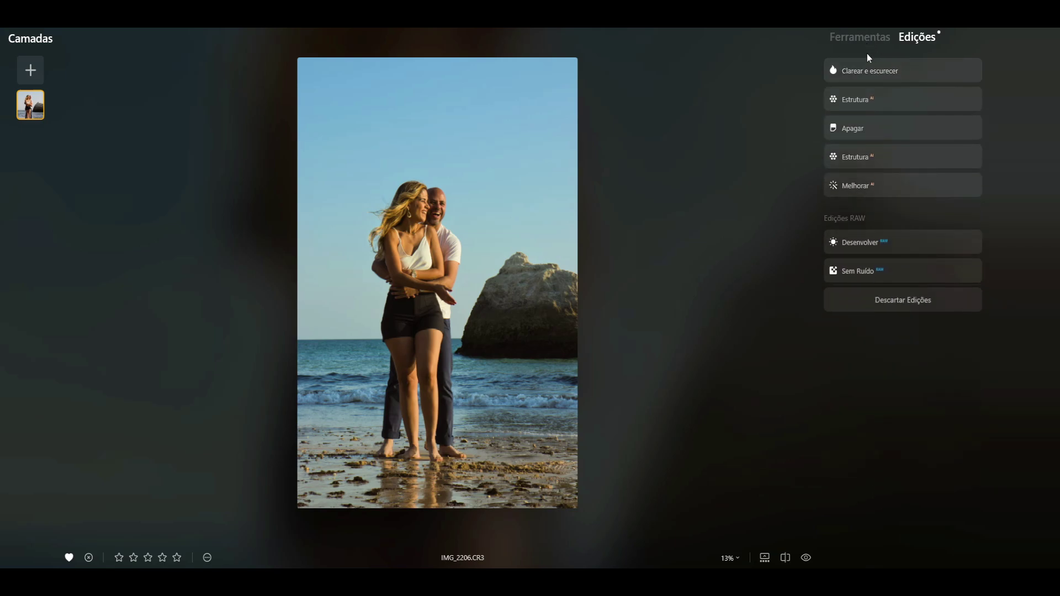
left_click(859, 38)
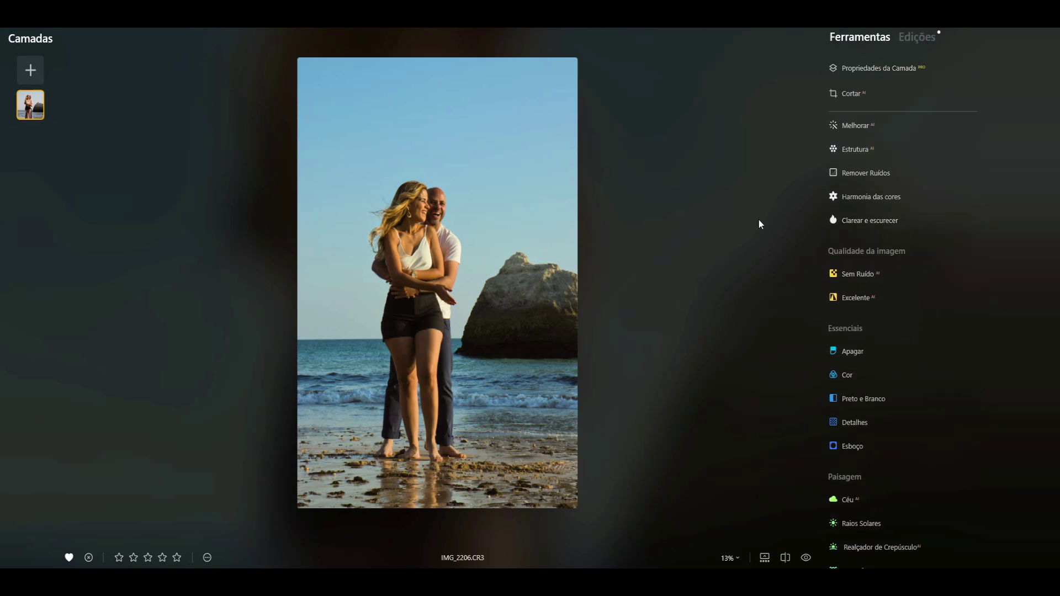
Compare the photo in the Before/After split view, then turn it off.
left_click(785, 558)
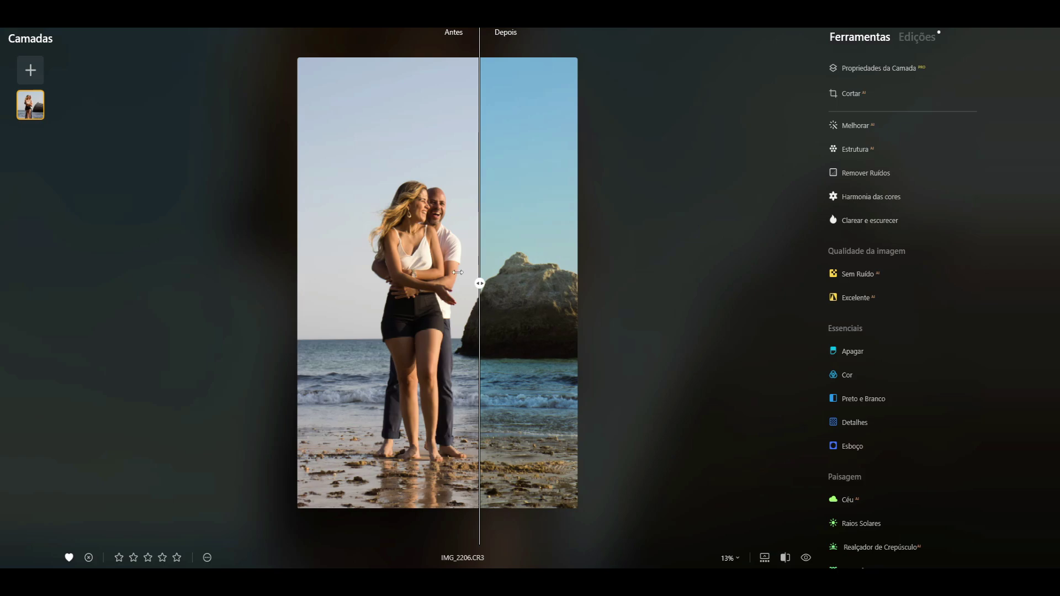
mouse_move(478, 283)
left_mouse_down()
mouse_move(578, 289)
mouse_move(319, 302)
mouse_move(538, 305)
mouse_move(225, 355)
mouse_move(492, 327)
mouse_move(284, 360)
mouse_move(481, 337)
mouse_move(383, 342)
mouse_move(462, 387)
left_mouse_up()
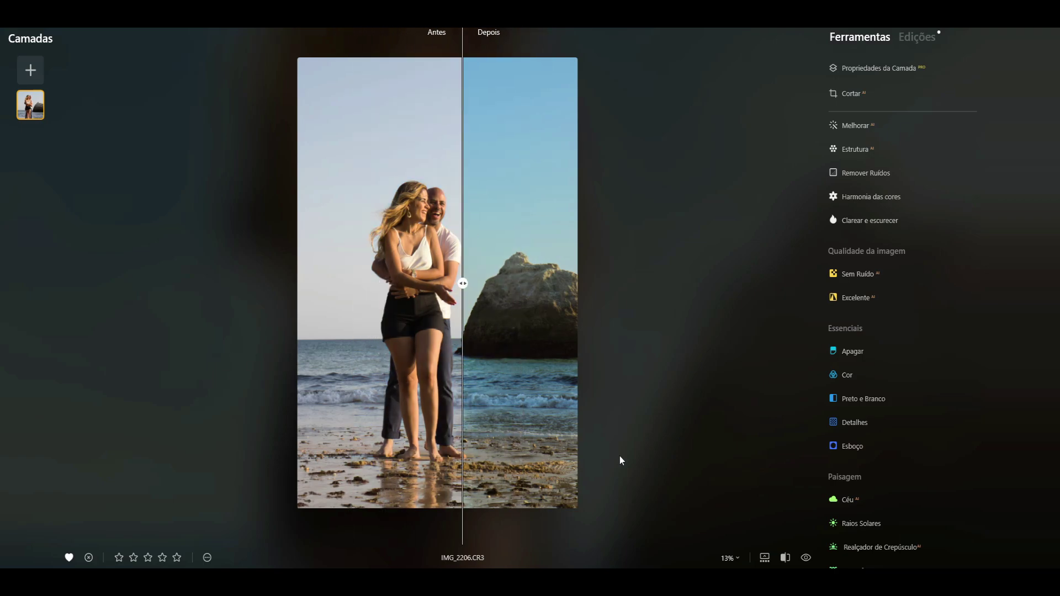
left_click(771, 557)
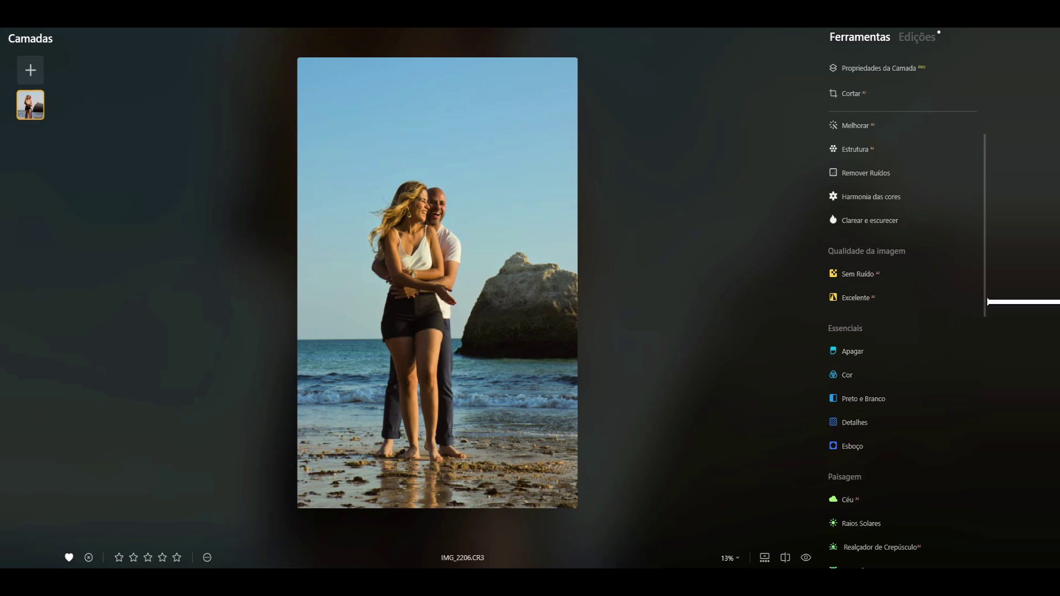
Try changing Detalhes pequenos in the Detalhes adjustment, then collapse it.
left_click(868, 422)
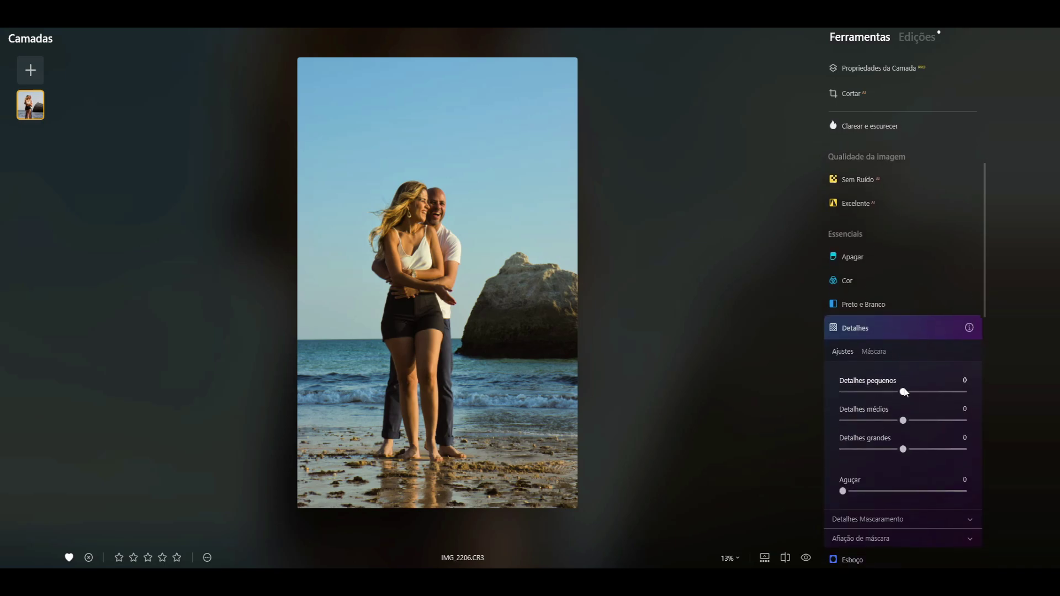
mouse_move(903, 392)
left_mouse_down()
mouse_move(865, 398)
mouse_move(965, 405)
mouse_move(915, 400)
left_mouse_up()
left_click(926, 334)
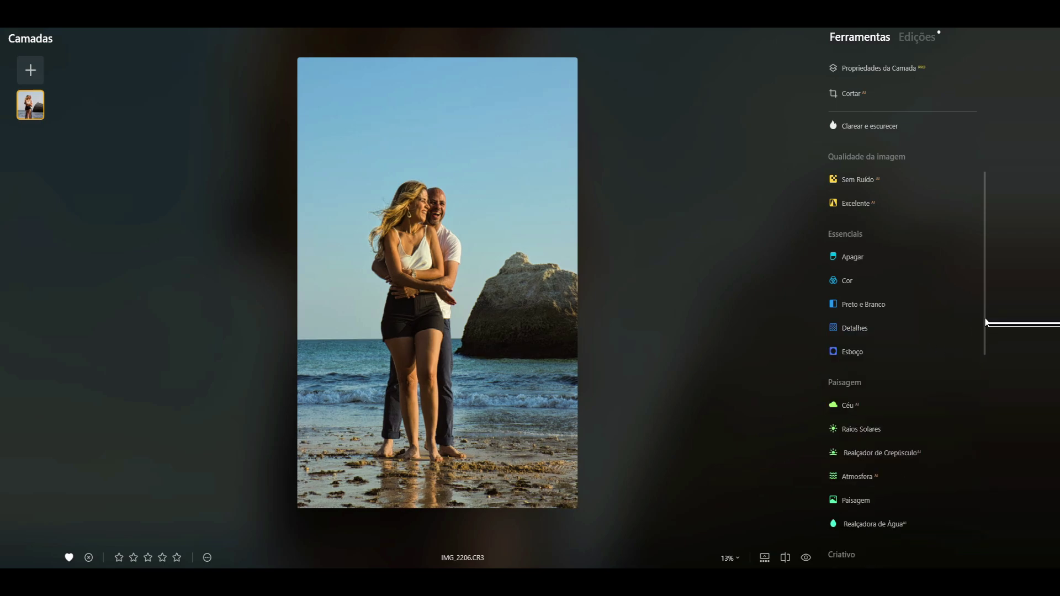
Try a negative Esboço amount, reset it to 0, and scroll down toward Realçador de Crepúsculo.
left_click(903, 306)
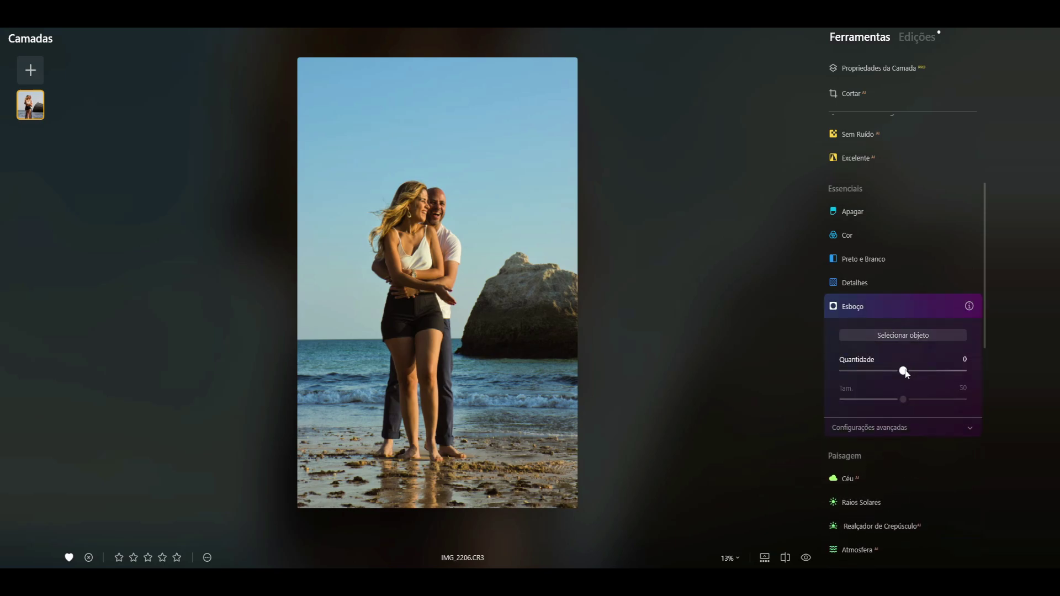
left_click_drag(903, 371, 863, 371)
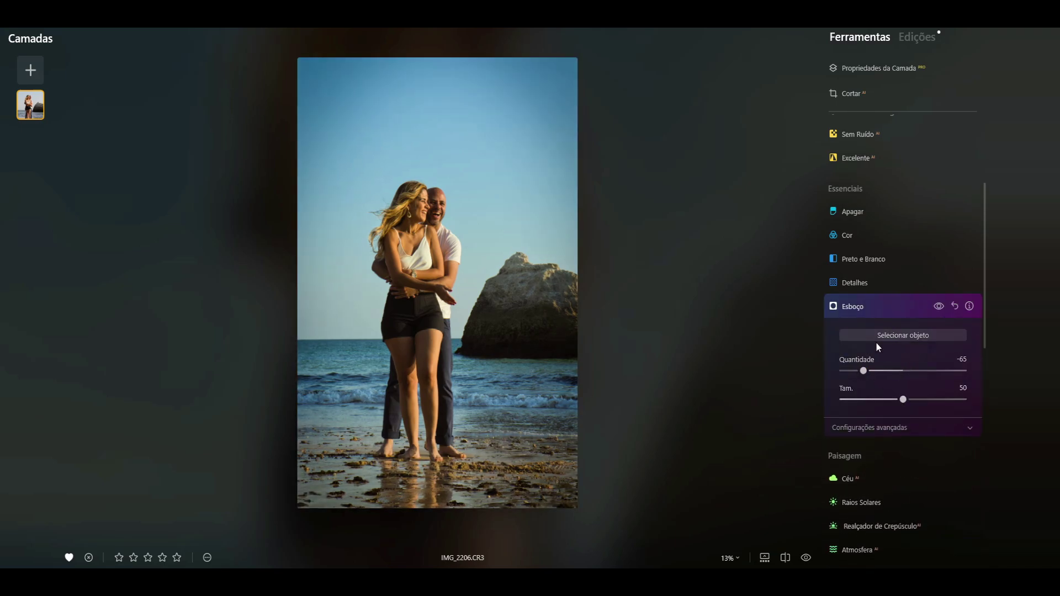
left_click_drag(872, 375, 905, 372)
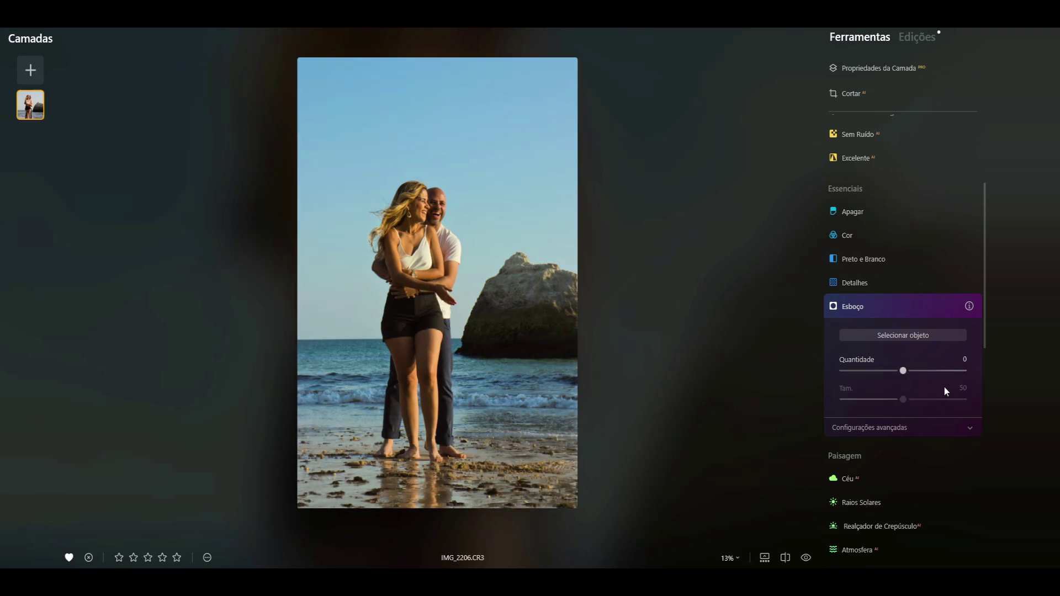
left_click(919, 301)
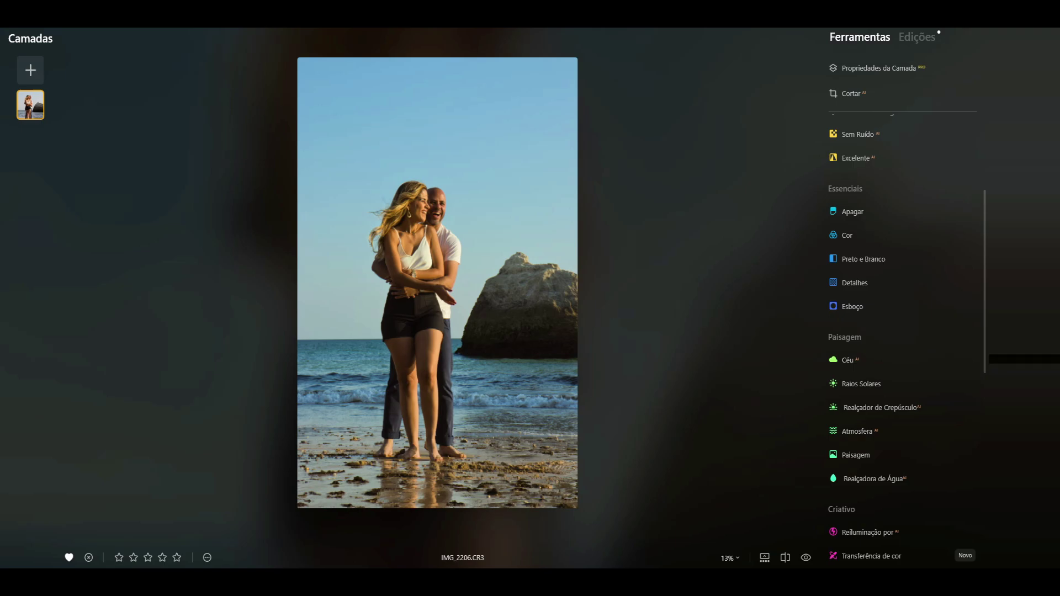
scroll(955, 392, "down", 1)
scroll(955, 393, "down", 2)
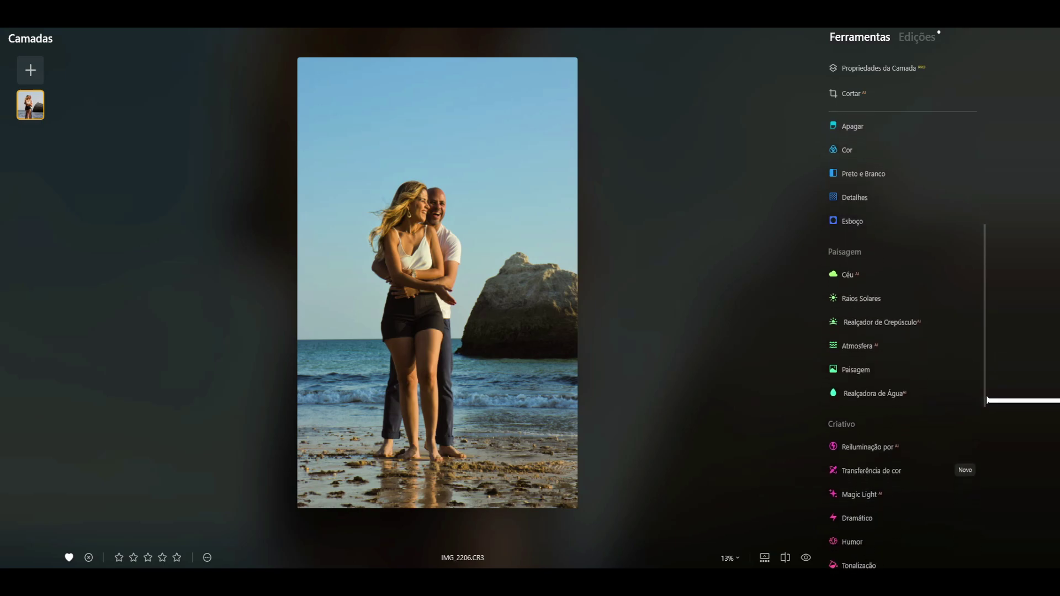
scroll(955, 393, "down", 2)
Try the Dourado sunset preset at amount 91 and exposure -13, then return the amount to 0.
left_click(882, 305)
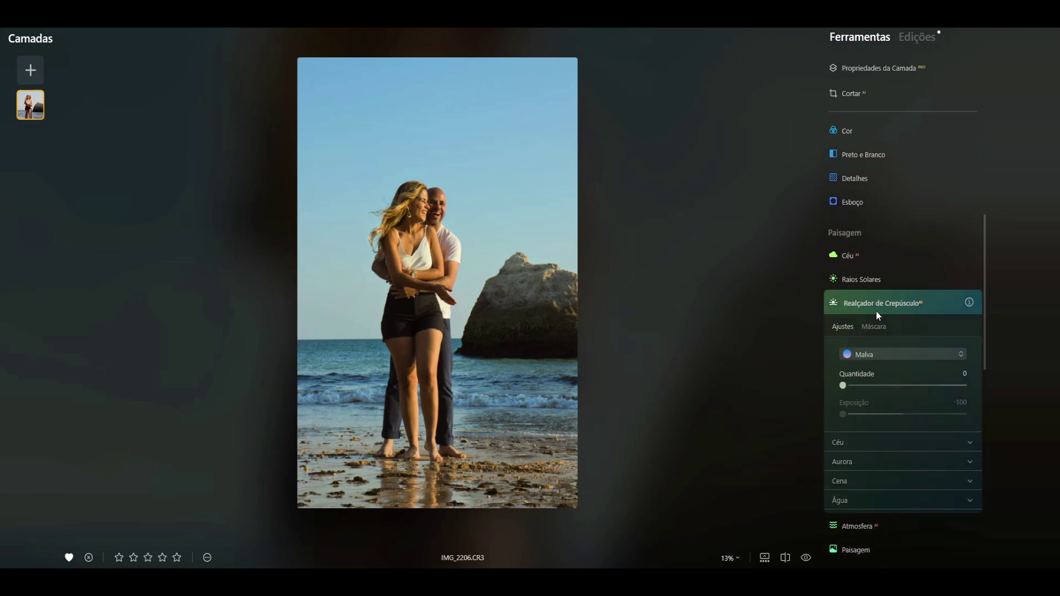
left_click(861, 354)
left_click(880, 375)
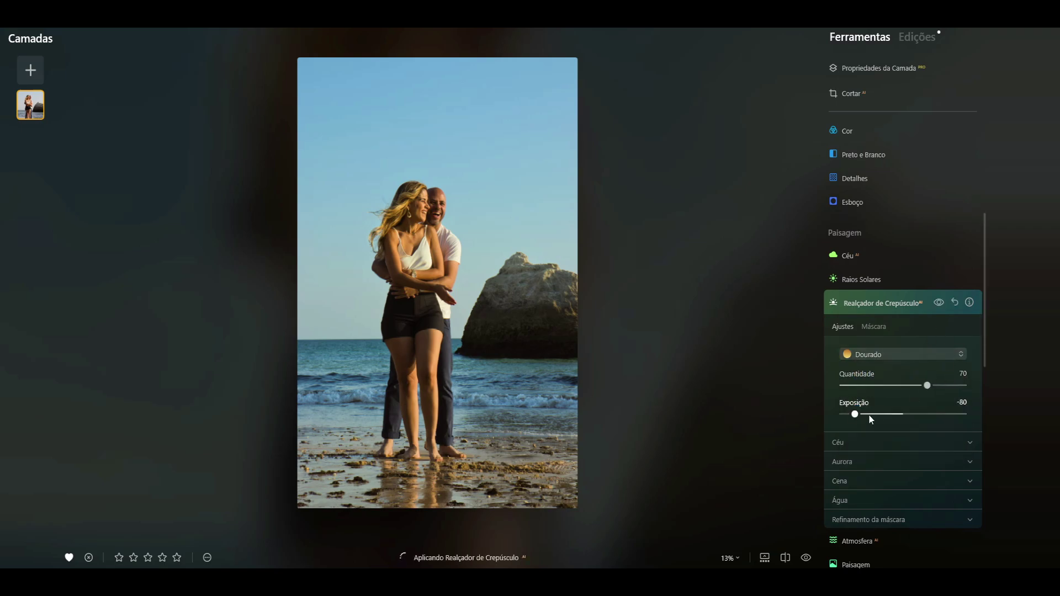
mouse_move(928, 385)
left_mouse_down()
mouse_move(963, 385)
mouse_move(931, 395)
left_mouse_up()
left_click_drag(859, 413, 907, 414)
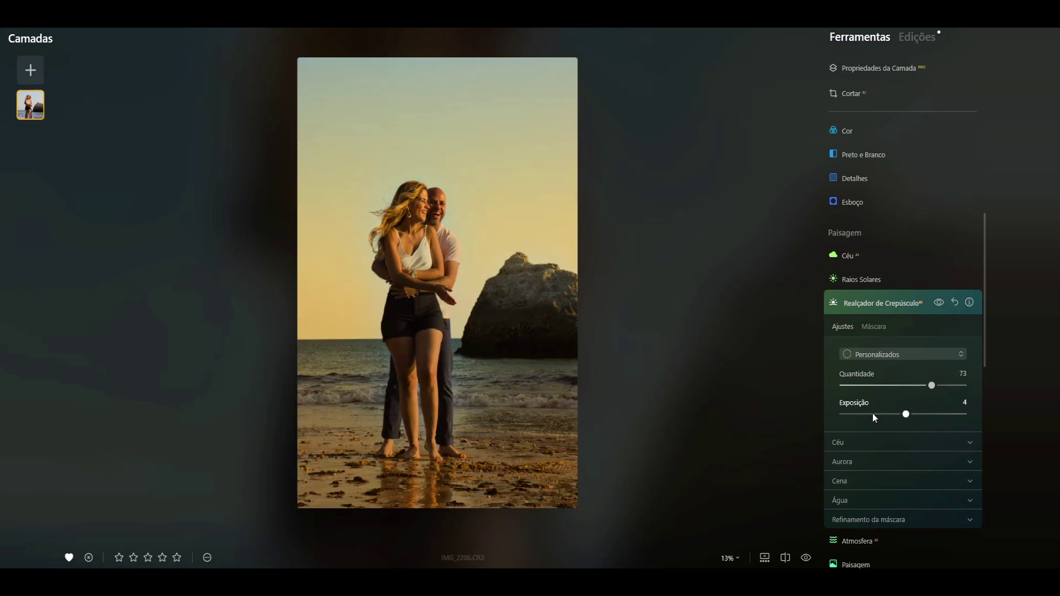
mouse_move(906, 414)
left_mouse_down()
mouse_move(865, 385)
mouse_move(930, 386)
mouse_move(835, 389)
left_mouse_up()
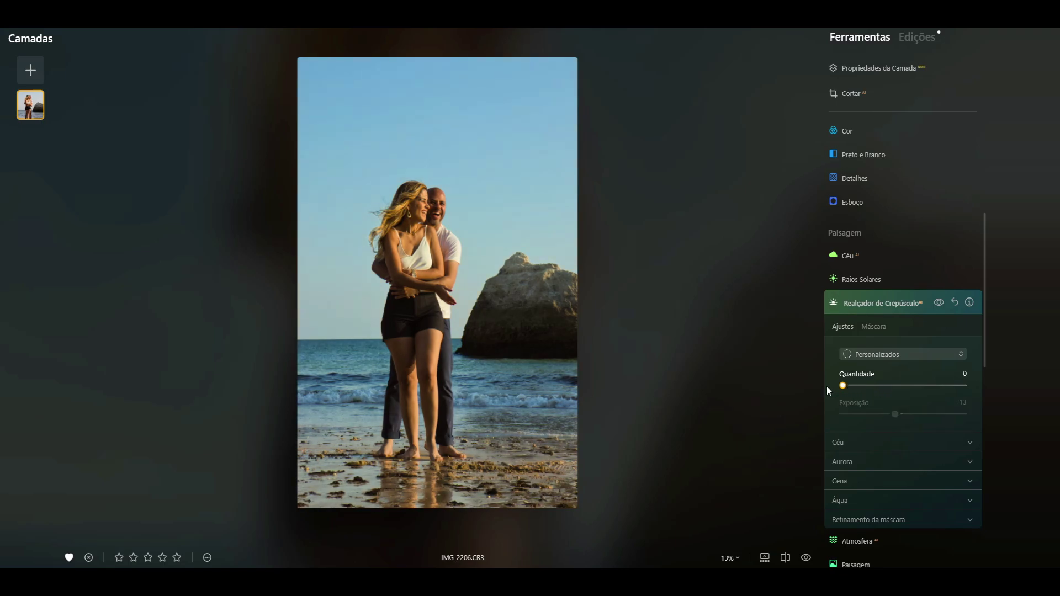
left_click(948, 303)
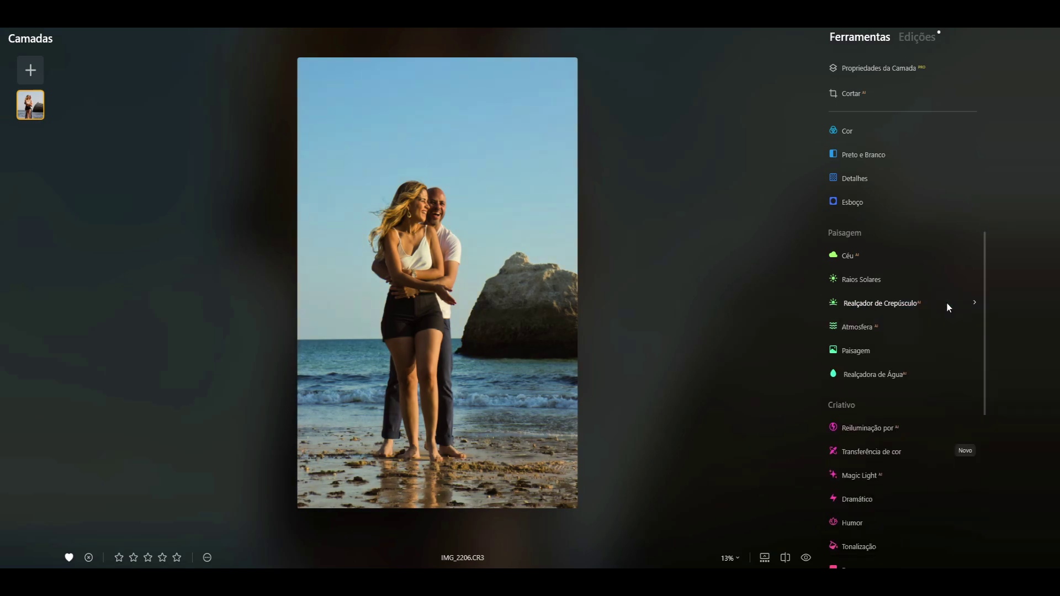
Keep the Neblina preset in Atmosfera and close its adjustments.
left_click(873, 323)
left_click(871, 376)
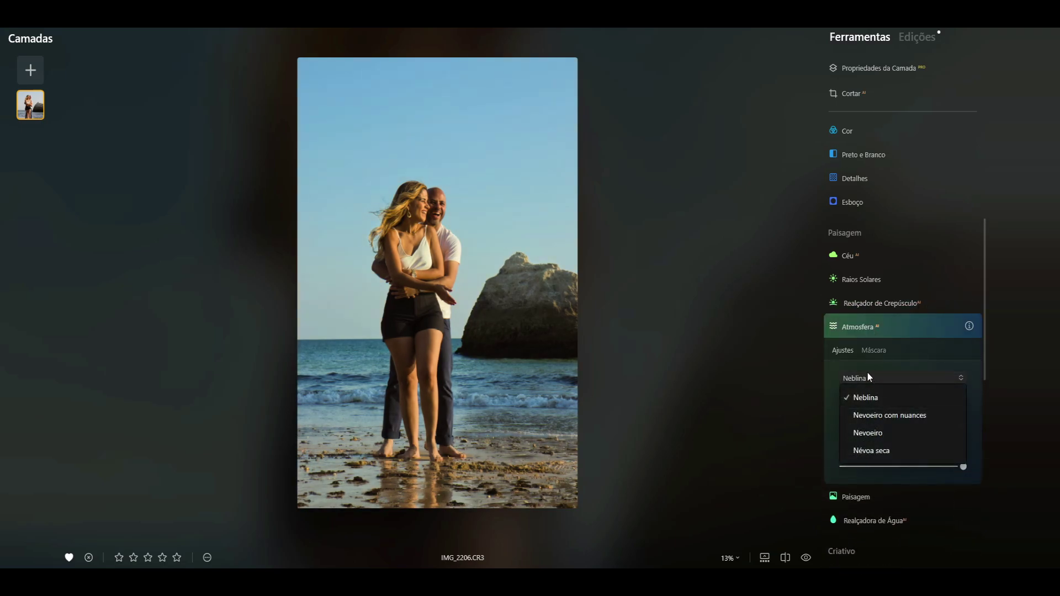
left_click(870, 377)
left_click(902, 329)
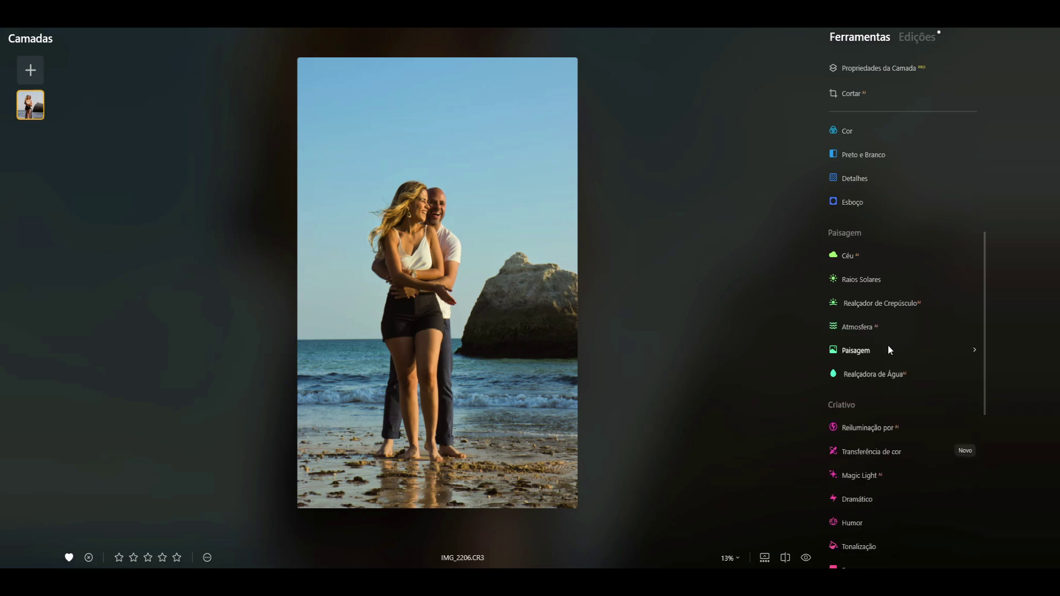
Test Realçadora de Água at amount 62, then turn it back down to 0.
left_click(872, 378)
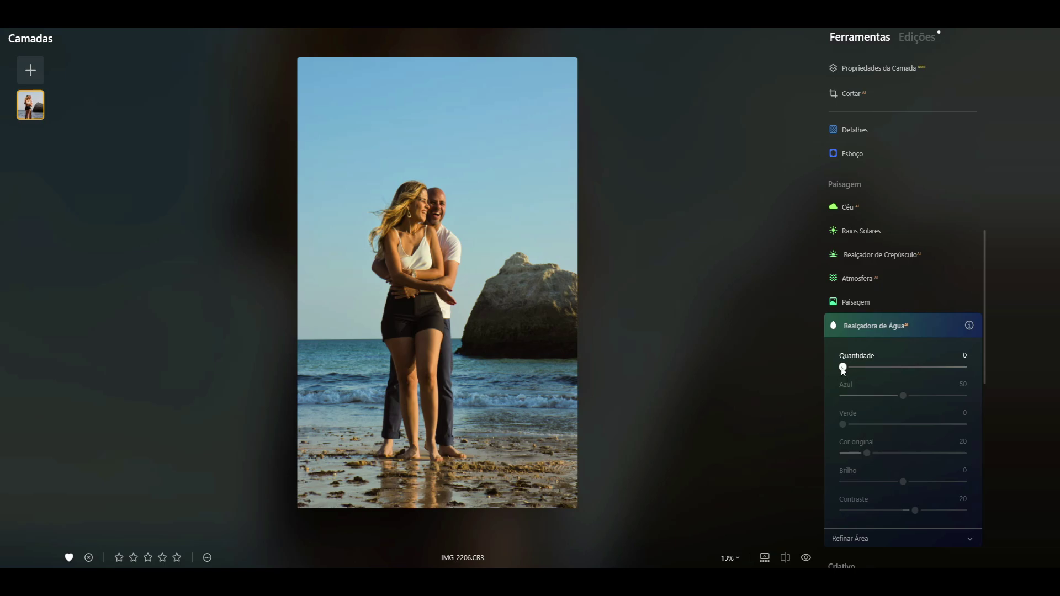
left_click_drag(843, 367, 919, 368)
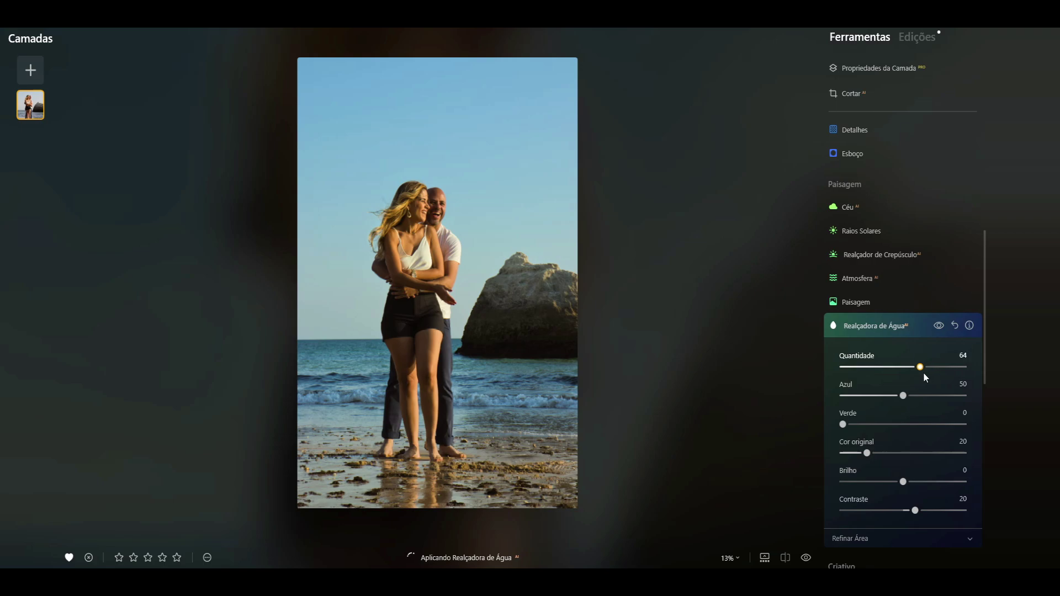
left_click_drag(924, 375, 917, 369)
left_click_drag(947, 367, 885, 367)
left_click_drag(908, 370, 844, 372)
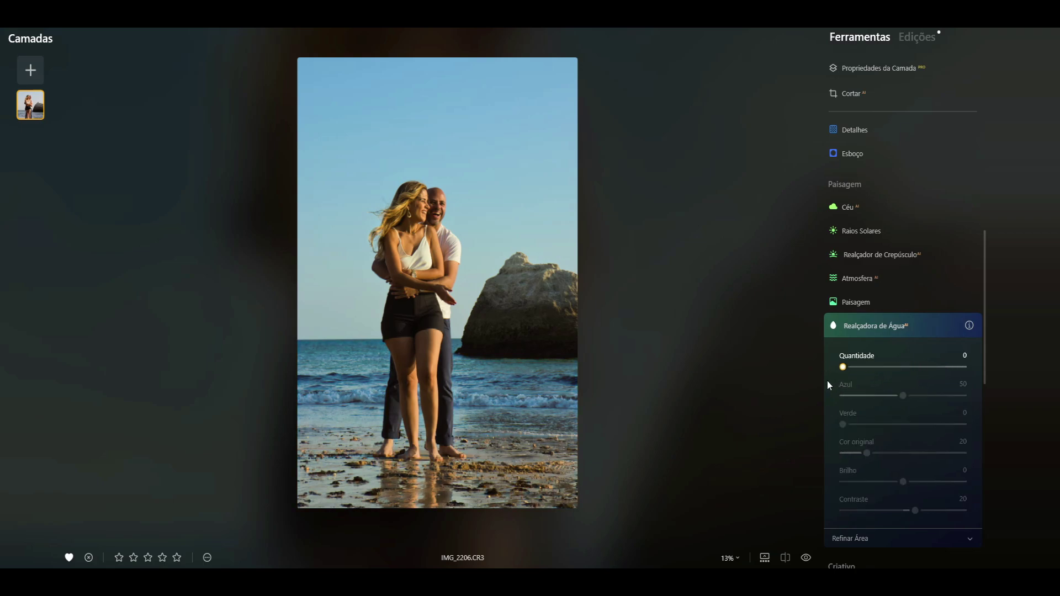
left_click(923, 324)
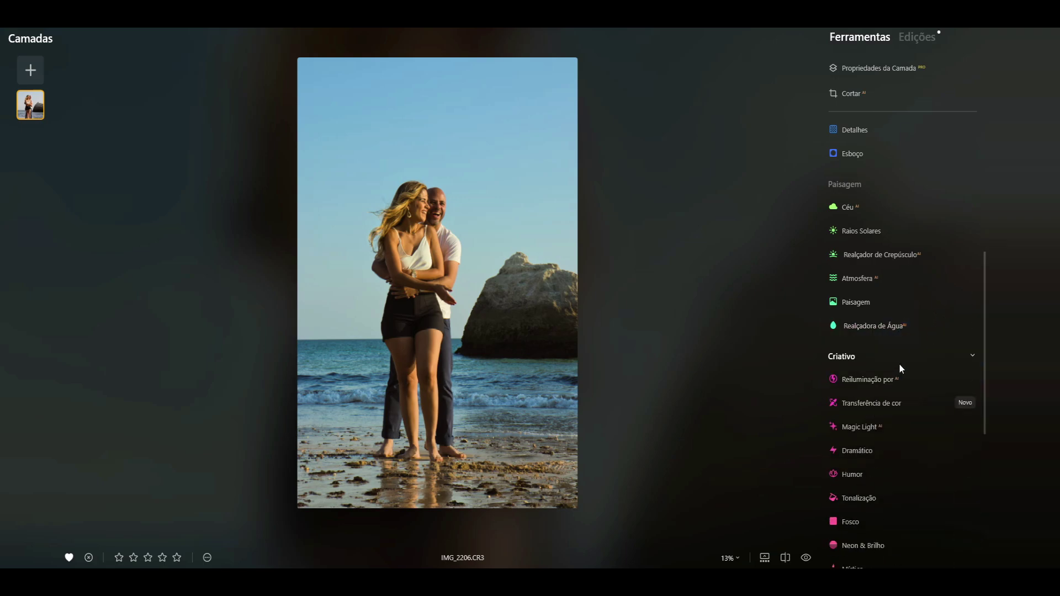
Open the Céu sky gallery filtered to the Blue Sky category.
left_click_drag(984, 358, 983, 322)
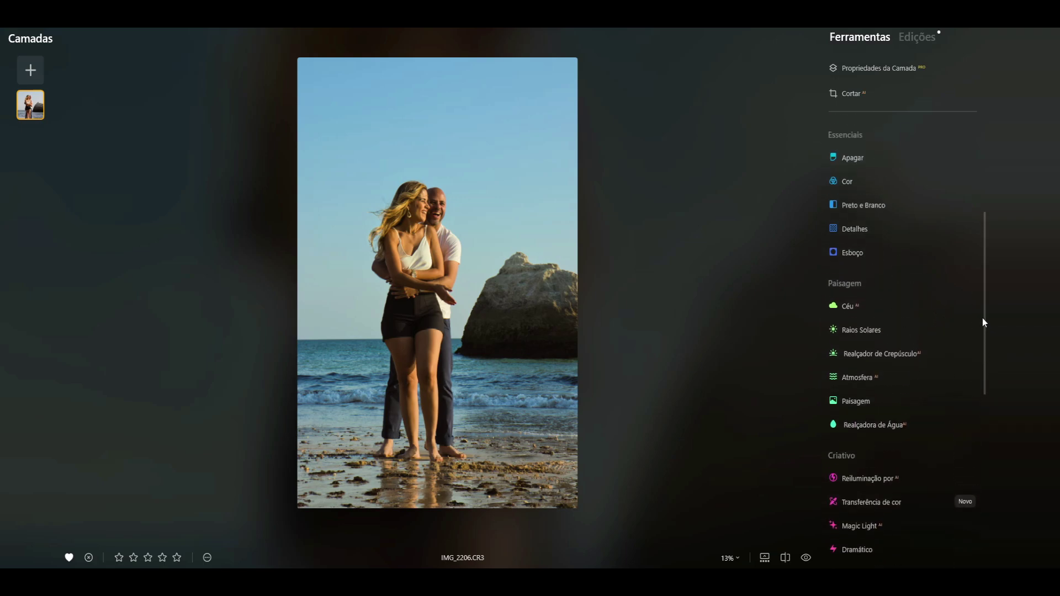
left_click(882, 316)
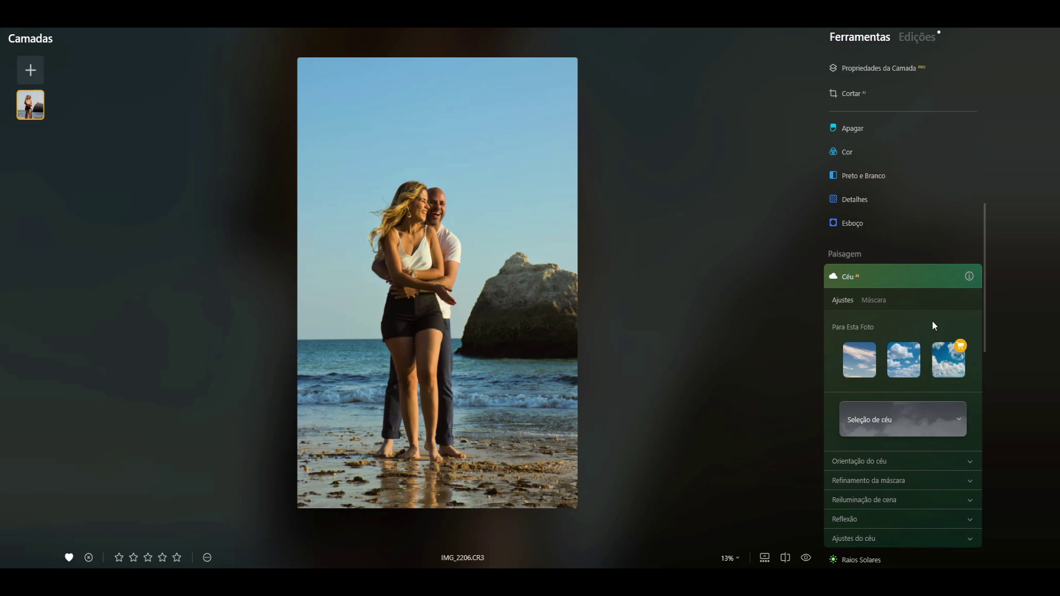
left_click(958, 417)
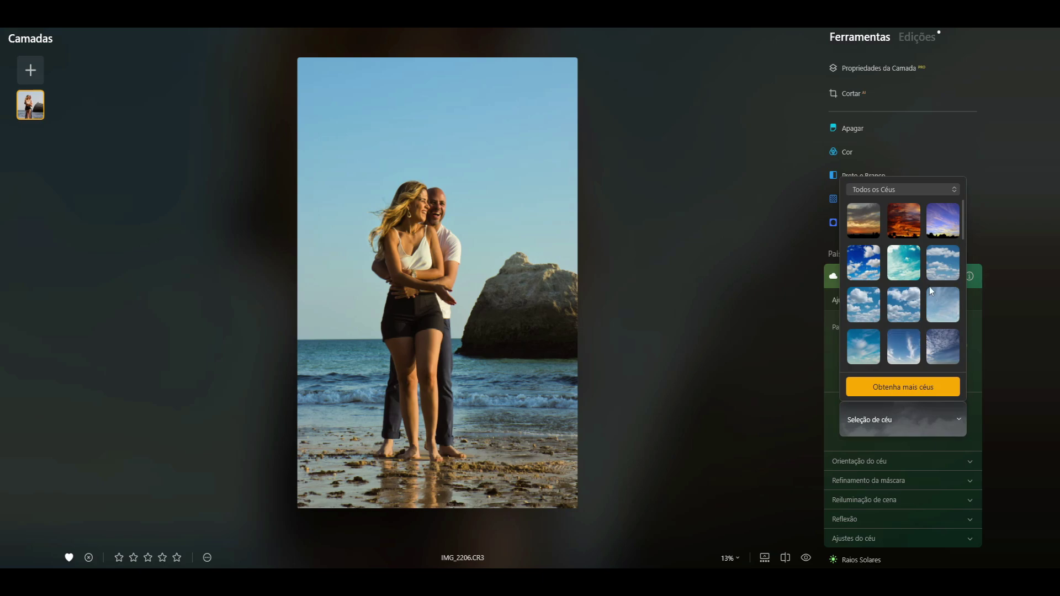
left_click(904, 190)
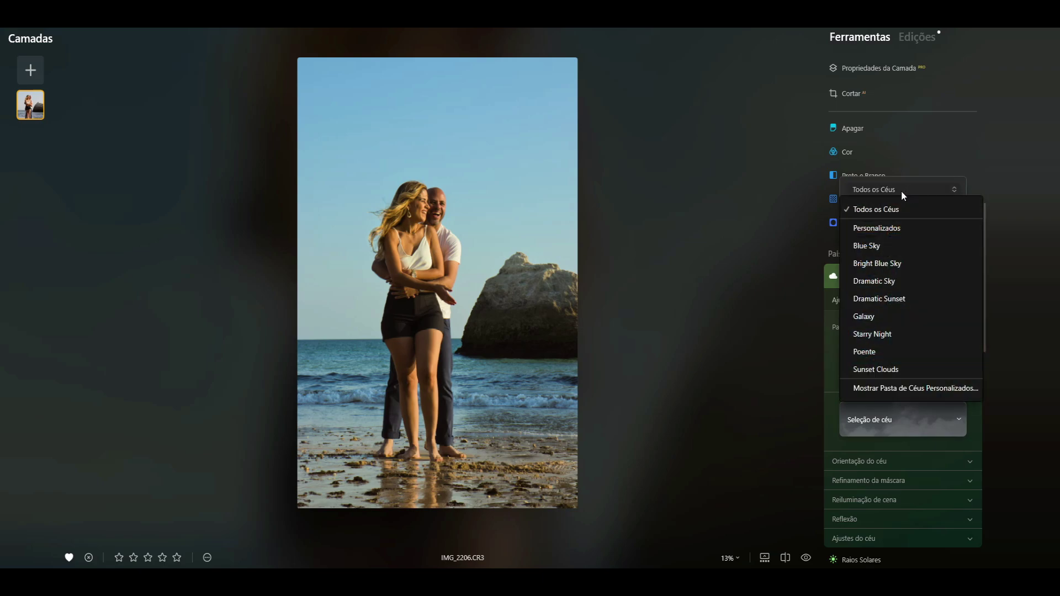
left_click(870, 246)
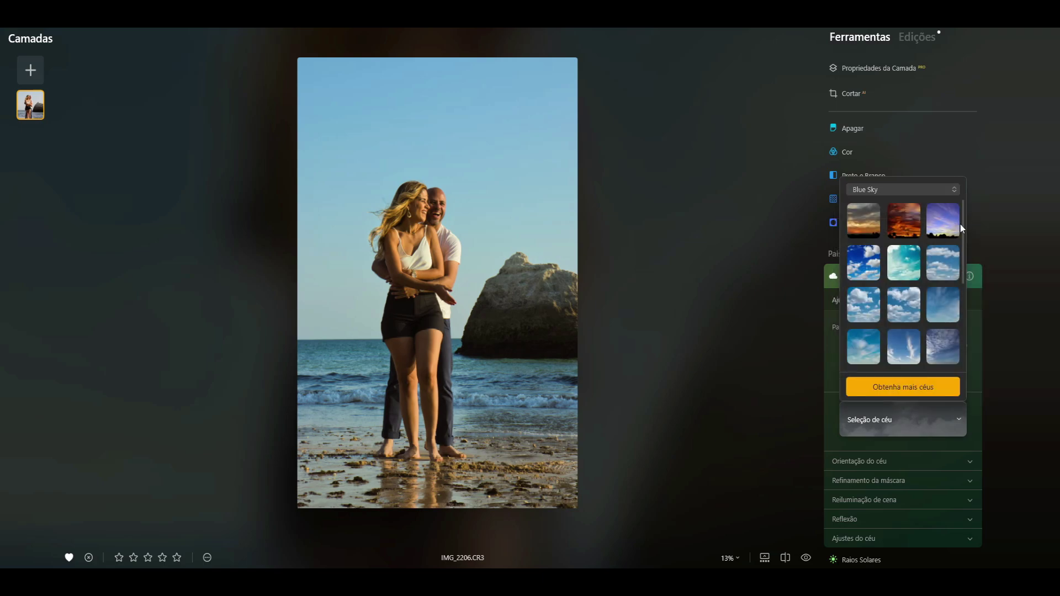
Try several skies, including Blue Sky 6 and 5, then apply Blue Sky 4.
mouse_move(961, 229)
left_mouse_down()
mouse_move(962, 315)
mouse_move(962, 263)
left_mouse_up()
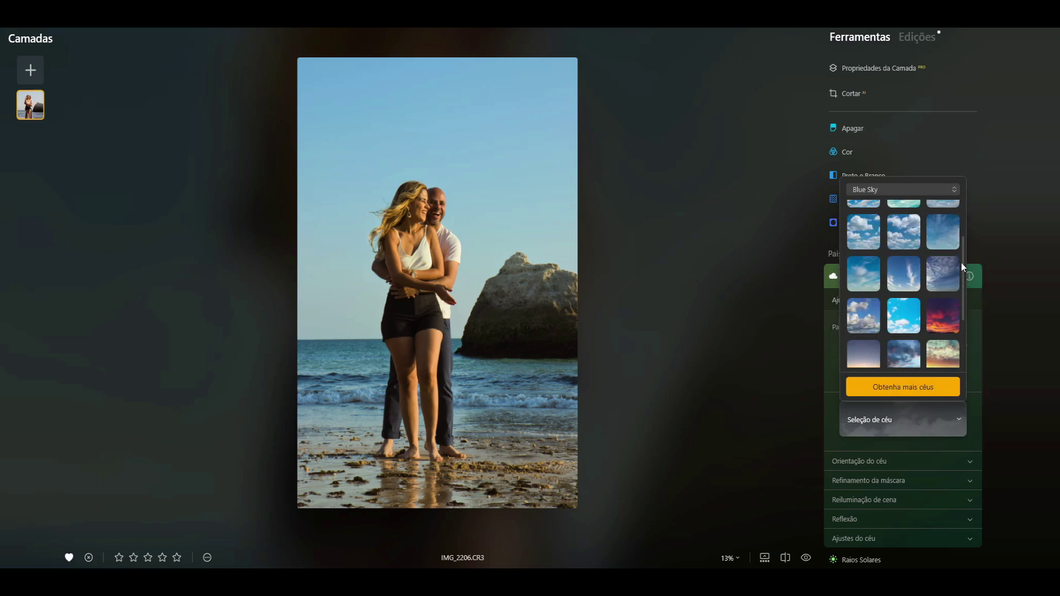
left_click(900, 319)
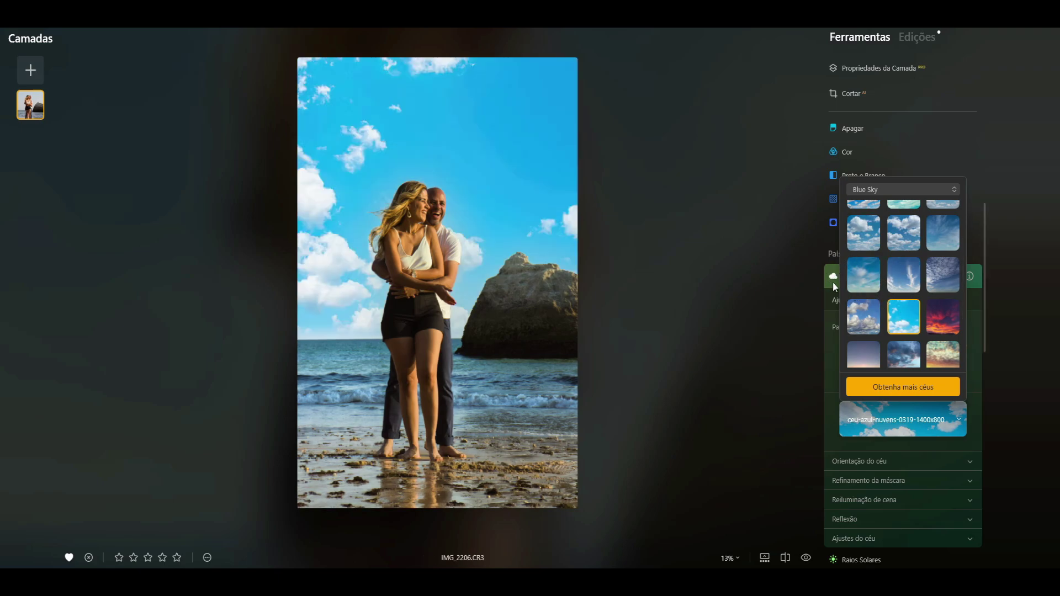
left_click(940, 324)
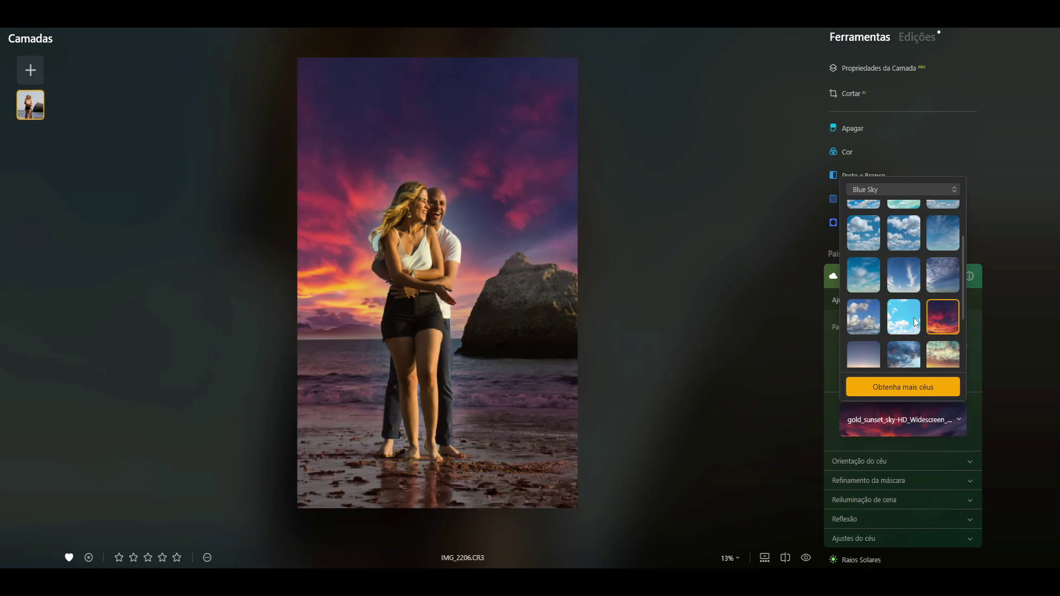
left_click(872, 347)
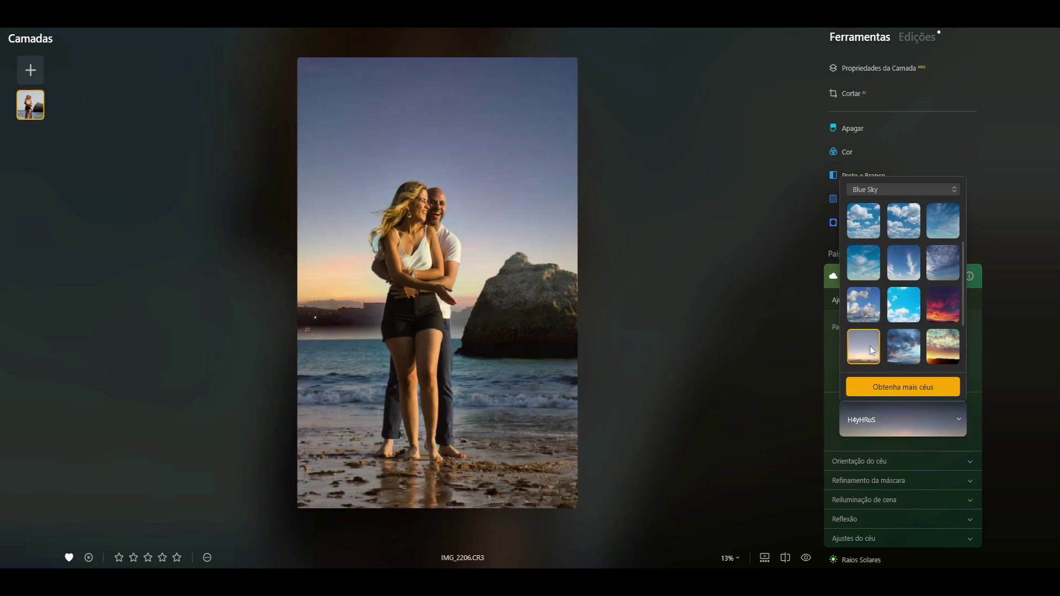
left_click(894, 342)
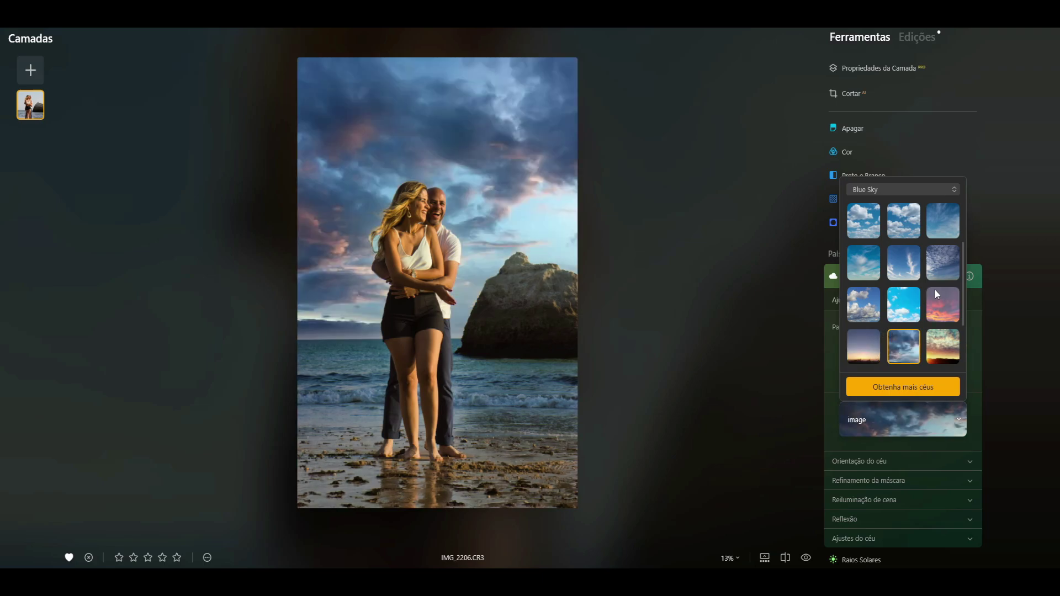
left_click(897, 264)
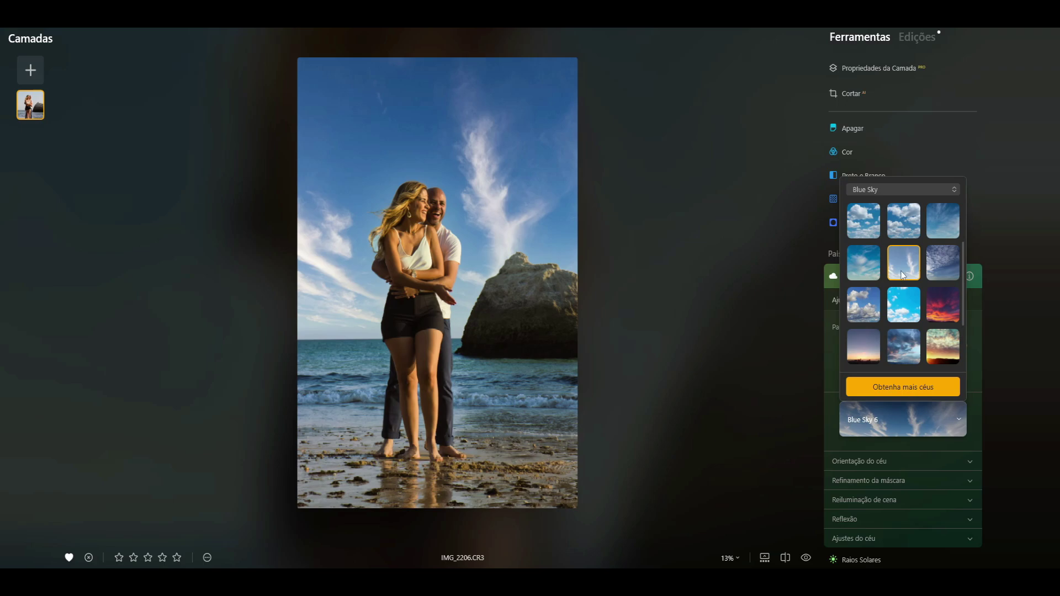
left_click(863, 263)
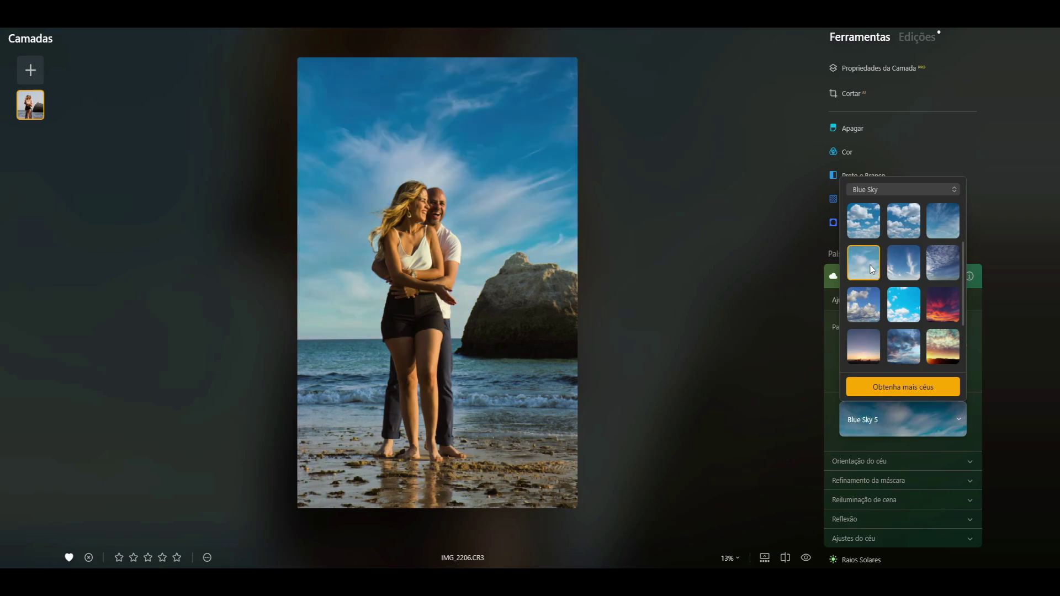
left_click(929, 225)
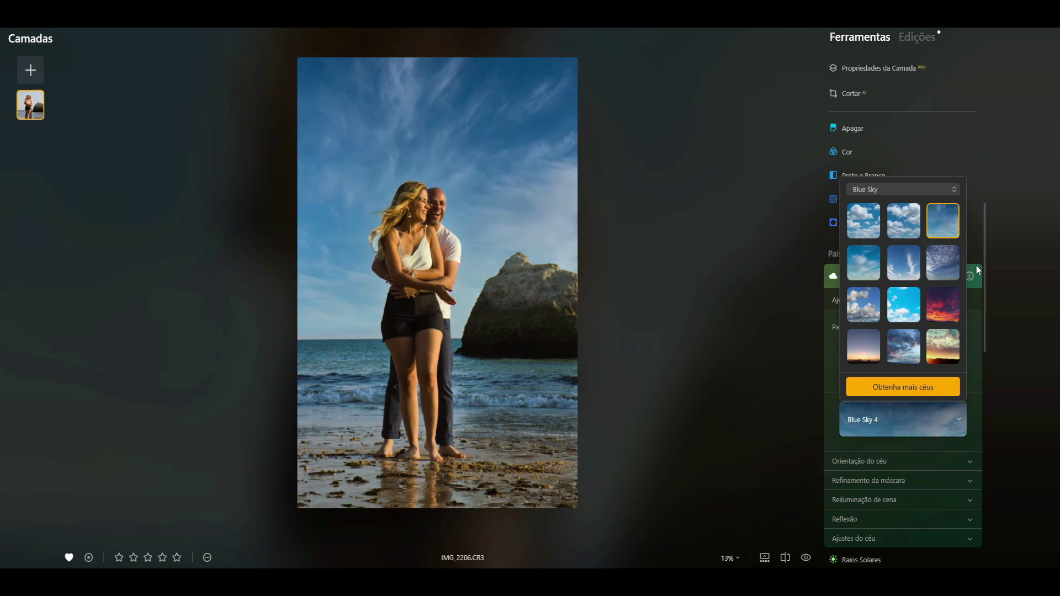
Compare a teal and a streaky blue sky, then settle on Blue Sky 4.
scroll(960, 266, "up", 3)
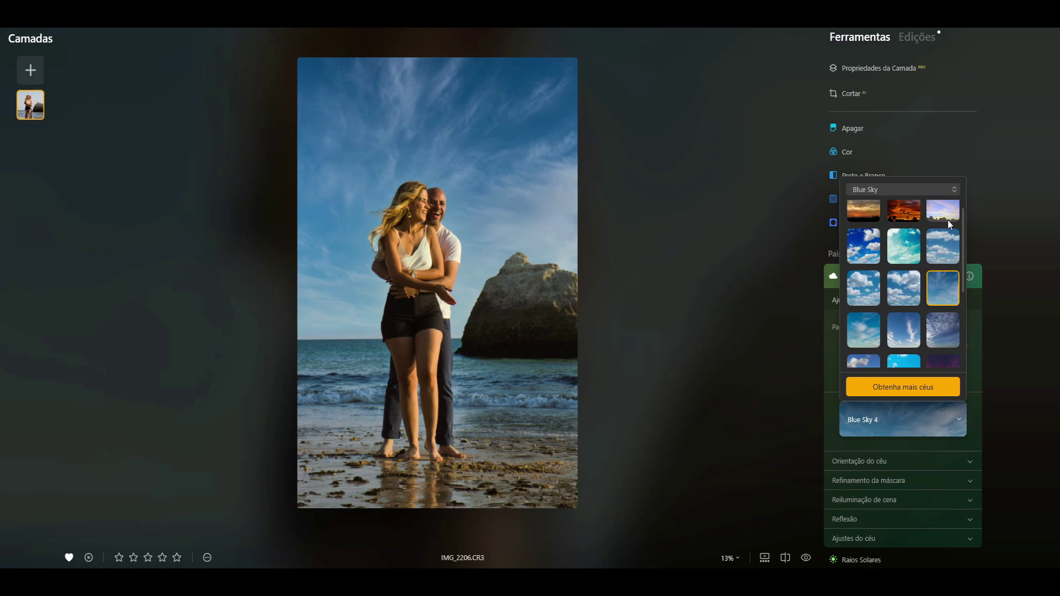
left_click(911, 247)
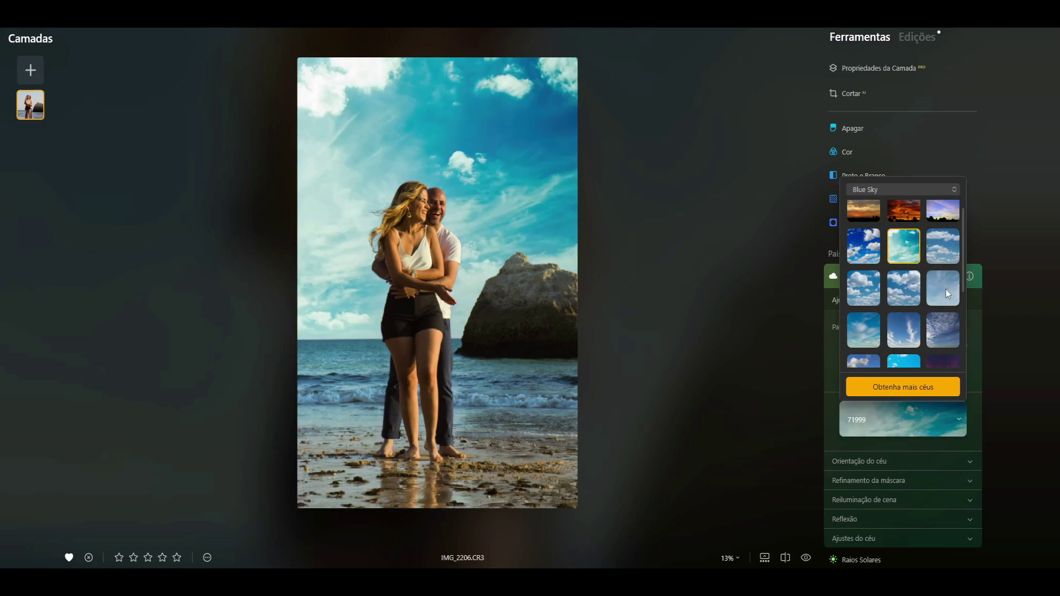
left_click(939, 279)
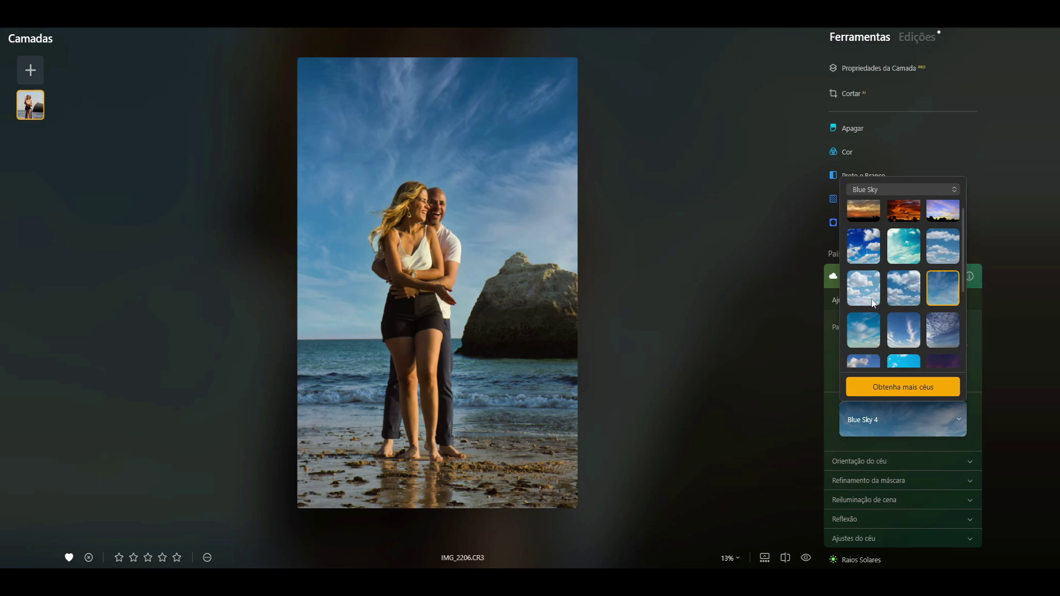
mouse_move(963, 279)
left_mouse_down()
mouse_move(965, 352)
mouse_move(946, 348)
left_mouse_up()
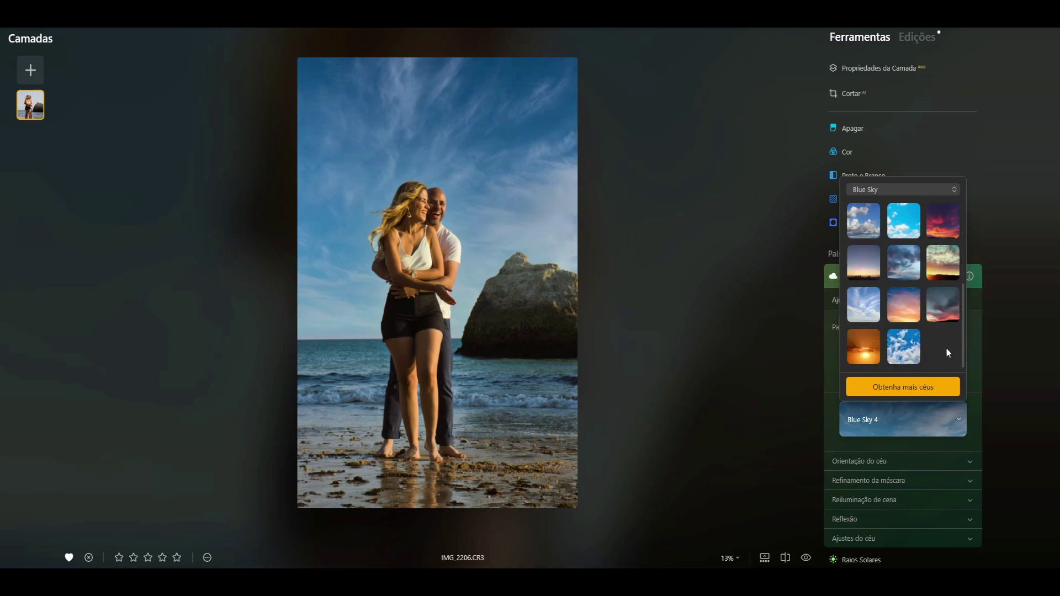
left_click(873, 309)
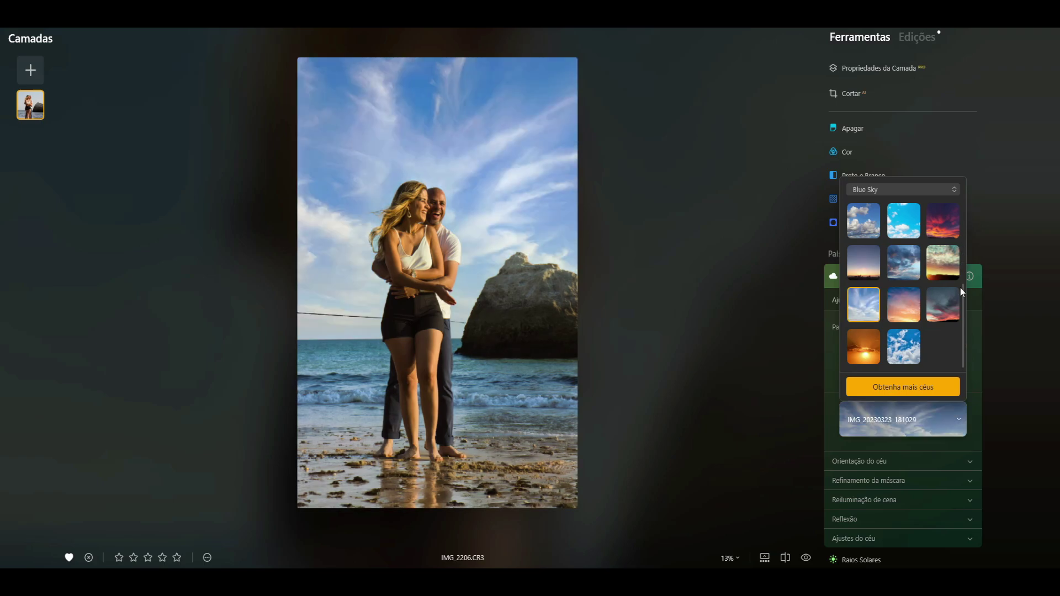
left_click_drag(963, 298, 962, 260)
left_click(942, 215)
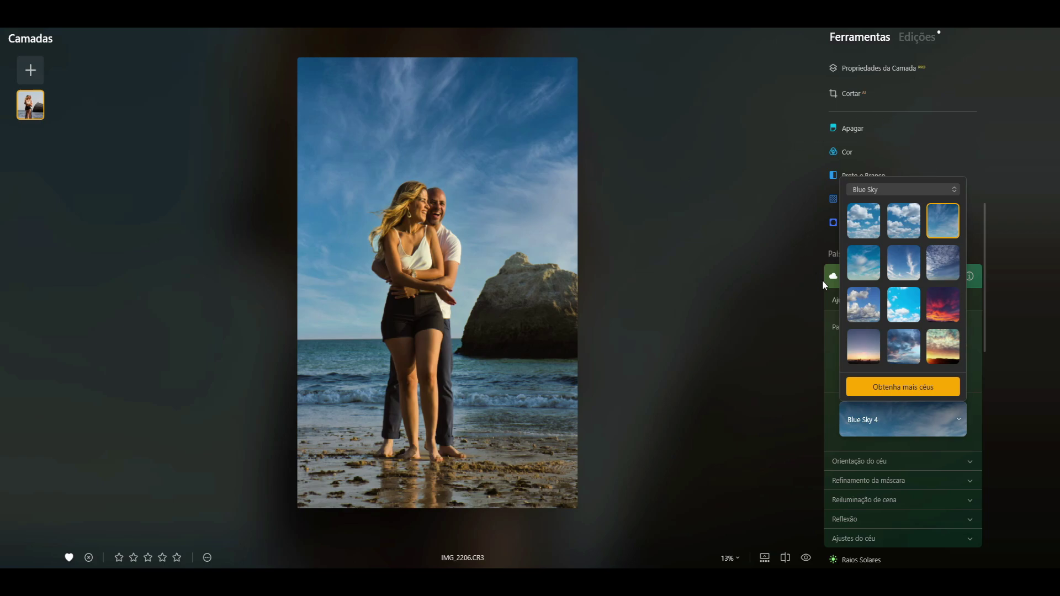
left_click(984, 303)
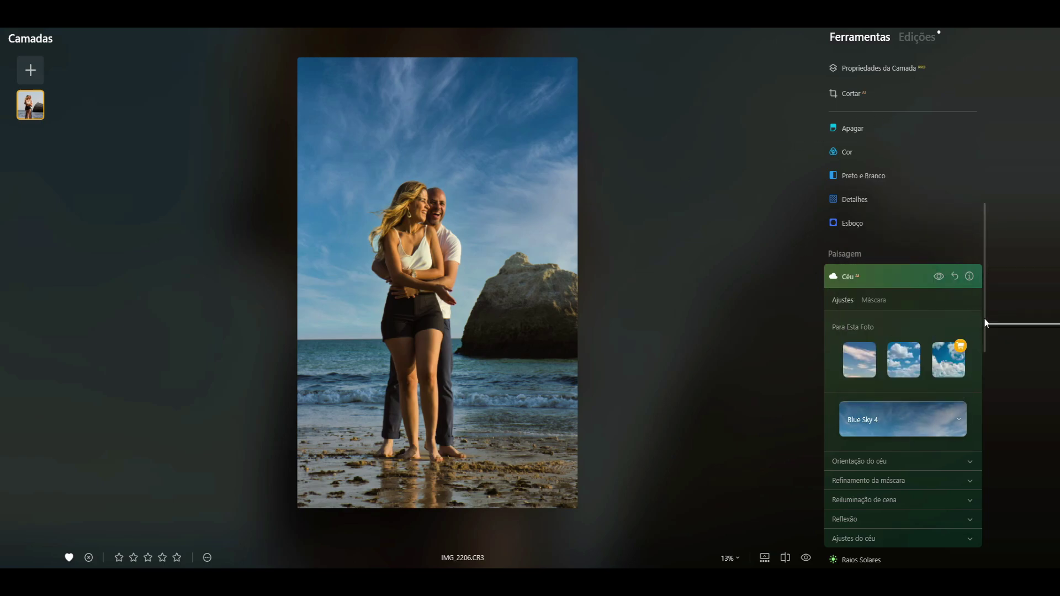
Nudge the sky's horizon position up slightly in Orientação do céu.
scroll(983, 309, "down", 3)
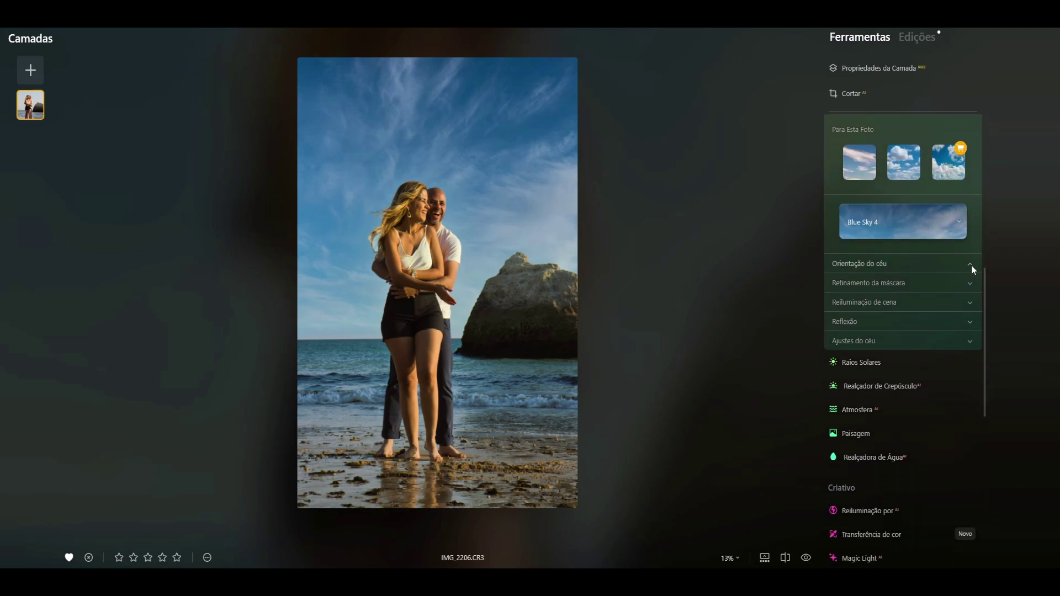
left_click(970, 266)
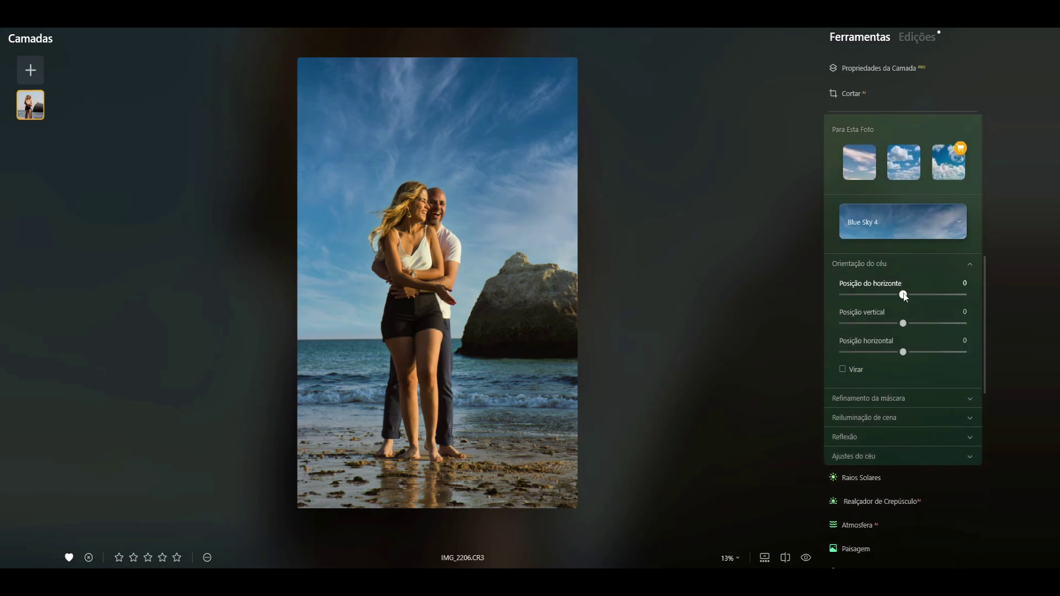
left_click_drag(904, 295, 908, 295)
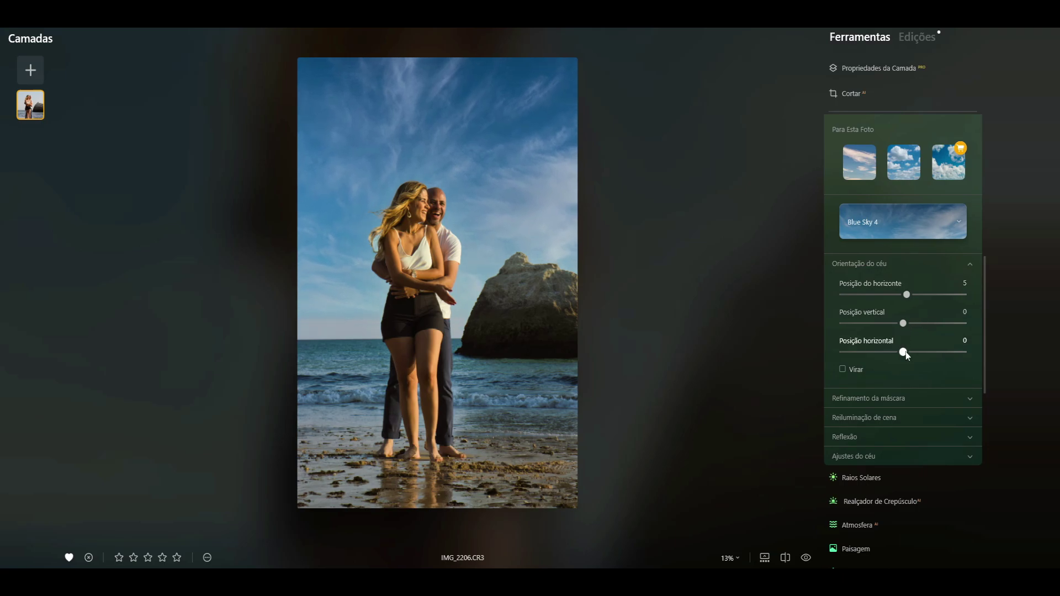
Set the sky mask's Global and Corrigir detalhes refinement to 100.
left_click(861, 397)
left_click(970, 264)
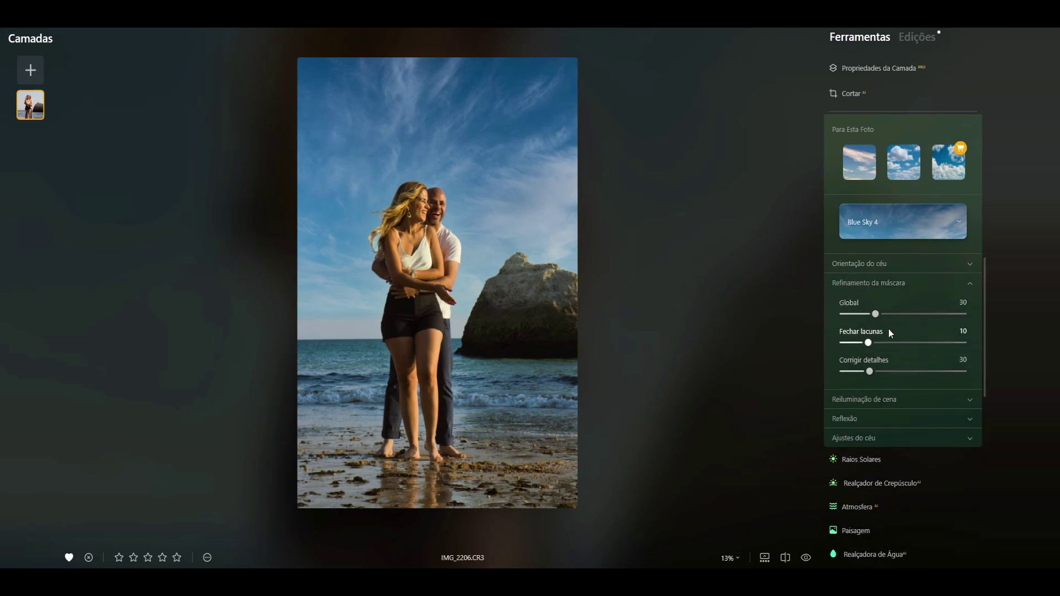
mouse_move(889, 317)
left_mouse_down()
mouse_move(949, 313)
mouse_move(800, 320)
mouse_move(978, 316)
left_mouse_up()
mouse_move(868, 342)
left_mouse_down()
mouse_move(926, 344)
mouse_move(831, 347)
mouse_move(967, 336)
mouse_move(810, 353)
mouse_move(983, 336)
mouse_move(883, 353)
mouse_move(841, 347)
mouse_move(948, 336)
mouse_move(869, 343)
mouse_move(960, 369)
left_mouse_up()
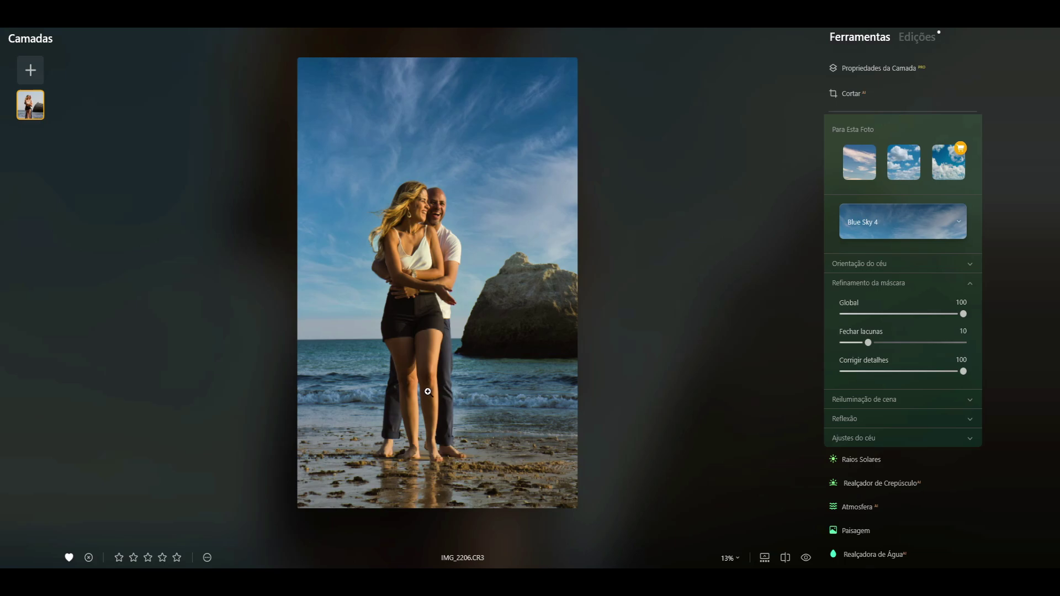
Reset the horizon position to 0, then raise it to 17.
left_click(888, 269)
double_click(903, 295)
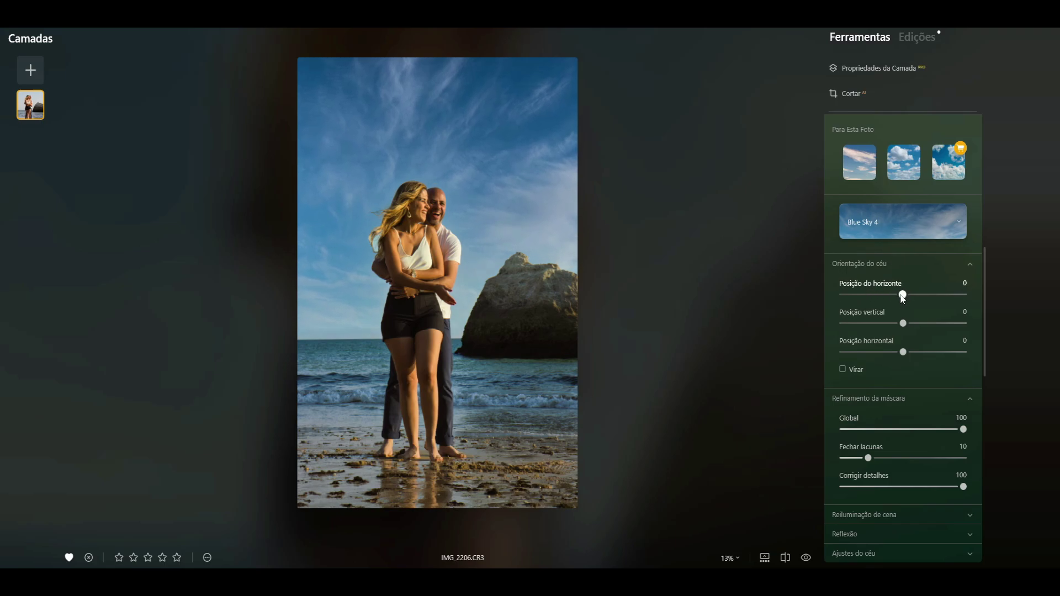
left_click_drag(903, 296, 912, 296)
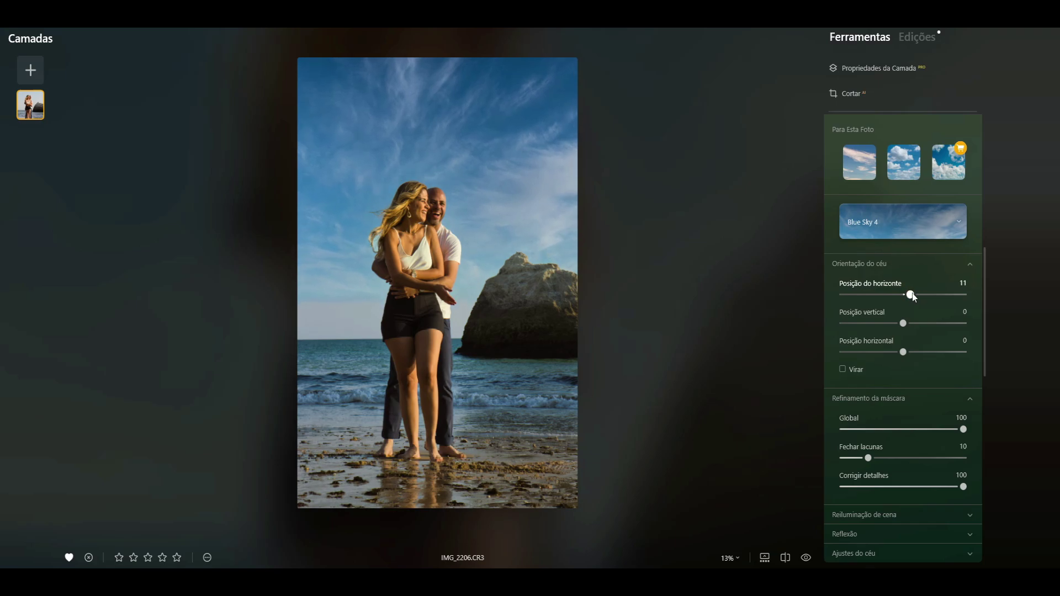
left_click_drag(912, 295, 913, 295)
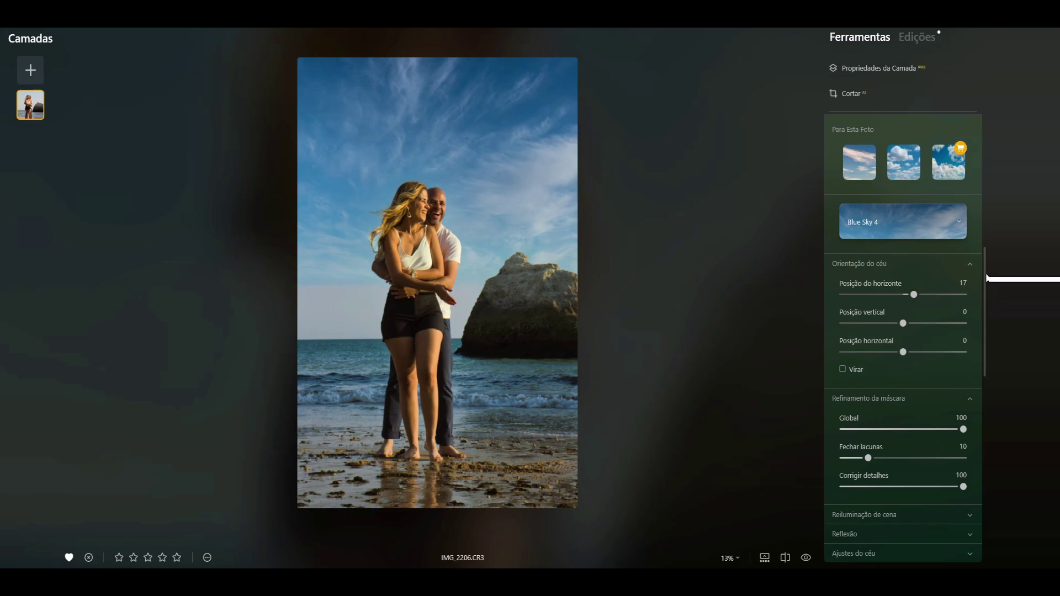
scroll(939, 249, "up", 8)
scroll(894, 171, "up", 2)
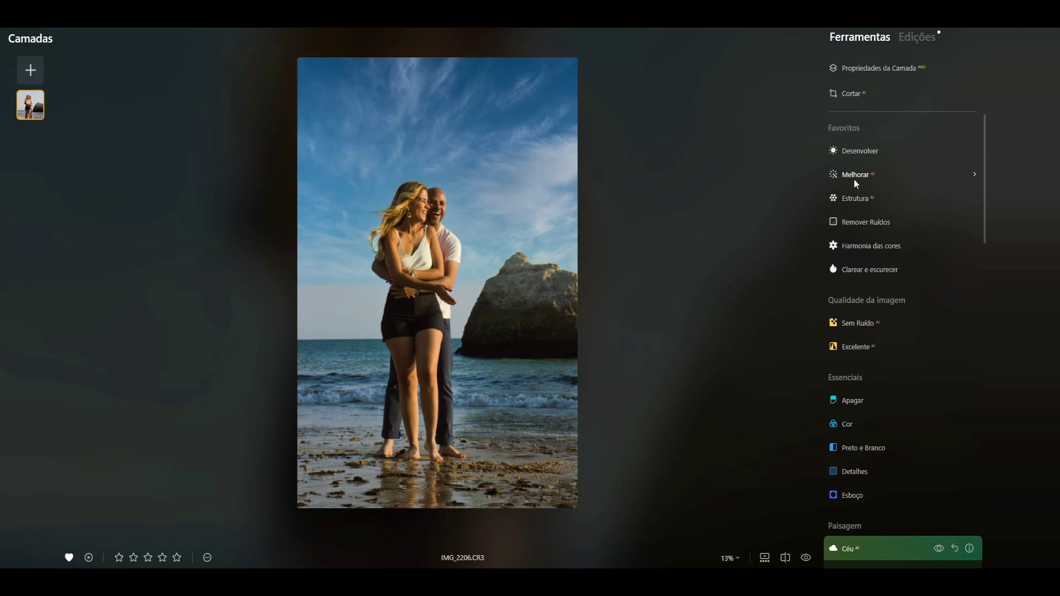
Set Realçador de Céu to 38 in the Melhorar AI enhance settings.
left_click(864, 176)
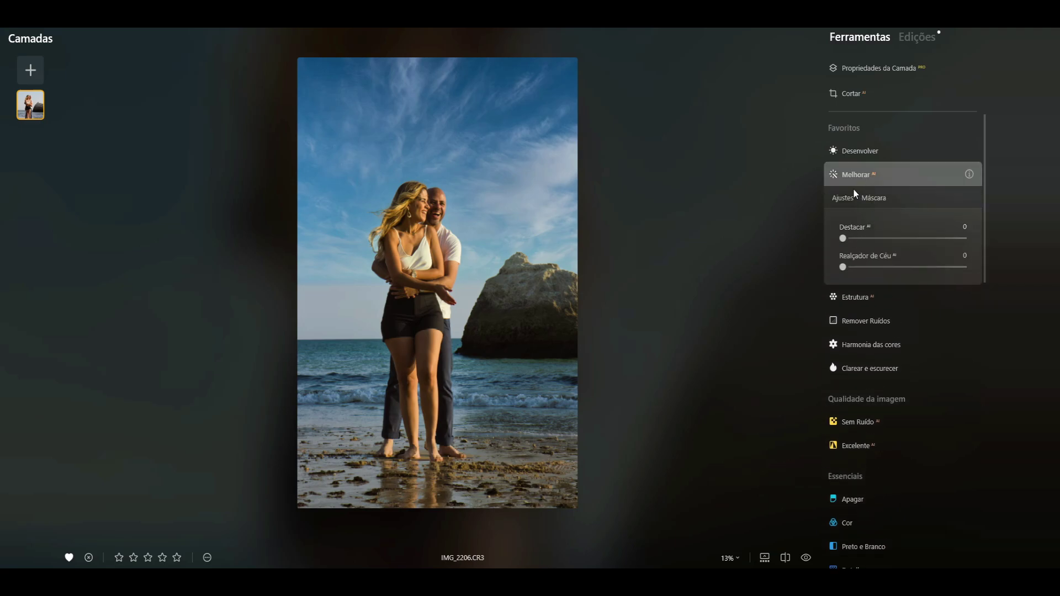
mouse_move(843, 267)
left_mouse_down()
mouse_move(890, 267)
mouse_move(810, 257)
left_mouse_up()
left_click(914, 168)
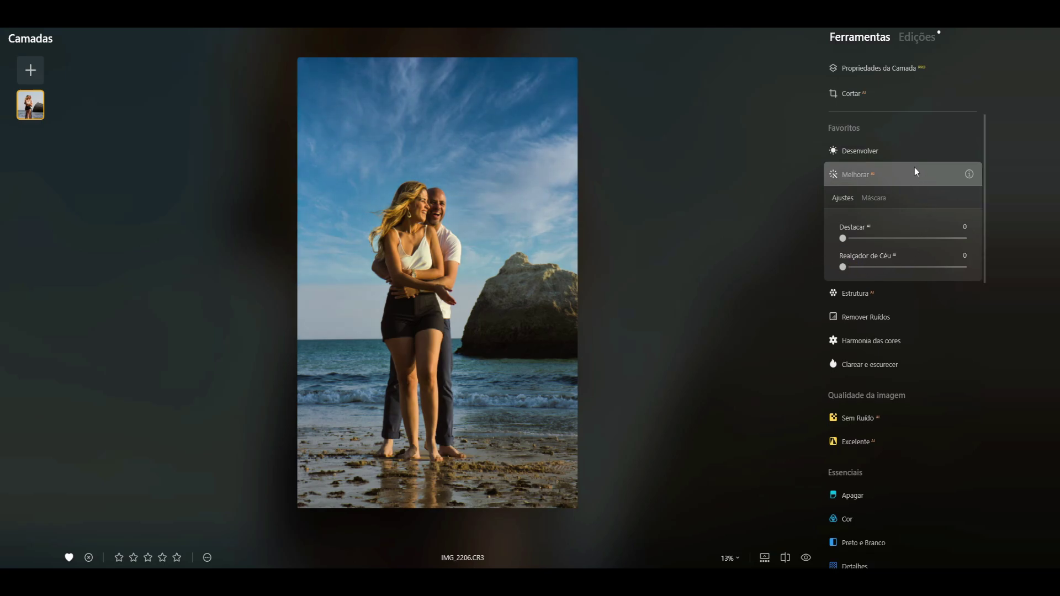
In the applied Céu AI edit, move the horizon position to -1.
left_click(914, 35)
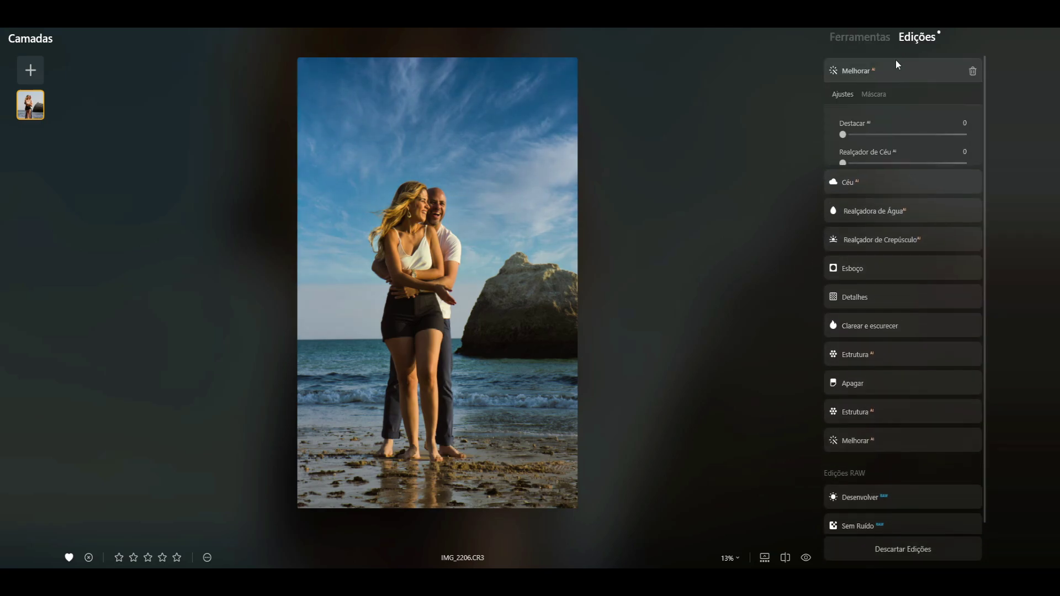
left_click(877, 198)
left_click(970, 305)
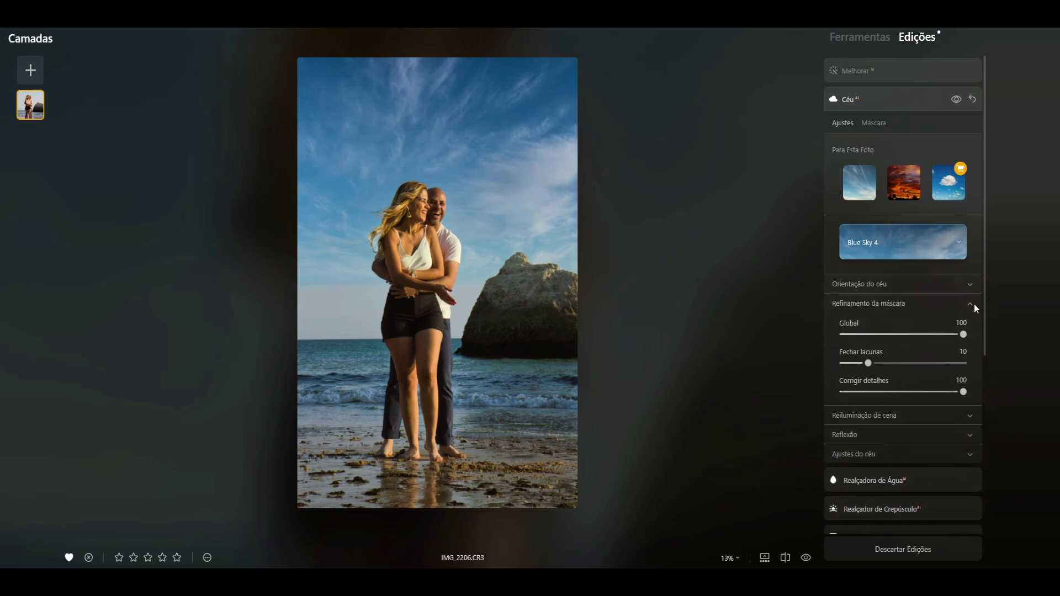
scroll(938, 331, "down", 2)
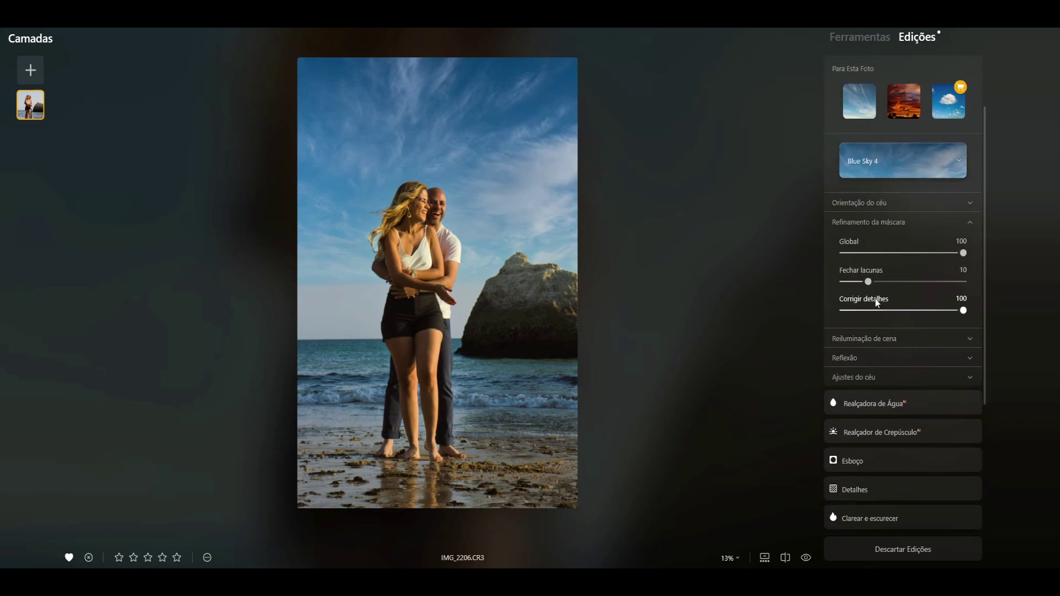
left_click(877, 204)
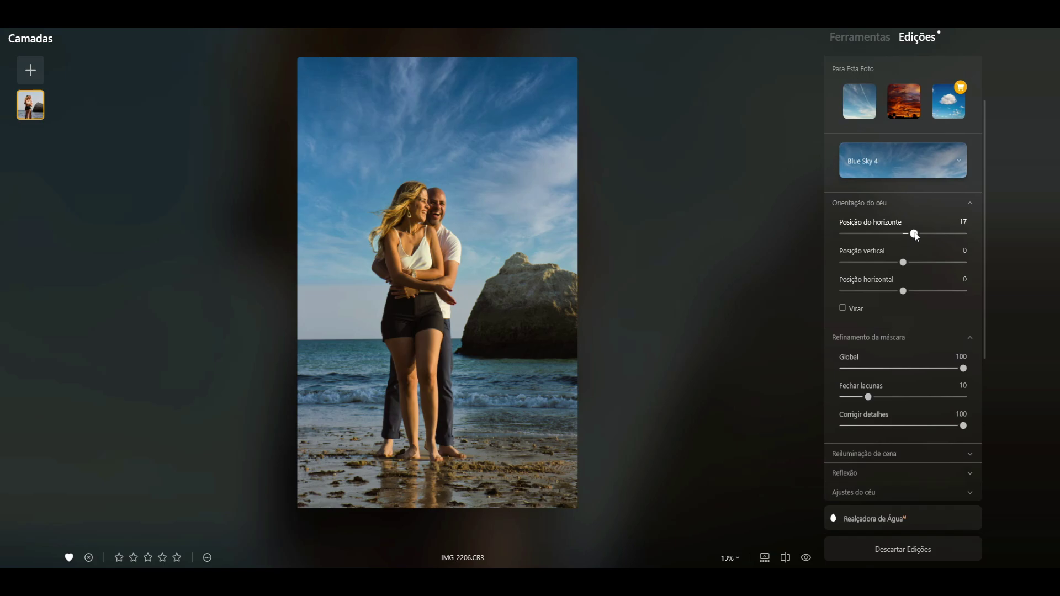
mouse_move(904, 233)
left_mouse_down()
mouse_move(914, 235)
mouse_move(905, 234)
left_mouse_up()
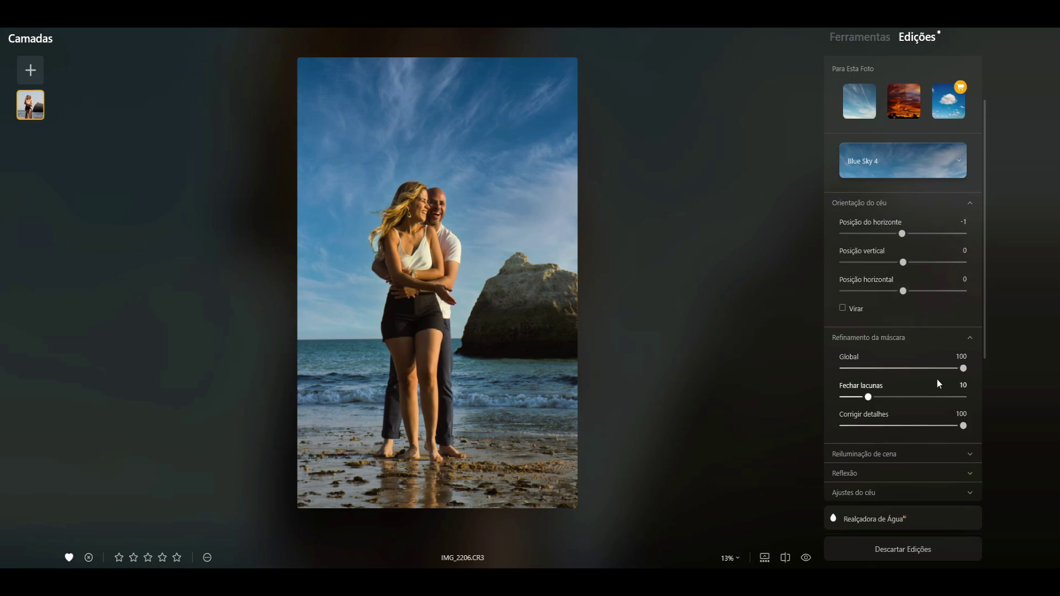
left_click(970, 338)
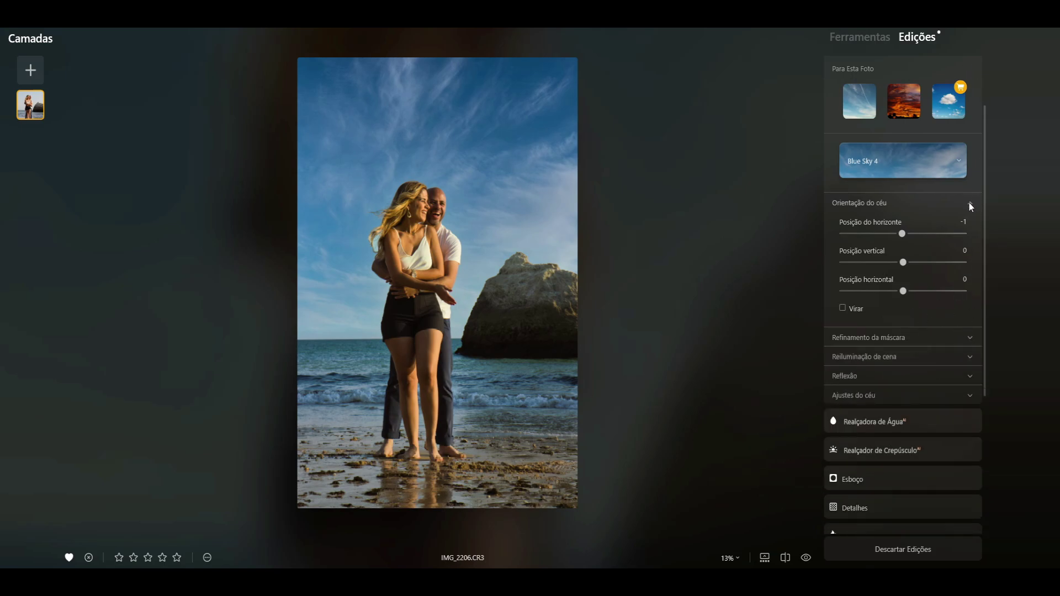
left_click(970, 203)
Tune scene relighting with saturation 34 and some manual relighting, leaving intensity about 18.
left_click(966, 242)
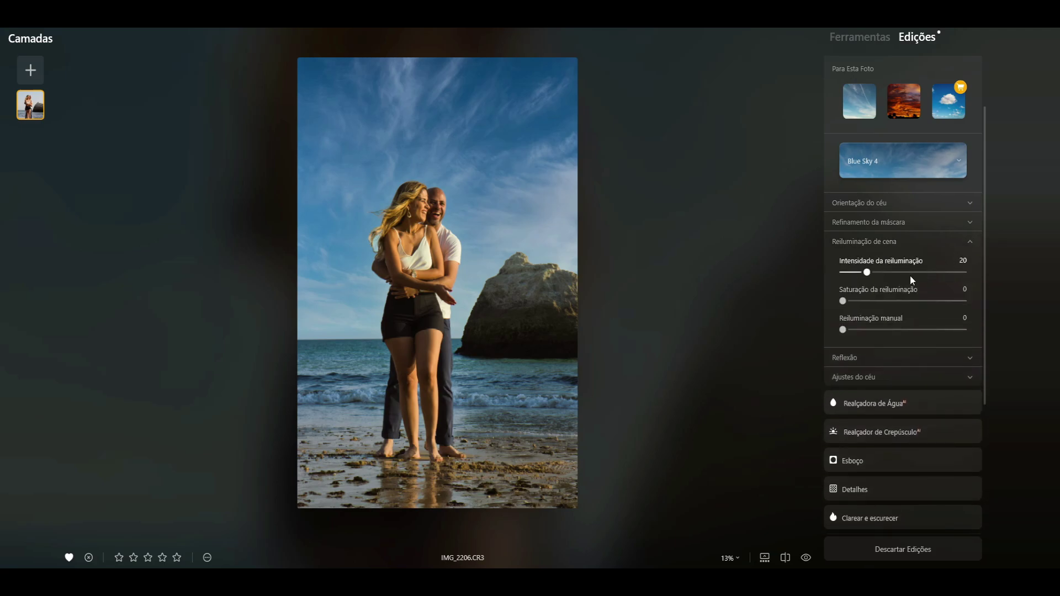
left_click(969, 376)
scroll(968, 274, "down", 1)
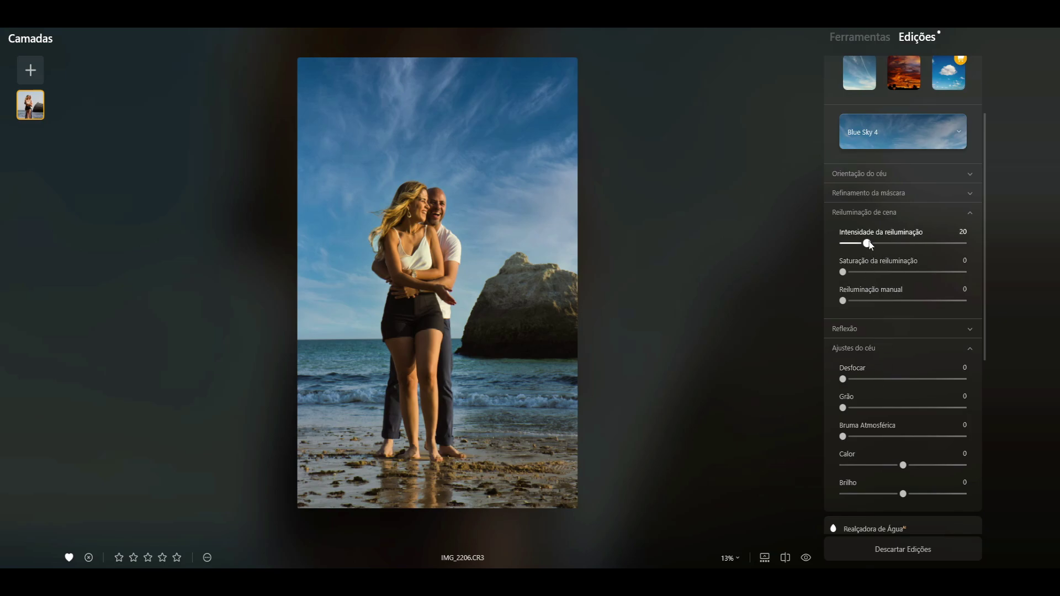
mouse_move(879, 247)
left_mouse_down()
mouse_move(922, 249)
mouse_move(851, 243)
mouse_move(951, 251)
mouse_move(809, 242)
left_mouse_up()
mouse_move(842, 272)
left_mouse_down()
mouse_move(945, 272)
mouse_move(820, 277)
left_mouse_up()
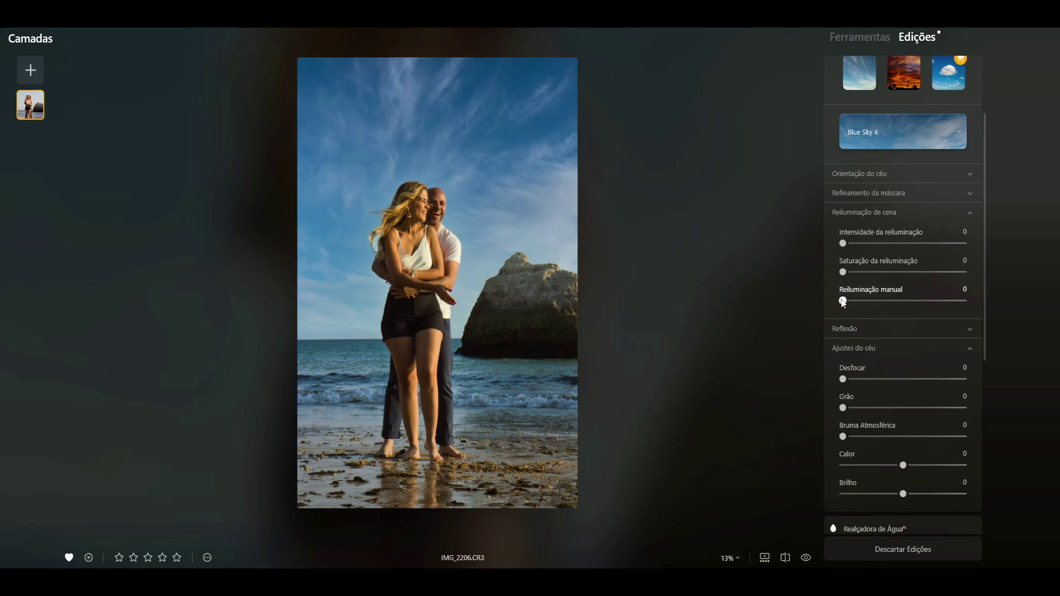
mouse_move(843, 301)
left_mouse_down()
mouse_move(910, 297)
mouse_move(803, 281)
mouse_move(972, 282)
mouse_move(699, 267)
left_mouse_up()
mouse_move(845, 244)
left_mouse_down()
mouse_move(959, 244)
mouse_move(805, 246)
mouse_move(927, 273)
mouse_move(839, 272)
left_mouse_up()
left_click(907, 213)
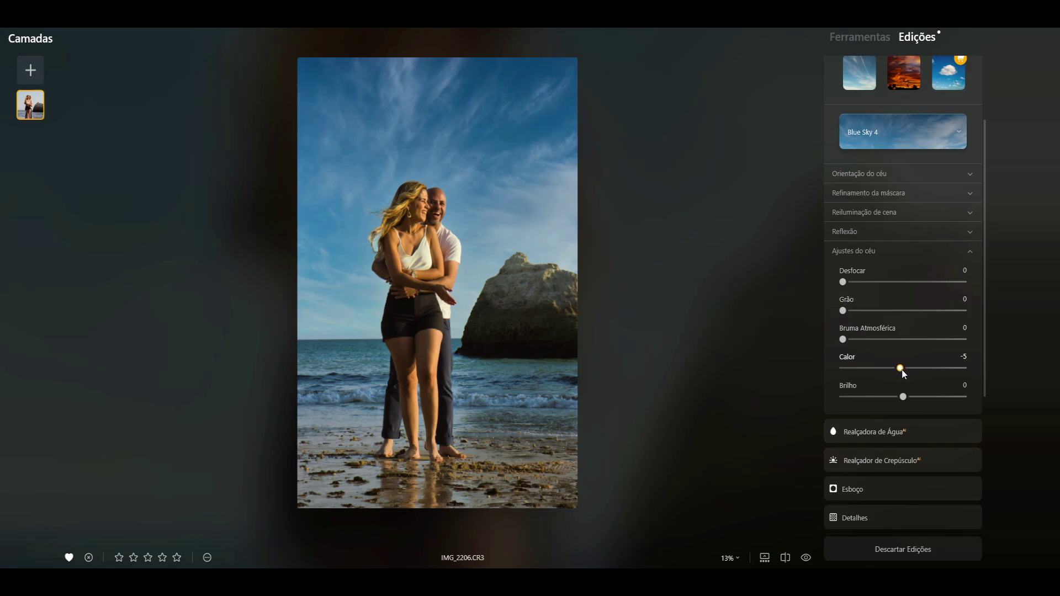
Set Blue Sky 4's warmth to 36 and brightness to 100.
left_click_drag(903, 368, 846, 370)
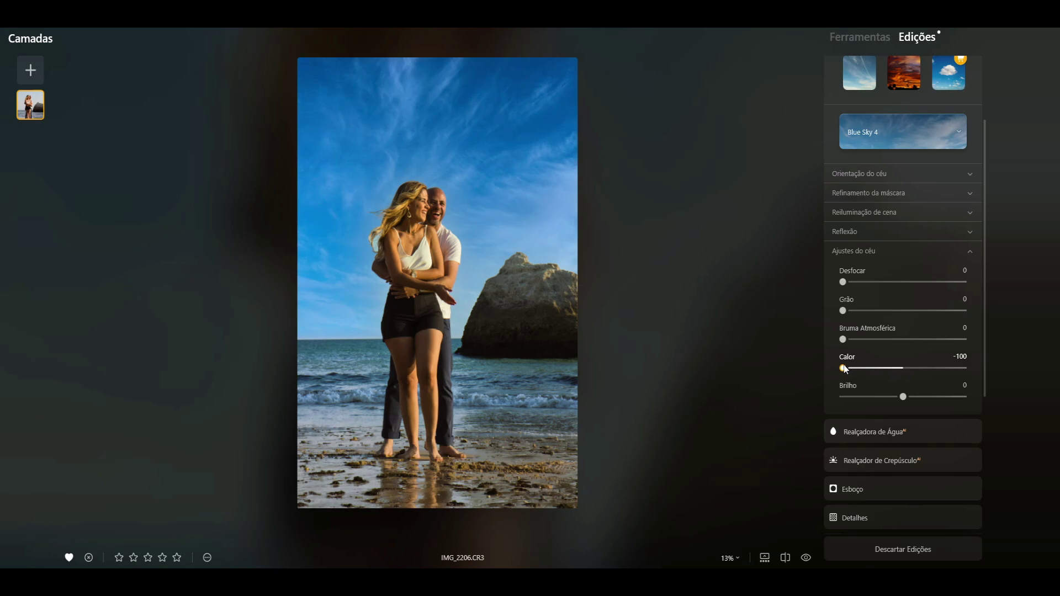
left_click_drag(844, 369, 912, 372)
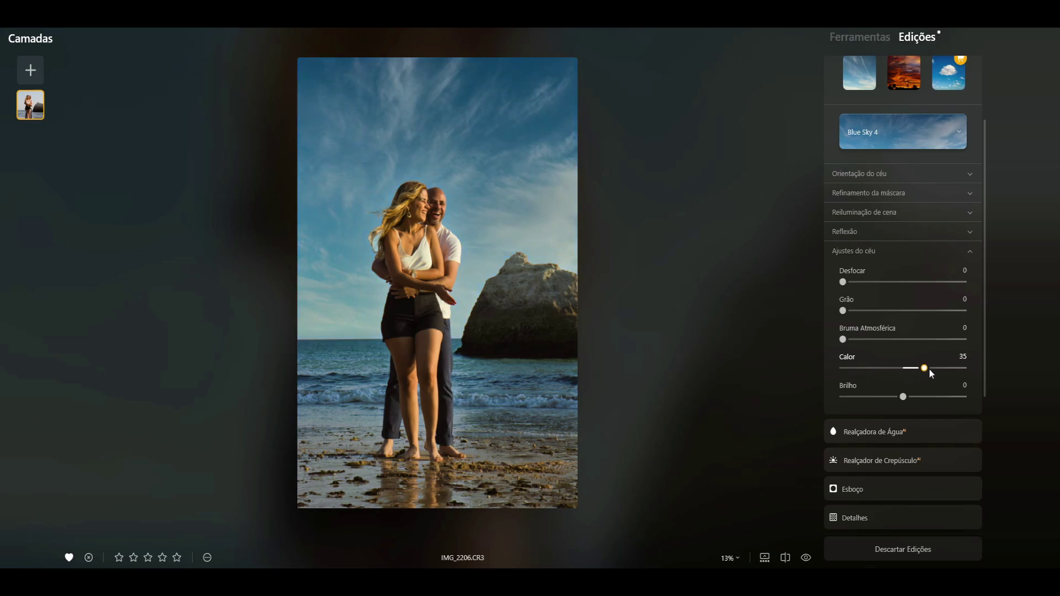
left_click_drag(934, 370, 933, 370)
mouse_move(955, 371)
left_mouse_down()
mouse_move(980, 372)
mouse_move(934, 369)
left_mouse_up()
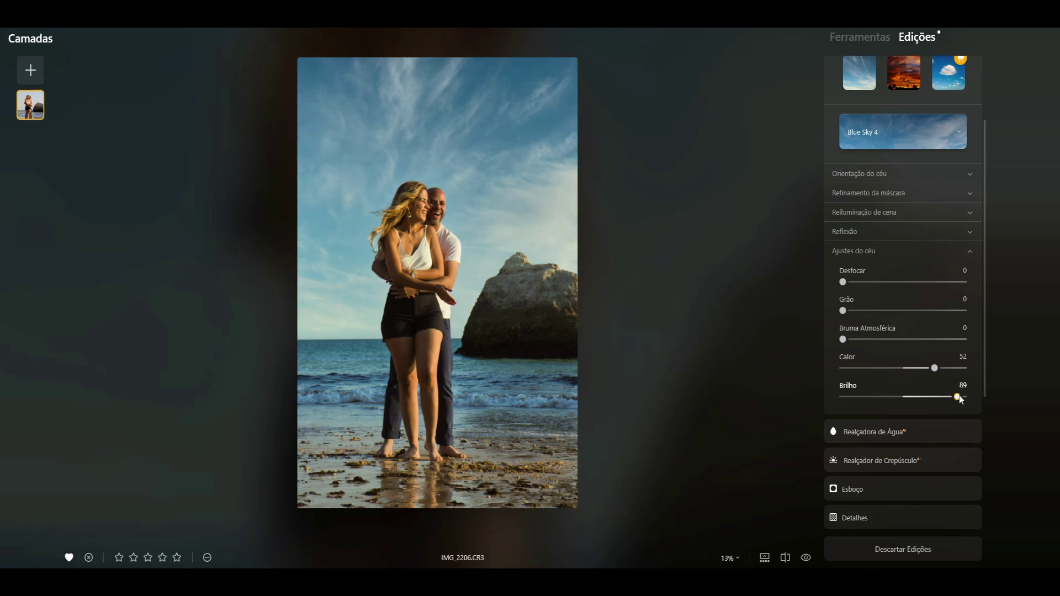
left_click_drag(957, 396, 993, 396)
mouse_move(945, 380)
left_mouse_down()
mouse_move(925, 380)
mouse_move(941, 380)
left_mouse_up()
left_click(871, 34)
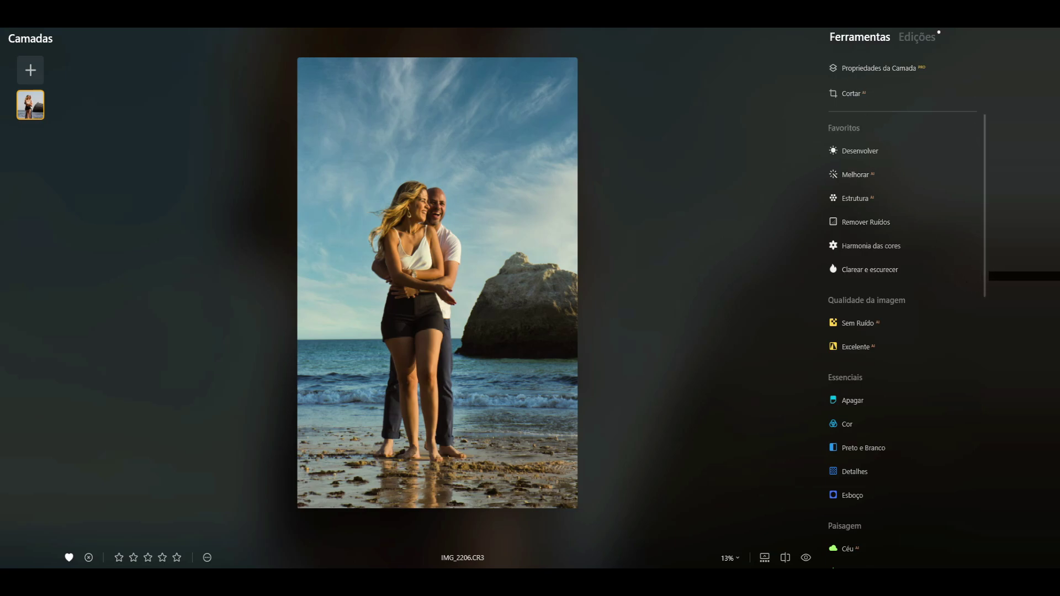
scroll(981, 348, "down", 1)
scroll(982, 348, "down", 3)
scroll(973, 412, "down", 3)
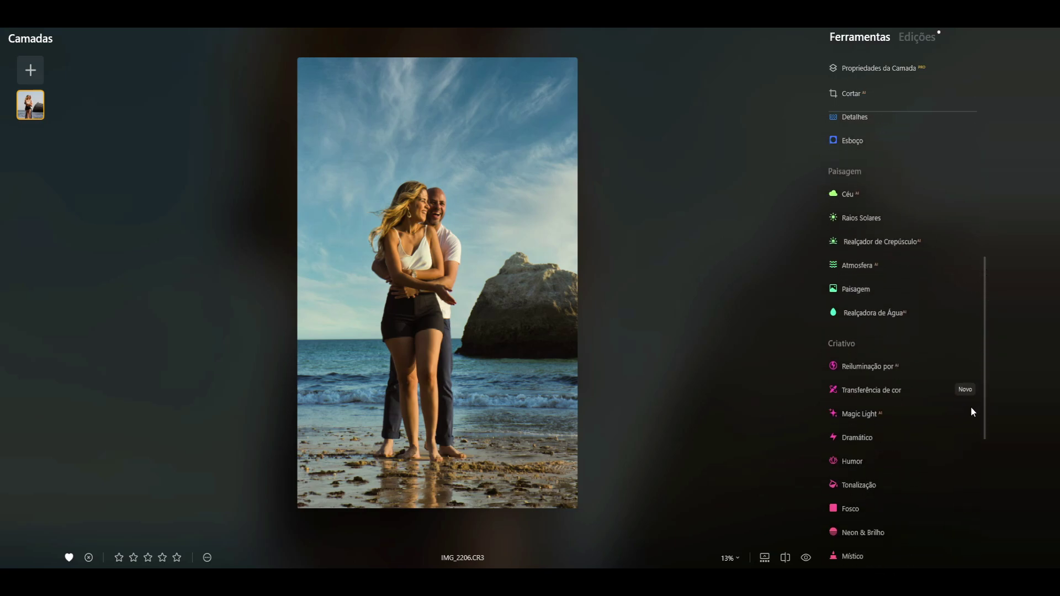
scroll(972, 412, "down", 2)
scroll(982, 425, "down", 2)
scroll(982, 441, "down", 2)
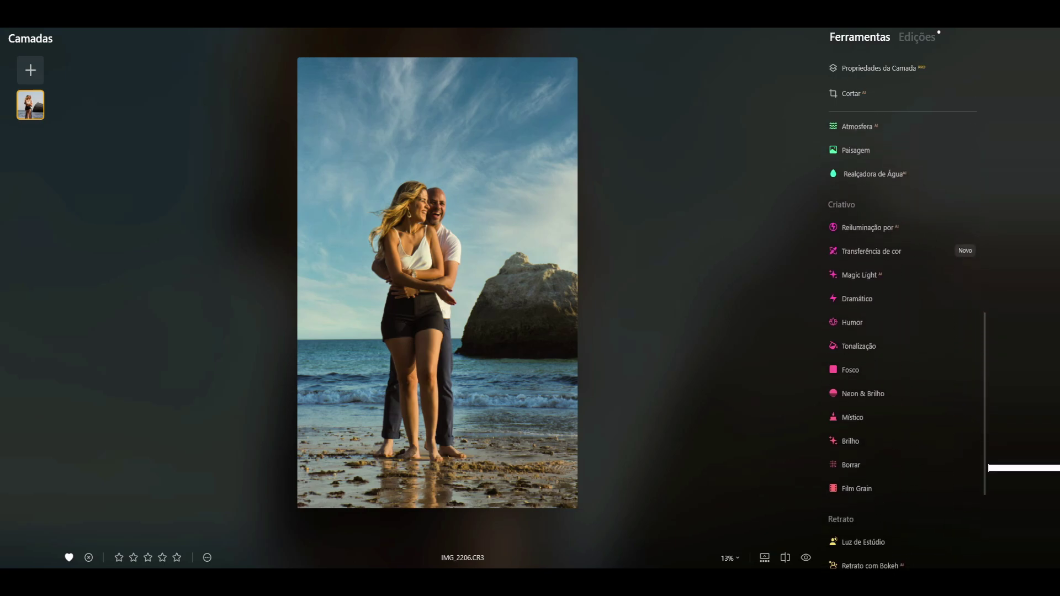
left_click(900, 221)
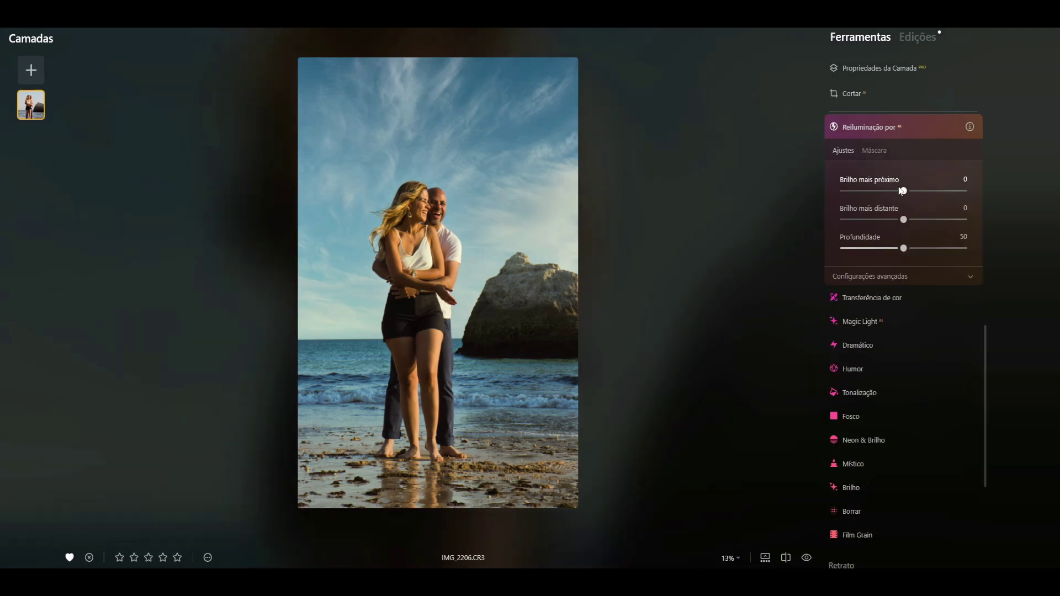
mouse_move(903, 192)
left_mouse_down()
mouse_move(877, 191)
mouse_move(933, 191)
mouse_move(915, 197)
left_mouse_up()
double_click(911, 191)
left_click_drag(910, 196, 908, 194)
double_click(907, 191)
mouse_move(906, 220)
left_mouse_down()
mouse_move(925, 221)
mouse_move(870, 220)
mouse_move(903, 221)
mouse_move(945, 249)
mouse_move(945, 228)
mouse_move(910, 230)
mouse_move(929, 232)
mouse_move(932, 249)
mouse_move(845, 249)
mouse_move(919, 254)
mouse_move(853, 254)
left_mouse_up()
left_click(925, 219)
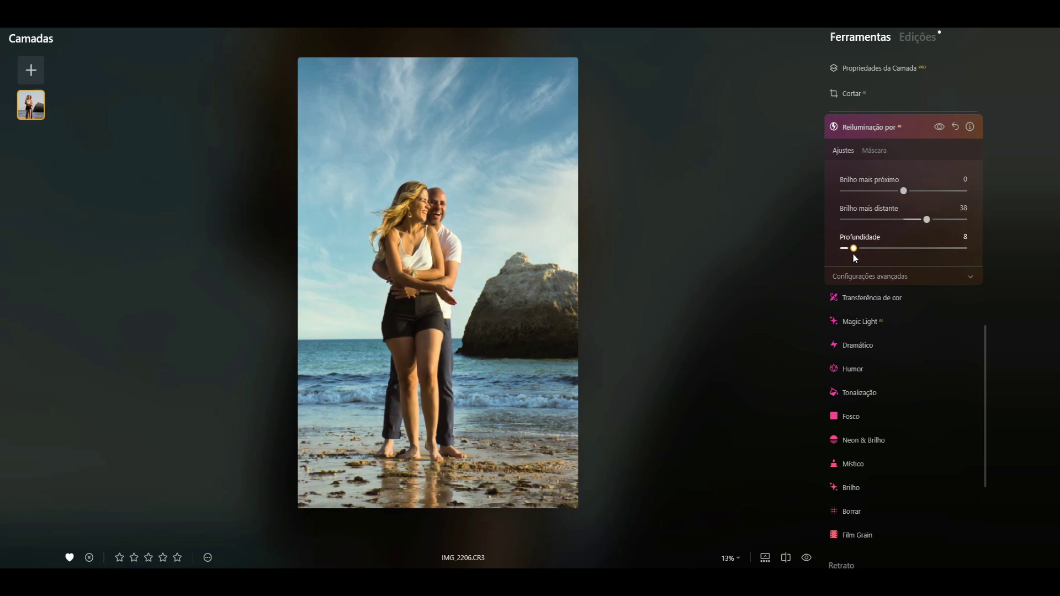
left_click_drag(919, 253, 925, 253)
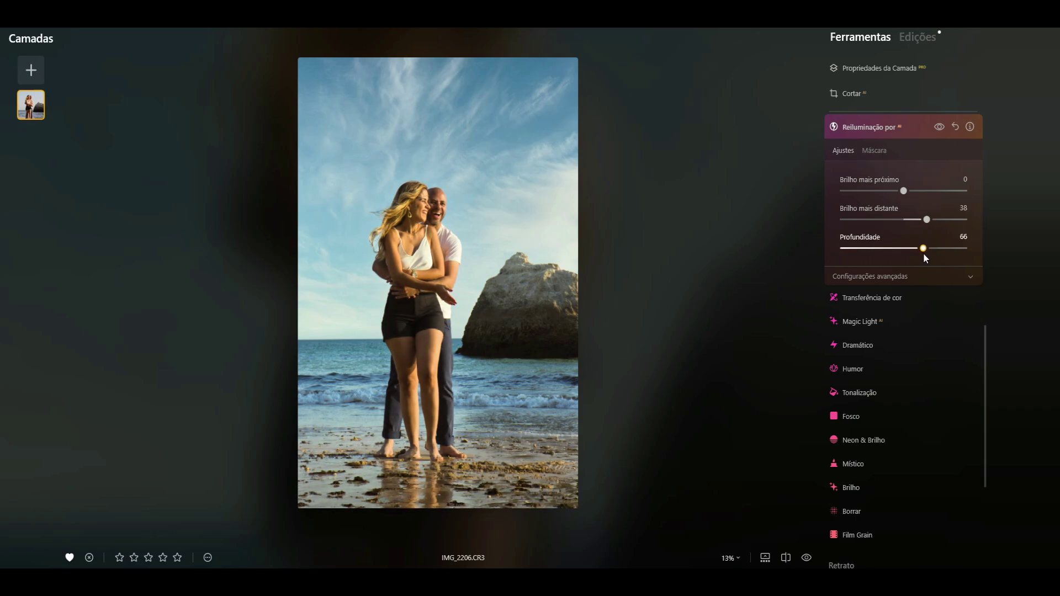
left_click(955, 126)
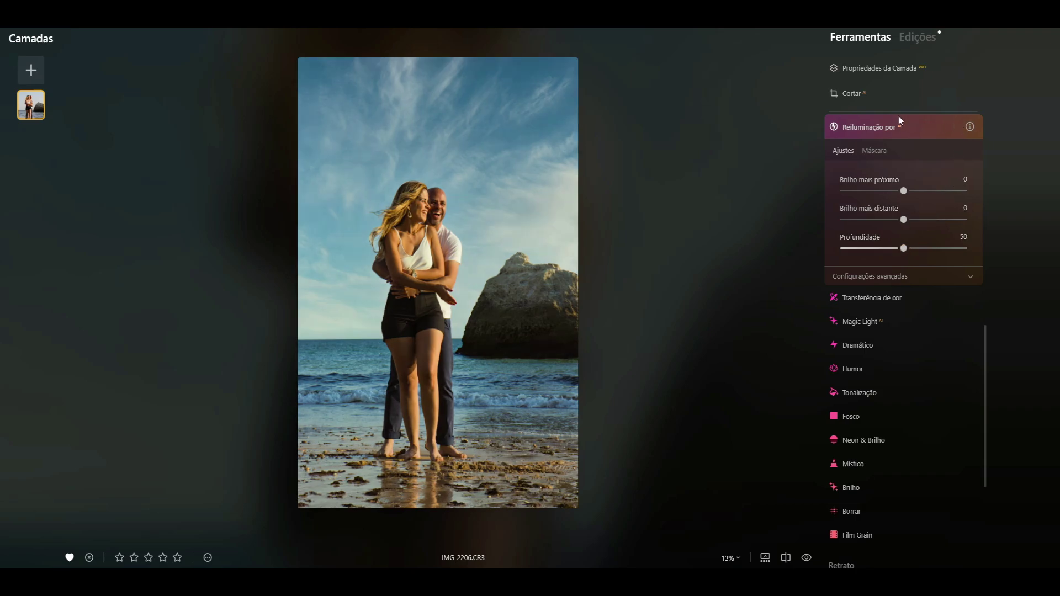
left_click(900, 127)
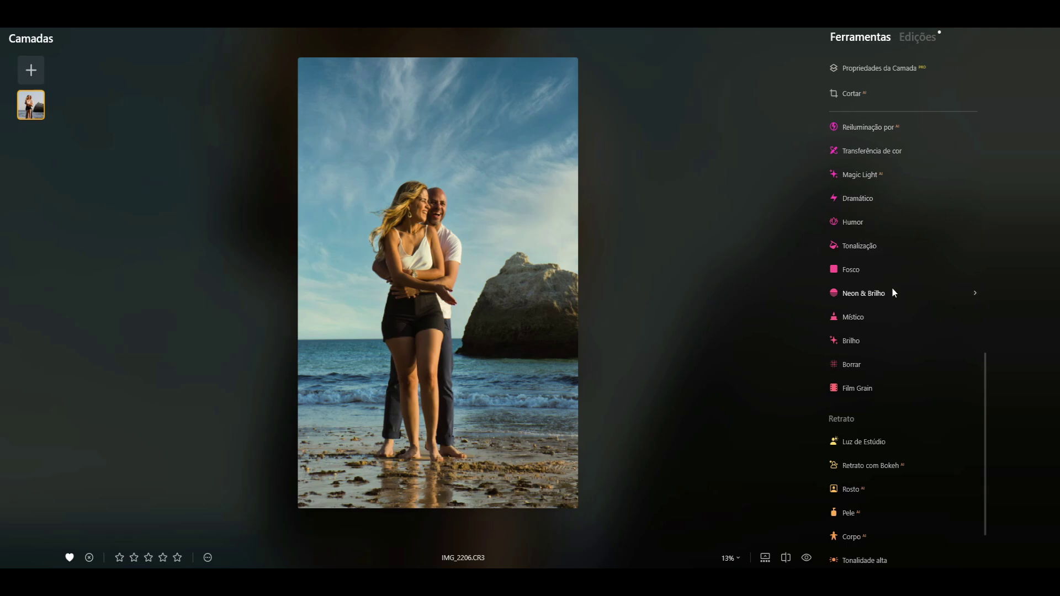
left_click_drag(985, 379, 984, 438)
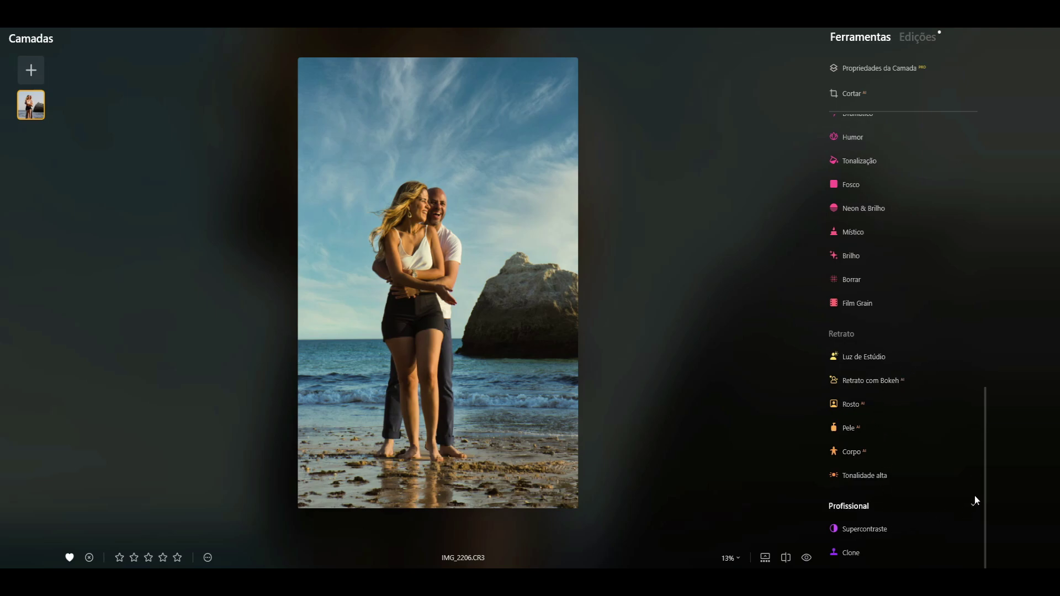
left_click_drag(981, 479, 985, 207)
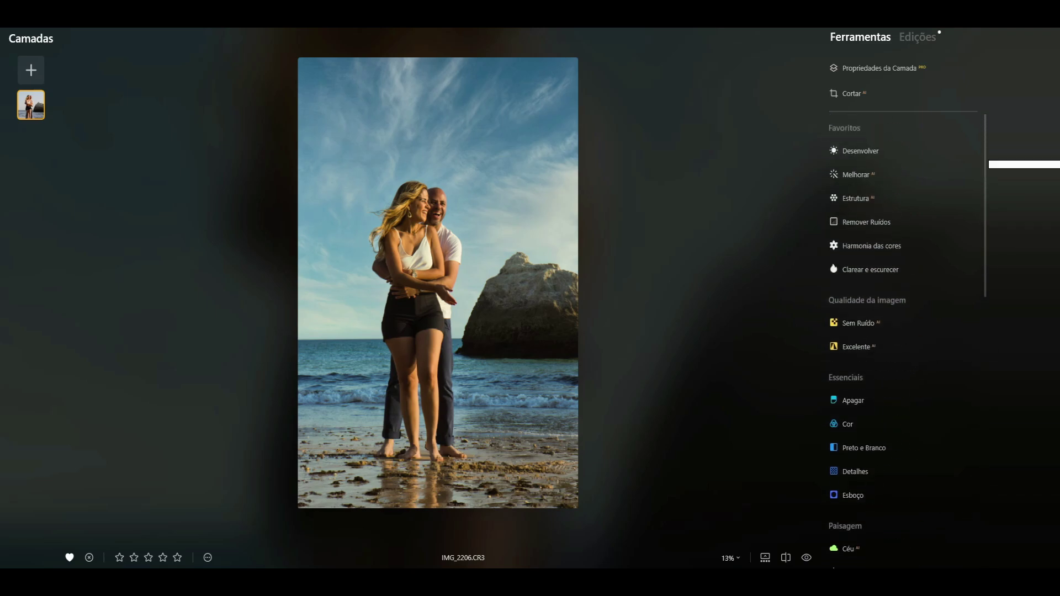
left_click(917, 37)
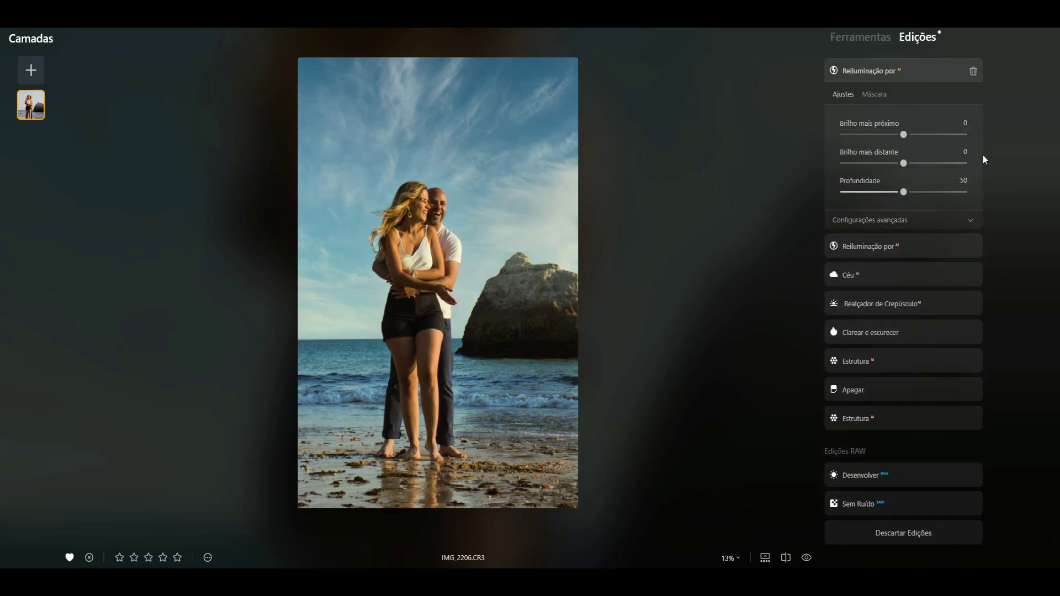
left_click(859, 40)
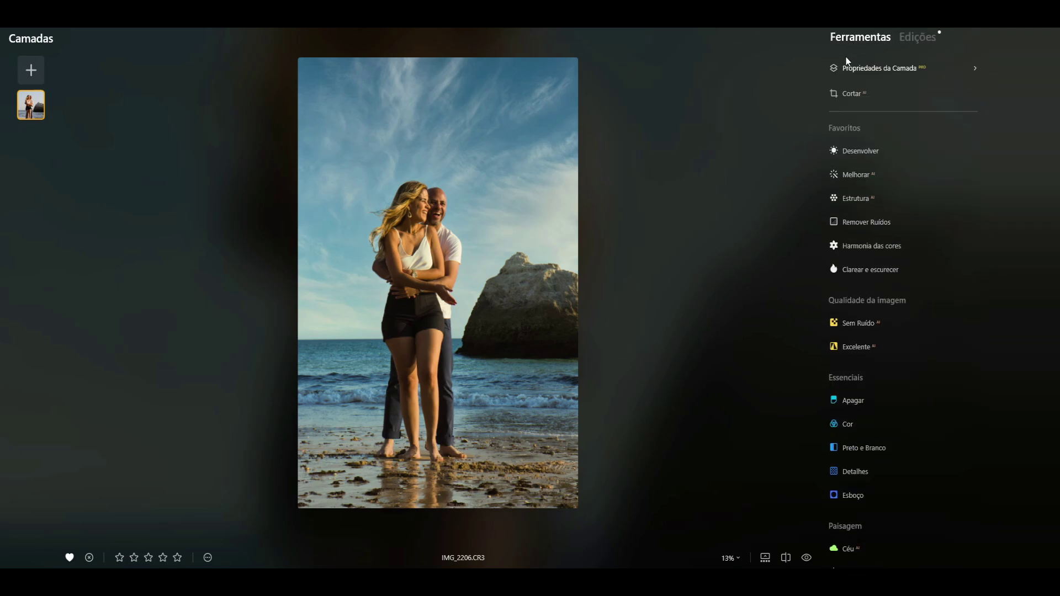
left_click(786, 557)
mouse_move(438, 283)
left_mouse_down()
mouse_move(604, 298)
mouse_move(315, 318)
mouse_move(512, 317)
mouse_move(322, 317)
left_mouse_up()
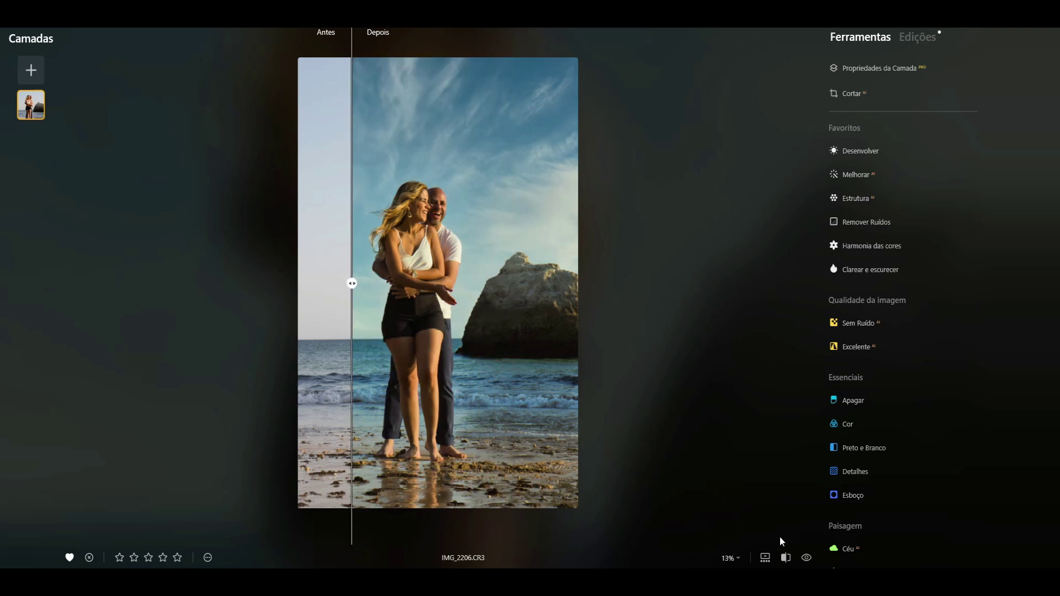
left_click(784, 558)
left_click(805, 560)
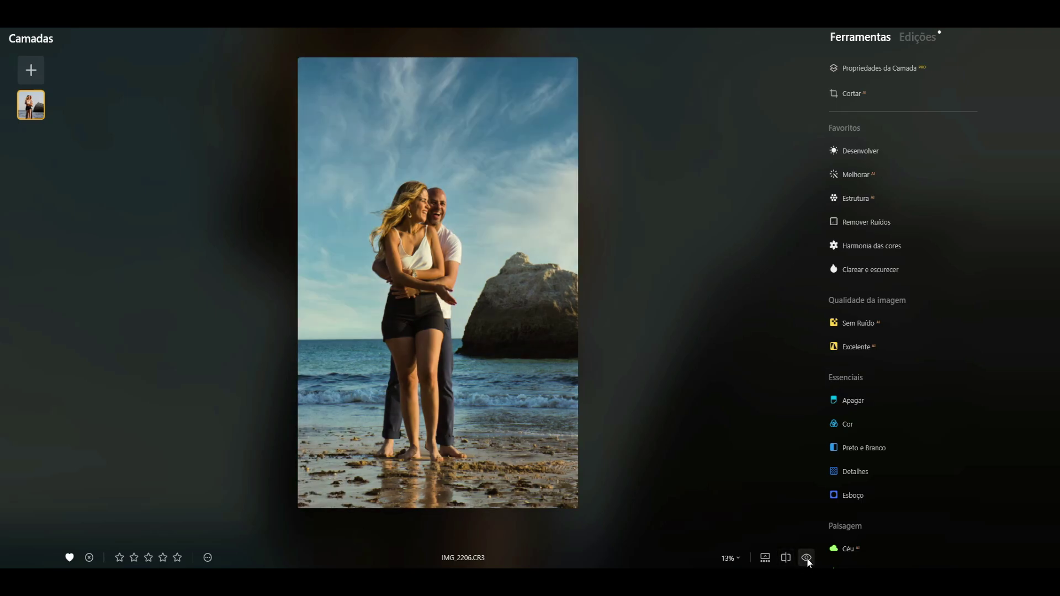
left_click(807, 560)
left_click(808, 558)
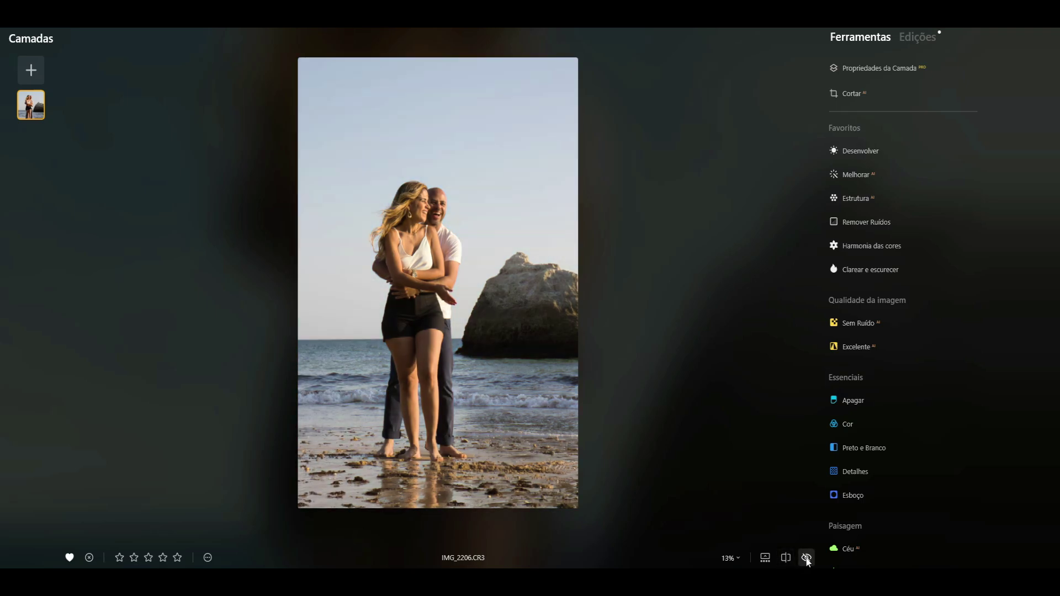